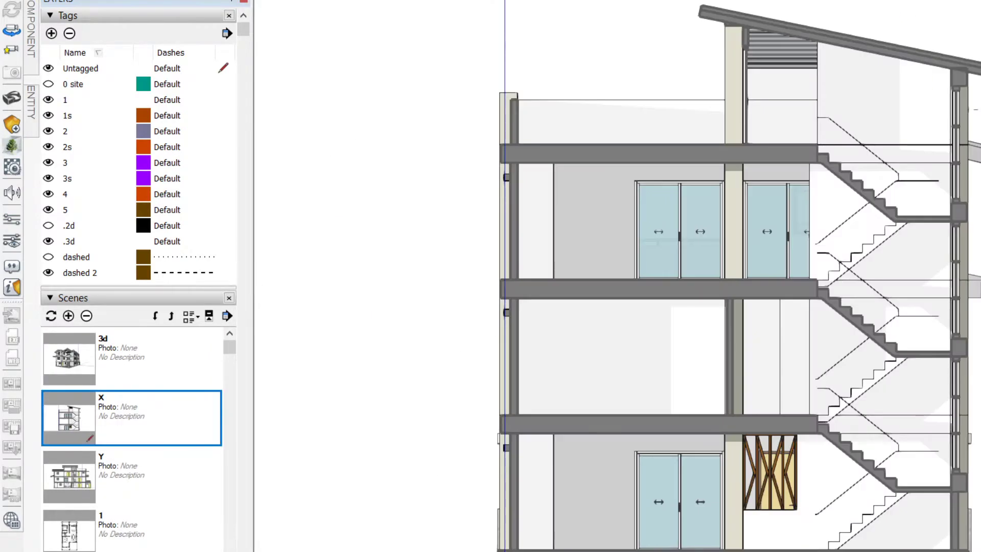
Step through the floor plan scenes 1 to 4 and examine the toilet and bath fixtures and their dotted lines in plan
{"action": "key", "text": "Page_Down"}
{"action": "key", "text": "Page_Down"}
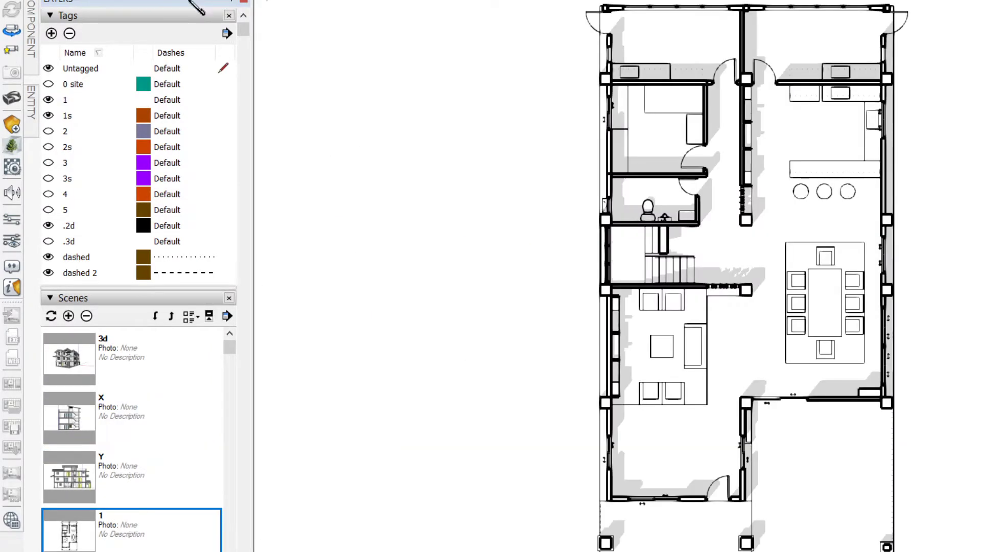
{"action": "scroll", "coordinate": [632, 226], "scroll_direction": "up", "scroll_amount": 5}
{"action": "scroll", "coordinate": [627, 222], "scroll_direction": "down", "scroll_amount": 4}
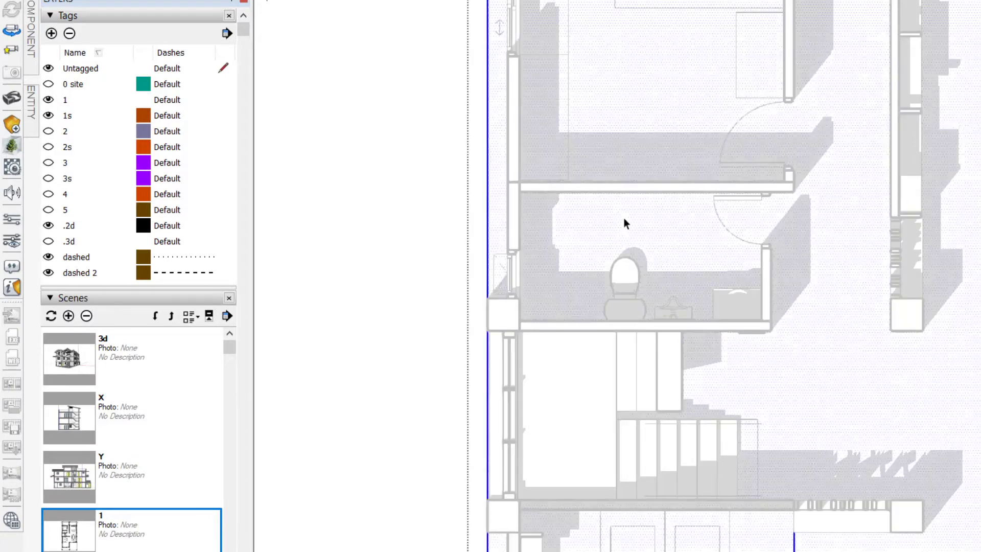
{"action": "key", "text": "Page_Down"}
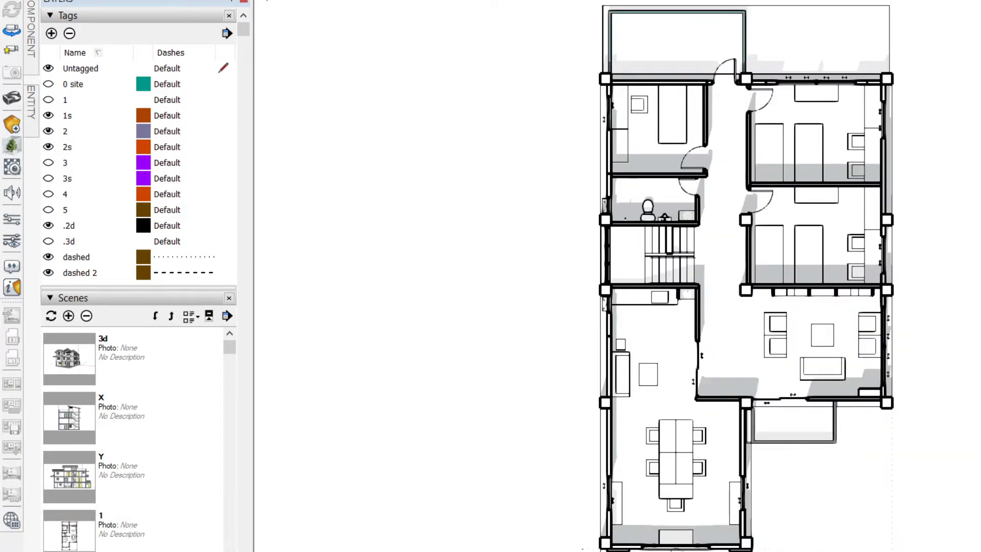
{"action": "key", "text": "Page_Down"}
{"action": "scroll", "coordinate": [602, 221], "scroll_direction": "up", "scroll_amount": 10}
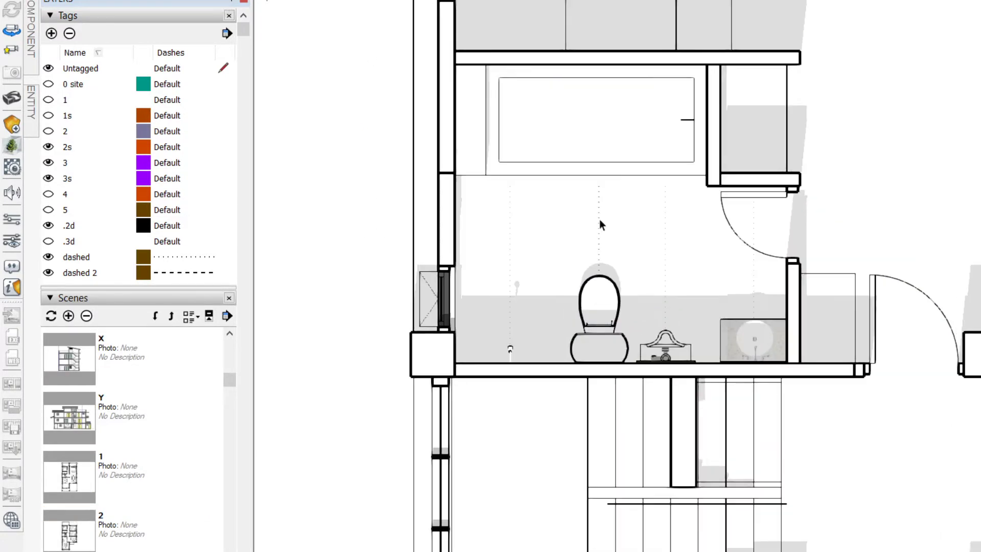
{"action": "scroll", "coordinate": [849, 292], "scroll_direction": "down", "scroll_amount": 3}
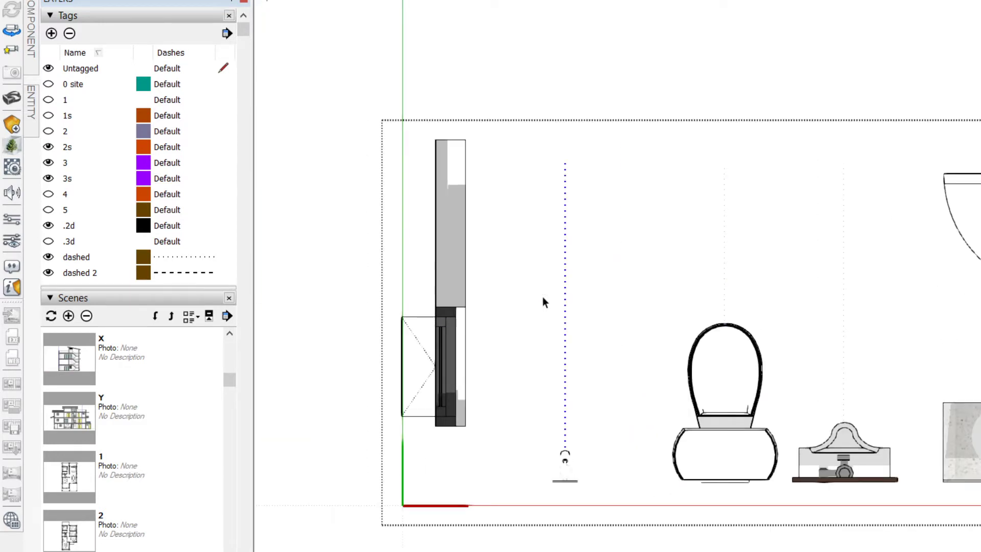
{"action": "scroll", "coordinate": [543, 303], "scroll_direction": "down", "scroll_amount": 3}
{"action": "key", "text": "Page_Down"}
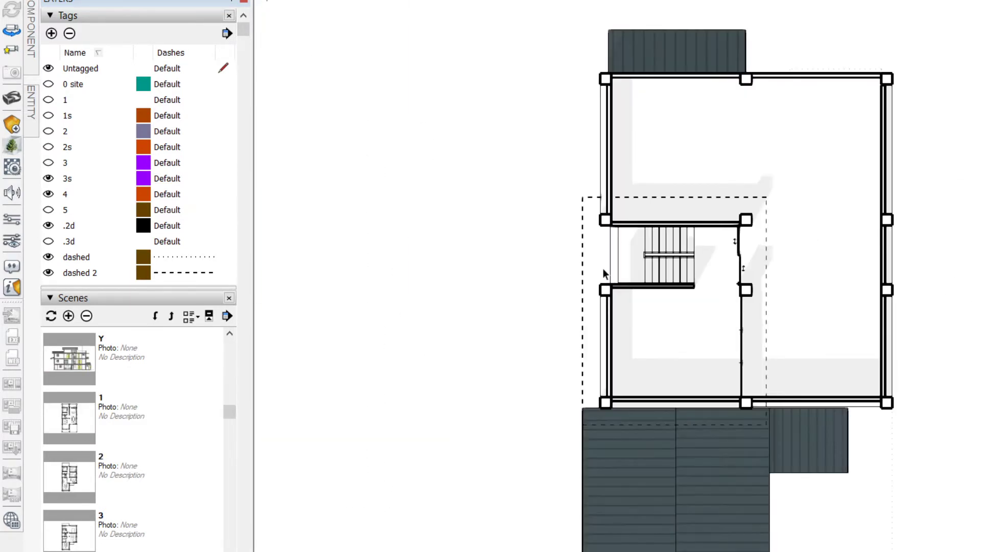
Open the dashed roof outline group on the floor 4 plan and check its dashed 2 tag
{"action": "double_click", "coordinate": [584, 241]}
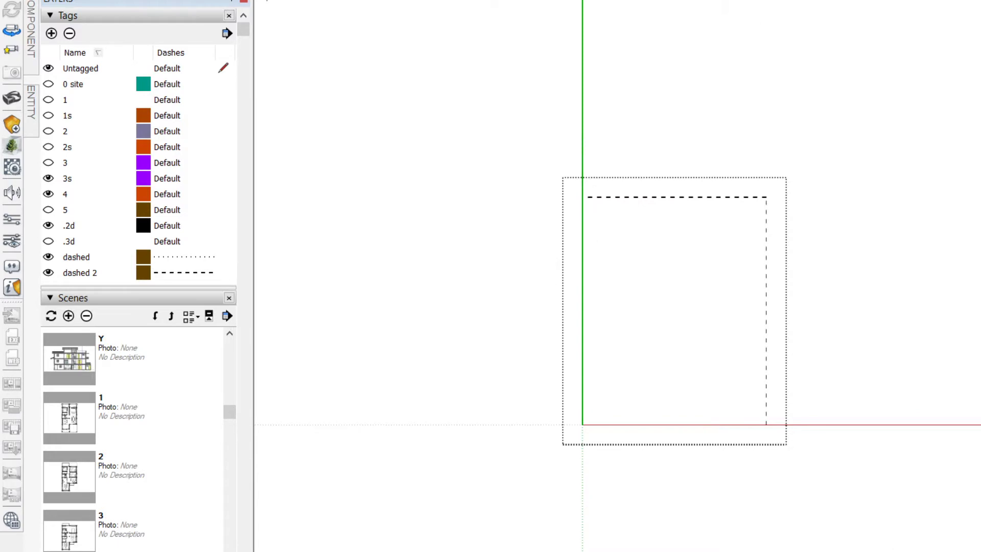
{"action": "left_click", "coordinate": [50, 273]}
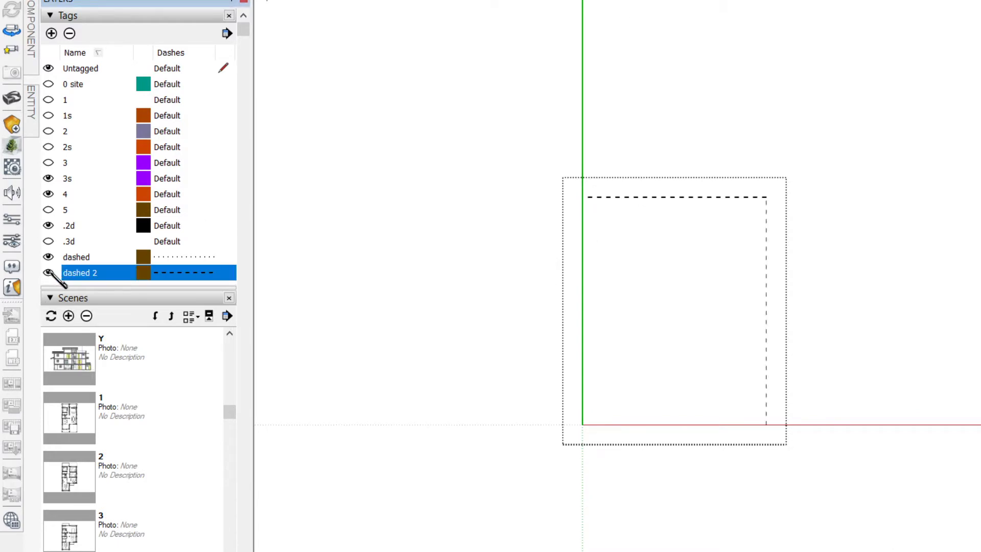
{"action": "left_click", "coordinate": [465, 172]}
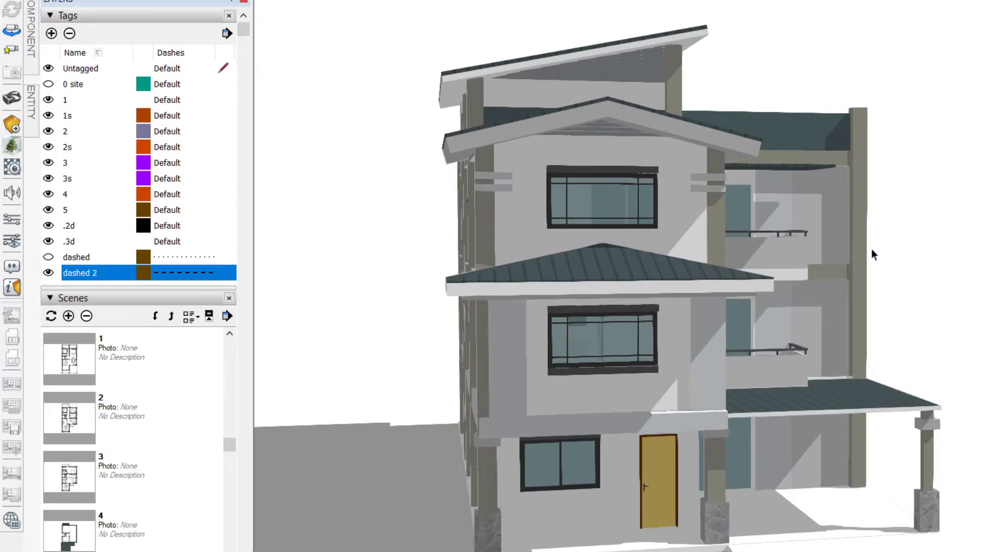
Switch to LayOut and examine the site development plan on page A1 and the floor plans on page A2
{"action": "key", "text": "alt+Tab"}
{"action": "left_click", "coordinate": [616, 279]}
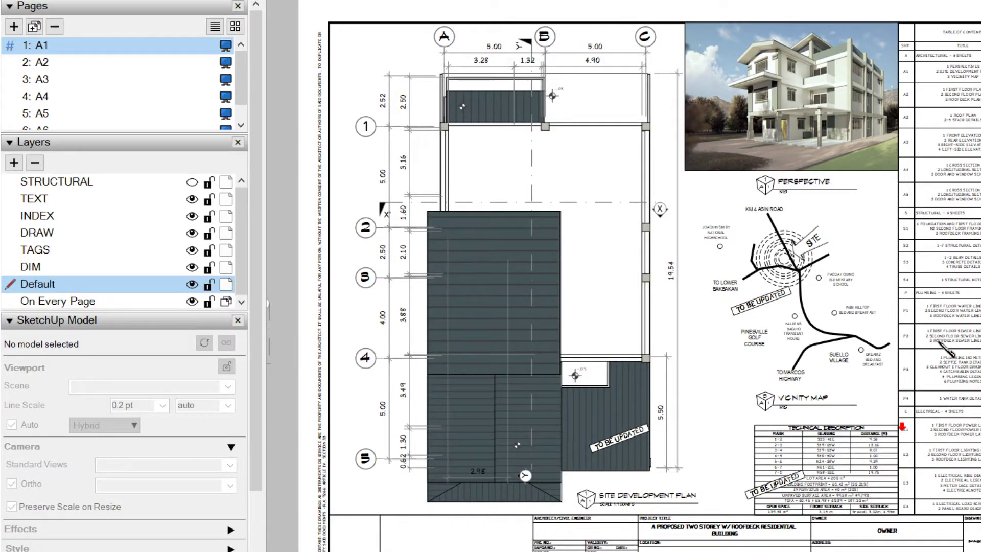
{"action": "scroll", "coordinate": [621, 448], "scroll_direction": "up", "scroll_amount": 5}
{"action": "middle_click_drag", "start_coordinate": [899, 458], "coordinate": [457, 297]}
{"action": "scroll", "coordinate": [458, 297], "scroll_direction": "down", "scroll_amount": 5}
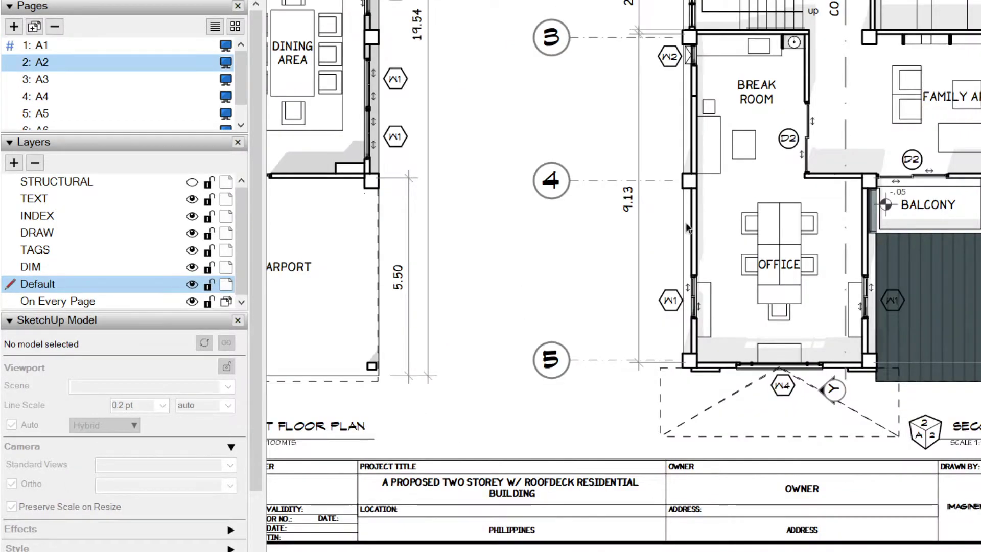
Hide the TAGS layer over the floor plans on page A2, and show it again
{"action": "scroll", "coordinate": [688, 228], "scroll_direction": "down", "scroll_amount": 2}
{"action": "middle_click_drag", "start_coordinate": [716, 166], "coordinate": [810, 400]}
{"action": "left_click", "coordinate": [192, 250]}
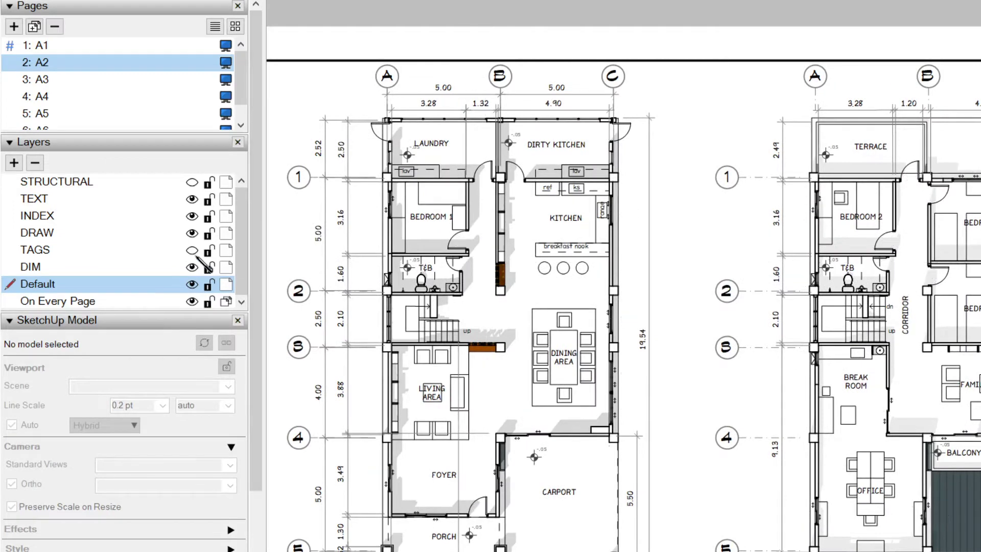
{"action": "left_click", "coordinate": [192, 250]}
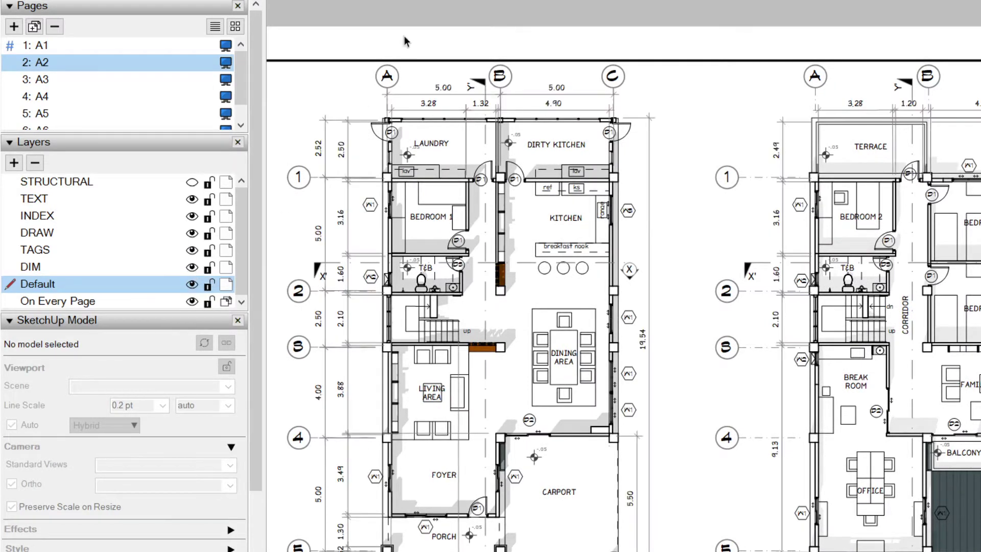
Review pages A3 to A7, covering the upper floor plans, elevations, sections, and door and window schedule
{"action": "key", "text": "Page_Down"}
{"action": "middle_click_drag", "start_coordinate": [790, 302], "coordinate": [830, 220]}
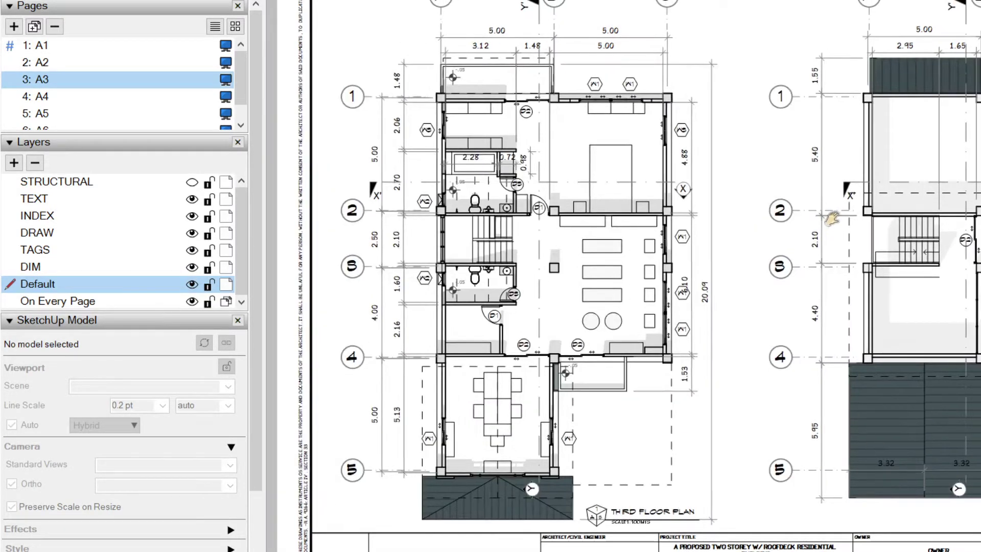
{"action": "key", "text": "Page_Down"}
{"action": "key", "text": "Page_Down"}
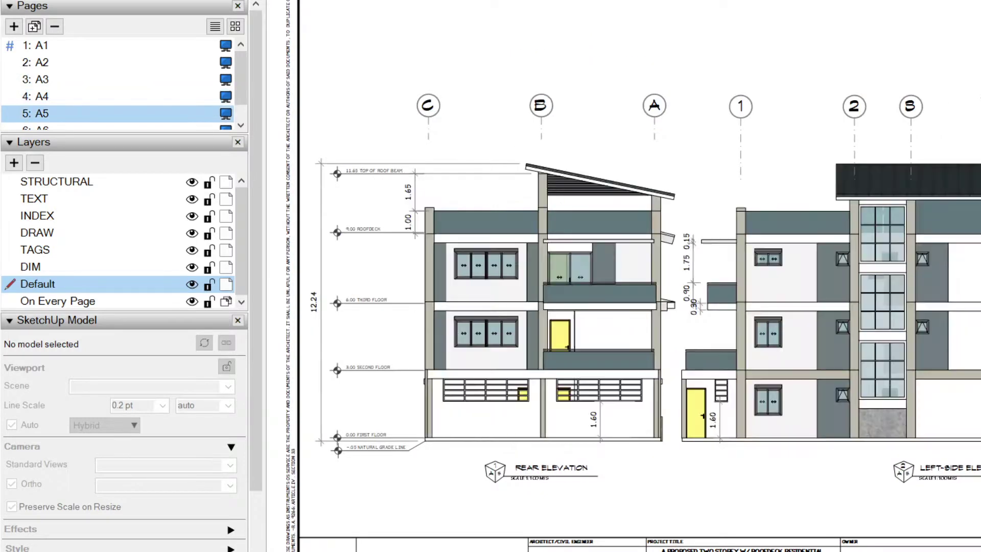
{"action": "key", "text": "Page_Down"}
{"action": "scroll", "coordinate": [970, 427], "scroll_direction": "up", "scroll_amount": 3}
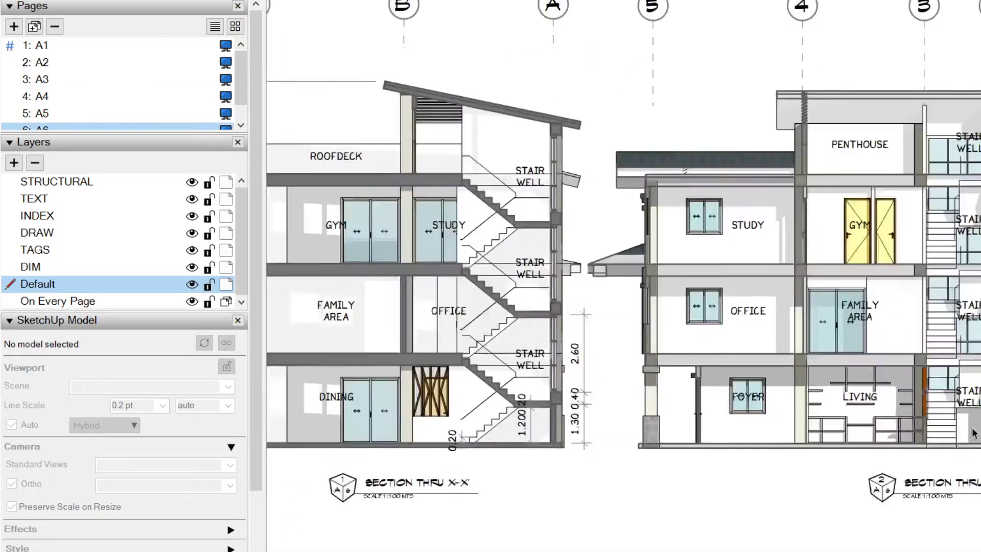
{"action": "key", "text": "Page_Down"}
{"action": "scroll", "coordinate": [725, 325], "scroll_direction": "down", "scroll_amount": 3}
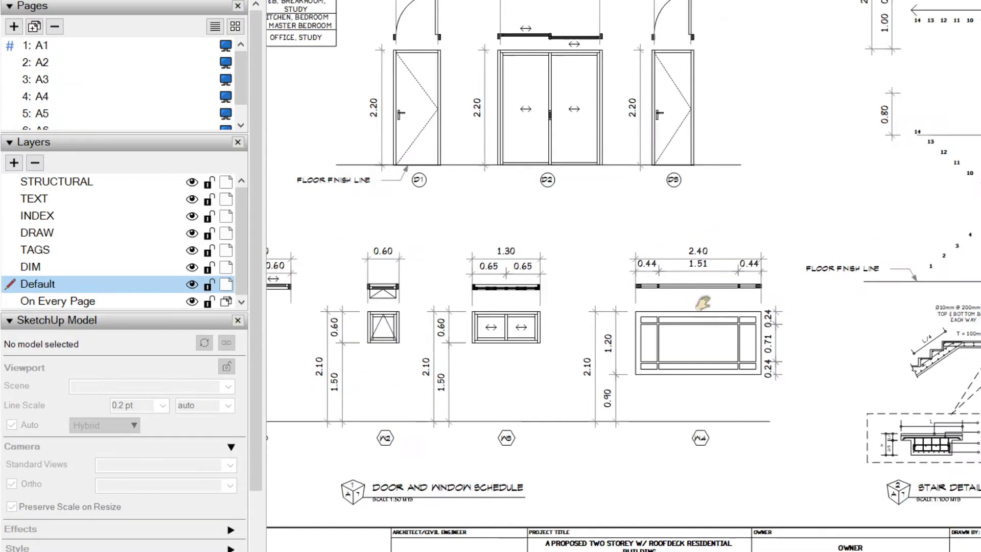
Inspect the viewport of the W1 window elevation in the door and window schedule
{"action": "middle_click_drag", "start_coordinate": [696, 298], "coordinate": [861, 383]}
{"action": "left_click", "coordinate": [408, 491]}
{"action": "scroll", "coordinate": [428, 452], "scroll_direction": "up", "scroll_amount": 2}
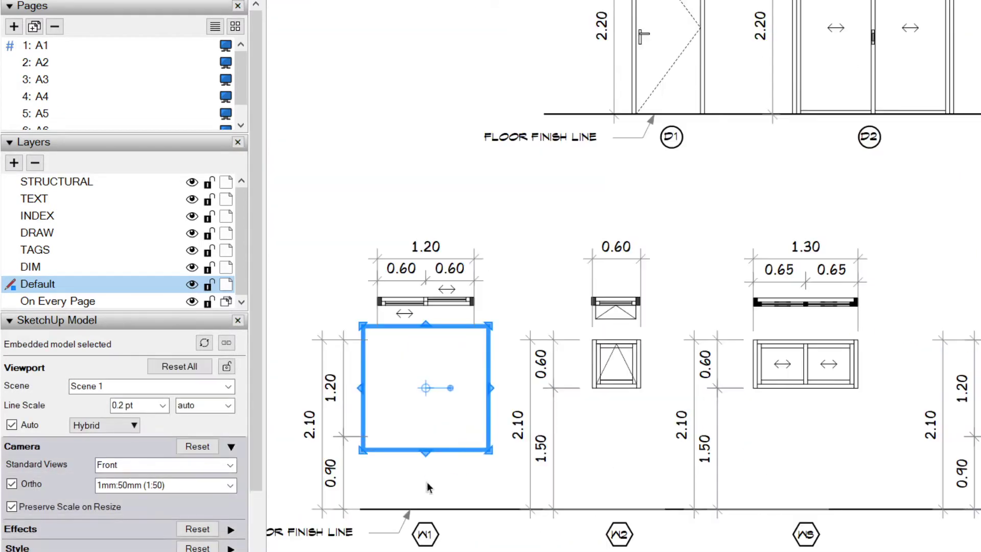
{"action": "left_click", "coordinate": [974, 302]}
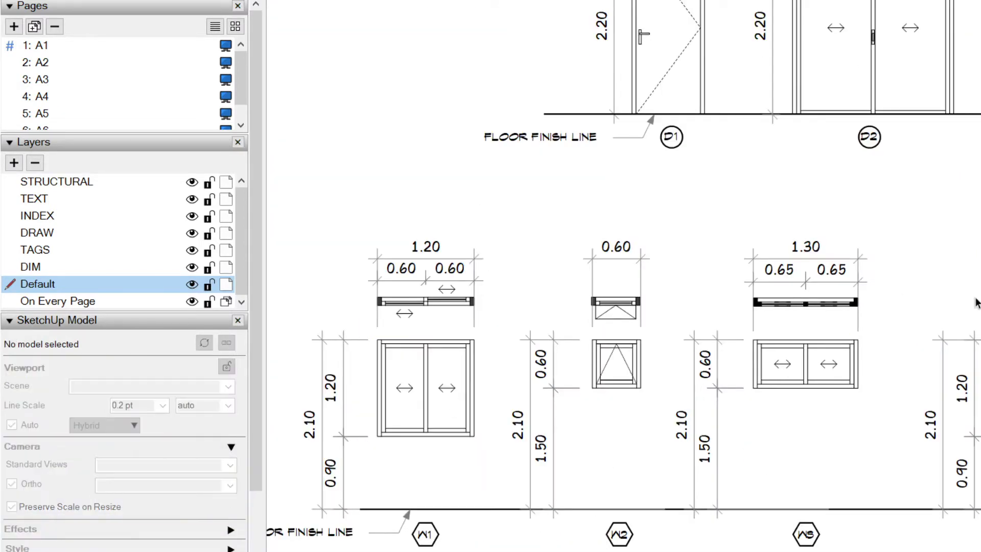
Enter the W4 window elevation viewport and examine its embedded model from another angle
{"action": "left_click", "coordinate": [776, 315]}
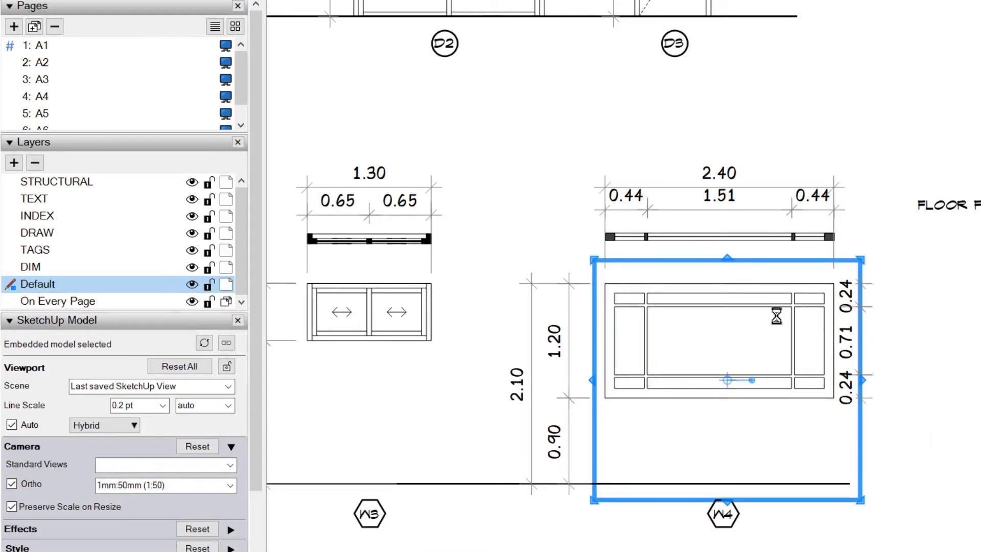
{"action": "double_click", "coordinate": [776, 316]}
{"action": "scroll", "coordinate": [804, 331], "scroll_direction": "down", "scroll_amount": 5}
{"action": "middle_click_drag", "start_coordinate": [804, 331], "coordinate": [750, 409]}
{"action": "left_click_drag", "start_coordinate": [750, 409], "coordinate": [672, 368]}
{"action": "left_click", "coordinate": [846, 131]}
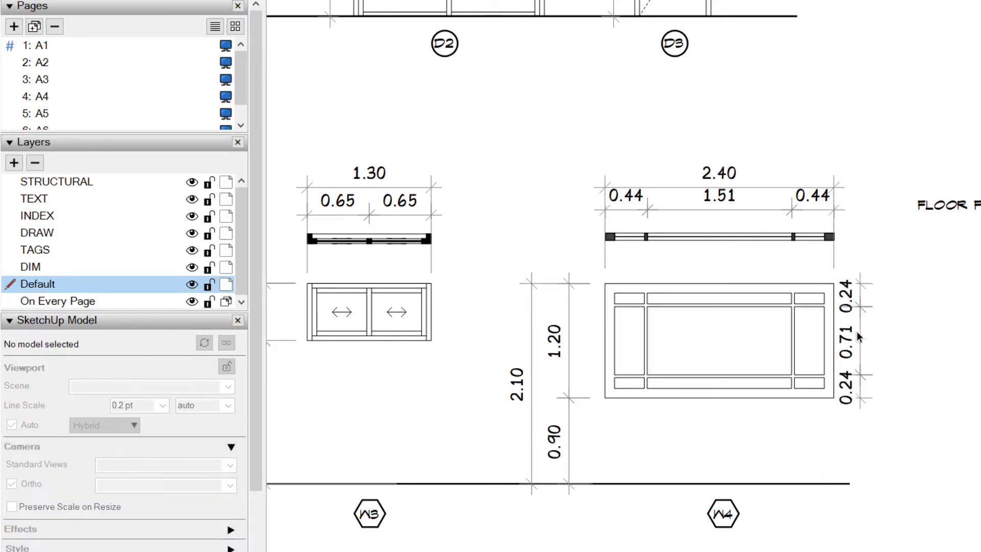
Try orbiting the embedded model inside the W4 window's plan viewport above its elevation
{"action": "left_click", "coordinate": [699, 239]}
{"action": "scroll", "coordinate": [760, 239], "scroll_direction": "up", "scroll_amount": 1}
{"action": "double_click", "coordinate": [785, 232]}
{"action": "left_click_drag", "start_coordinate": [786, 231], "coordinate": [746, 238]}
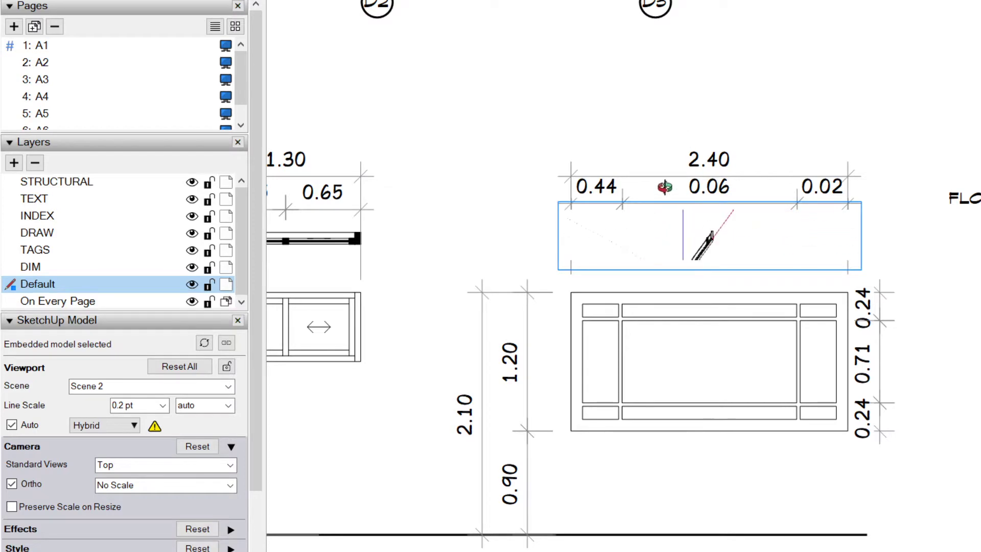
{"action": "left_click", "coordinate": [889, 233]}
{"action": "scroll", "coordinate": [892, 236], "scroll_direction": "down", "scroll_amount": 3}
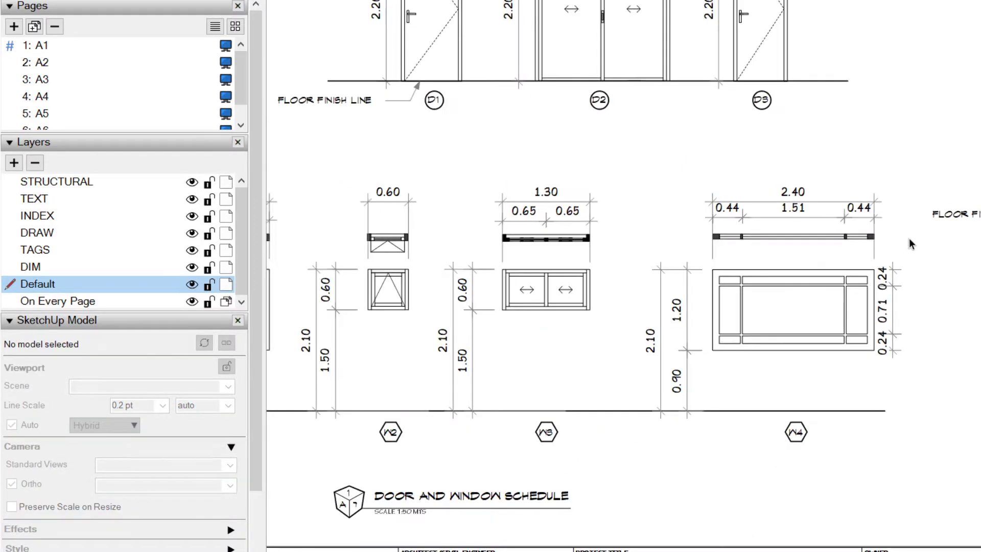
{"action": "scroll", "coordinate": [910, 246], "scroll_direction": "down", "scroll_amount": 3}
Switch to SketchUp and examine the building's exterior around the rear windows and door
{"action": "key", "text": "alt+Tab"}
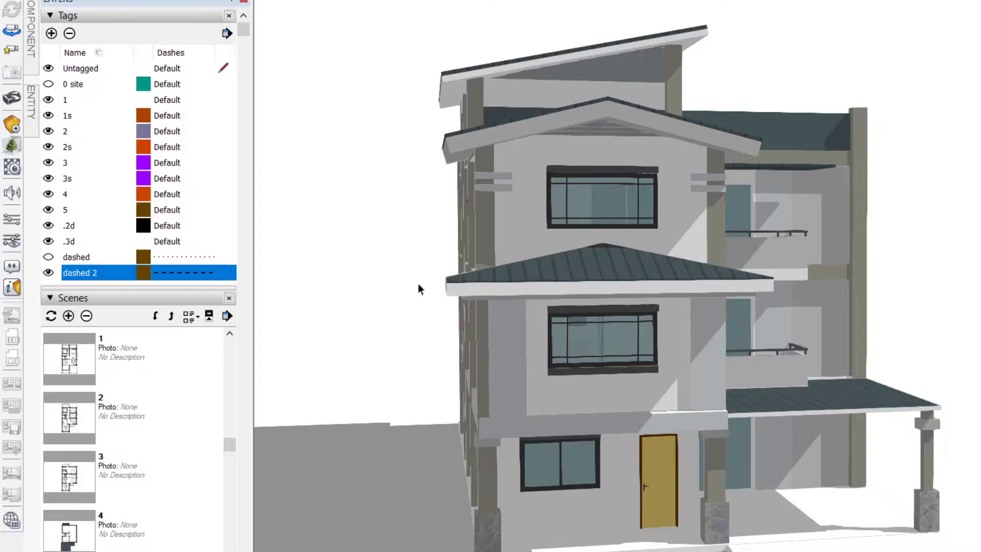
{"action": "middle_click_drag", "start_coordinate": [888, 284], "coordinate": [904, 33]}
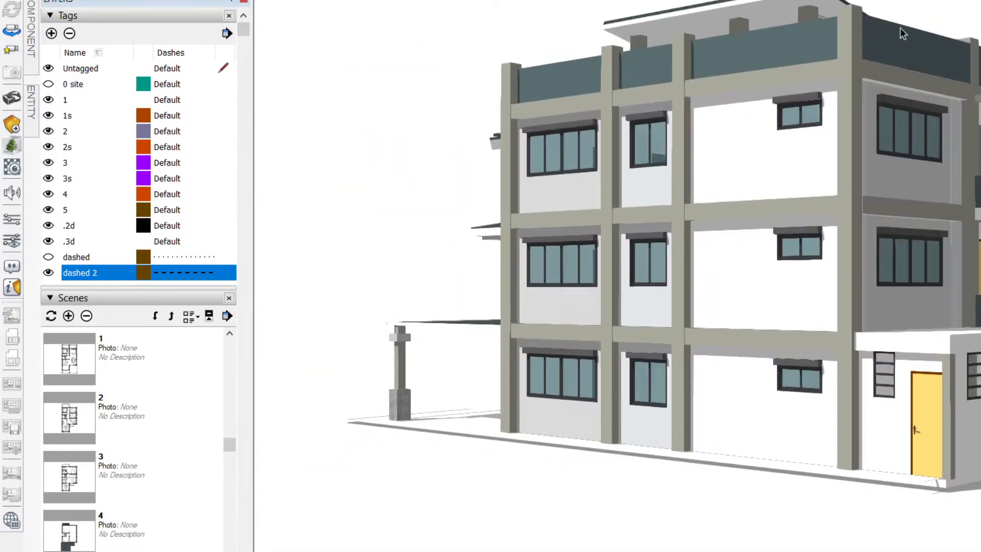
{"action": "scroll", "coordinate": [928, 428], "scroll_direction": "up", "scroll_amount": 5}
{"action": "left_click", "coordinate": [894, 382]}
{"action": "middle_click_drag", "start_coordinate": [706, 381], "coordinate": [977, 466]}
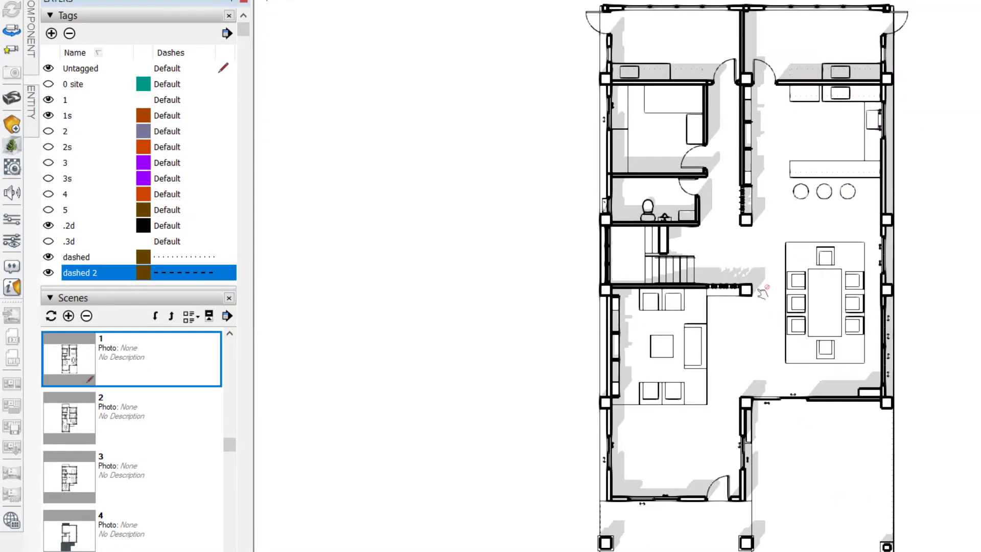
Show the .3d tag in the floor plan 1 scene and examine a door's 3D parts alongside its 2D swing symbol
{"action": "middle_click_drag", "start_coordinate": [762, 291], "coordinate": [773, 256]}
{"action": "scroll", "coordinate": [761, 256], "scroll_direction": "up", "scroll_amount": 3}
{"action": "scroll", "coordinate": [738, 212], "scroll_direction": "up", "scroll_amount": 4}
{"action": "middle_click_drag", "start_coordinate": [738, 212], "coordinate": [677, 297]}
{"action": "left_click", "coordinate": [55, 242]}
{"action": "left_click", "coordinate": [50, 241]}
{"action": "left_click", "coordinate": [597, 232]}
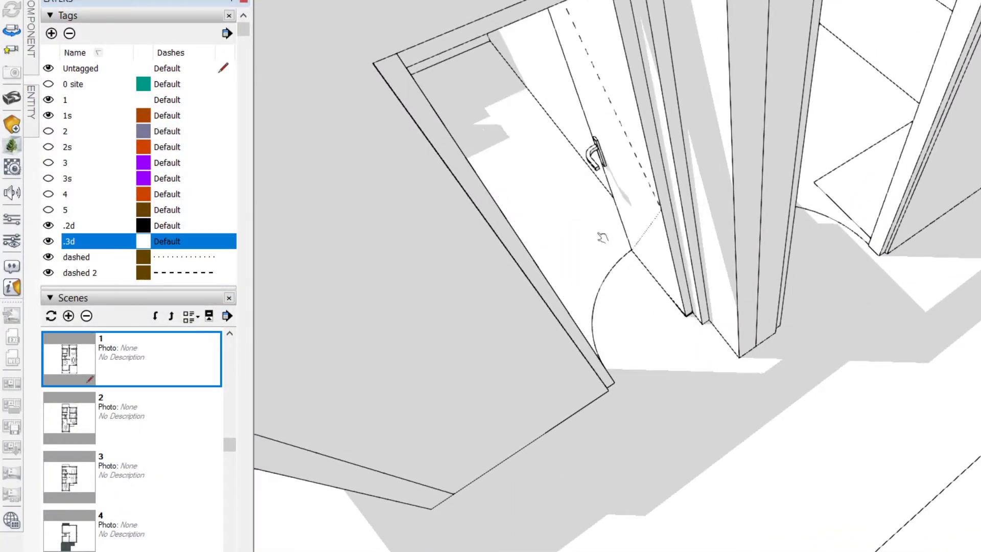
{"action": "scroll", "coordinate": [600, 233], "scroll_direction": "down", "scroll_amount": 4}
{"action": "middle_click_drag", "start_coordinate": [822, 302], "coordinate": [443, 514]}
{"action": "left_click", "coordinate": [718, 279]}
{"action": "scroll", "coordinate": [715, 286], "scroll_direction": "down", "scroll_amount": 2}
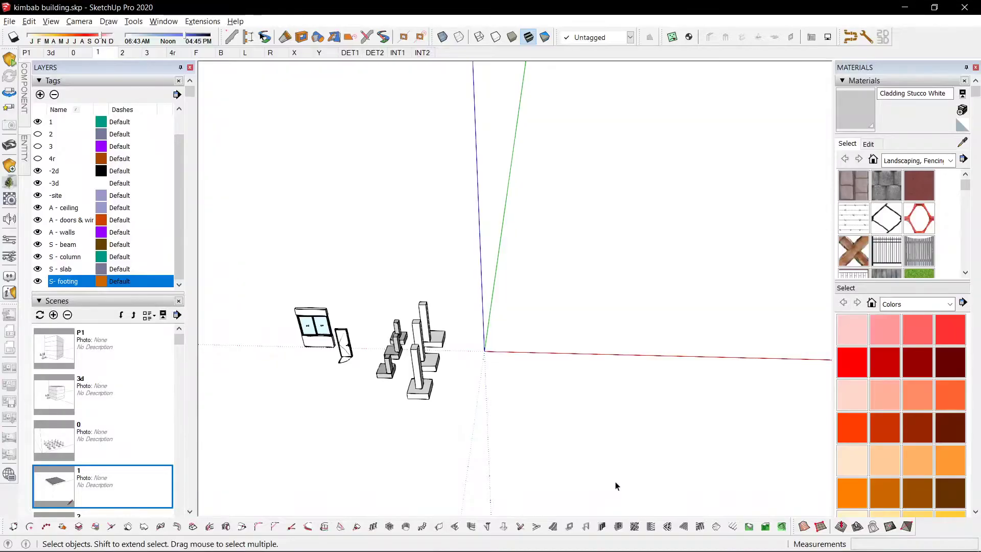
Draw a ground-plane rectangle from the origin, about 13 m by 17 m, beside the column footings
{"action": "scroll", "coordinate": [616, 486], "scroll_direction": "up", "scroll_amount": 5}
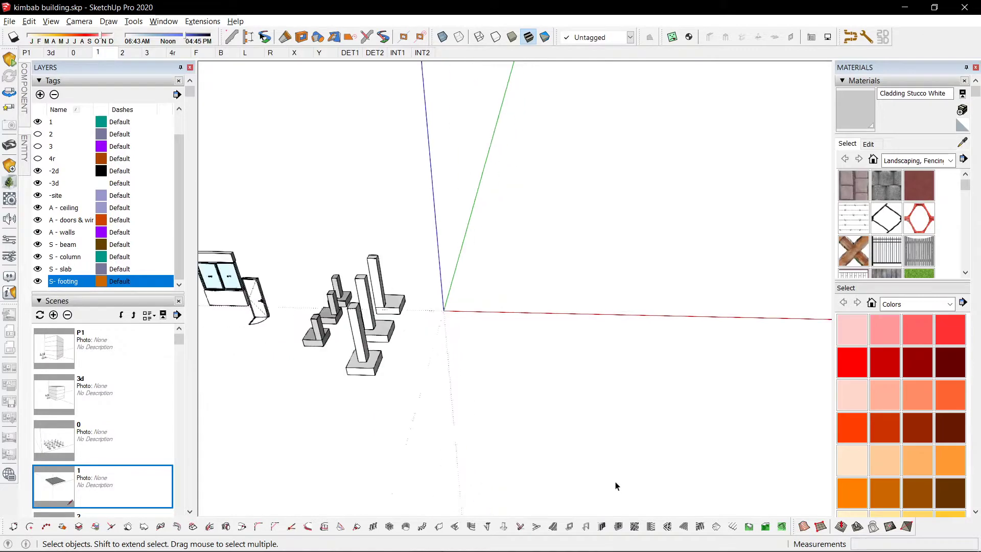
{"action": "middle_click_drag", "start_coordinate": [394, 283], "coordinate": [695, 439]}
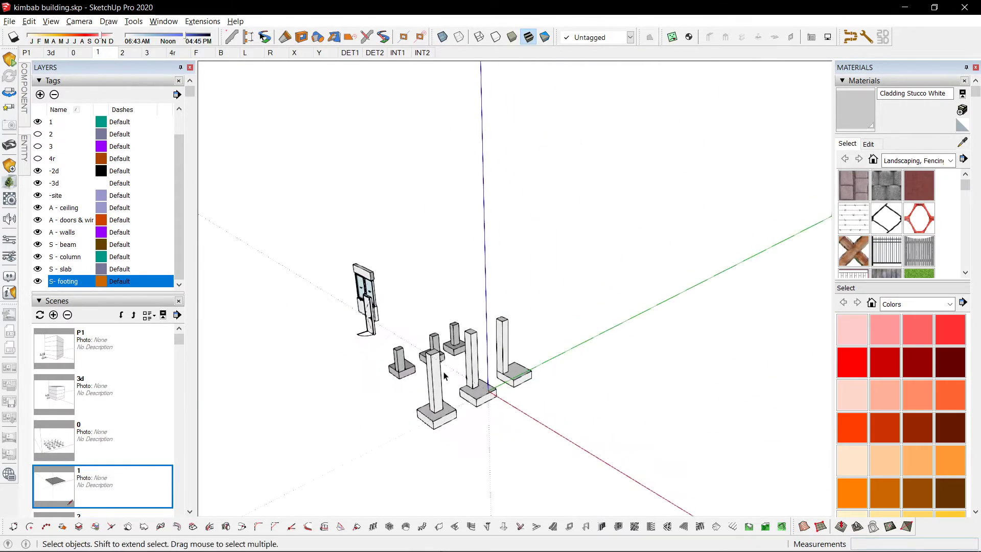
{"action": "scroll", "coordinate": [511, 449], "scroll_direction": "up", "scroll_amount": 4}
{"action": "middle_click_drag", "start_coordinate": [482, 447], "coordinate": [414, 397]}
{"action": "middle_click_drag", "start_coordinate": [562, 327], "coordinate": [412, 412]}
{"action": "scroll", "coordinate": [412, 412], "scroll_direction": "down", "scroll_amount": 2}
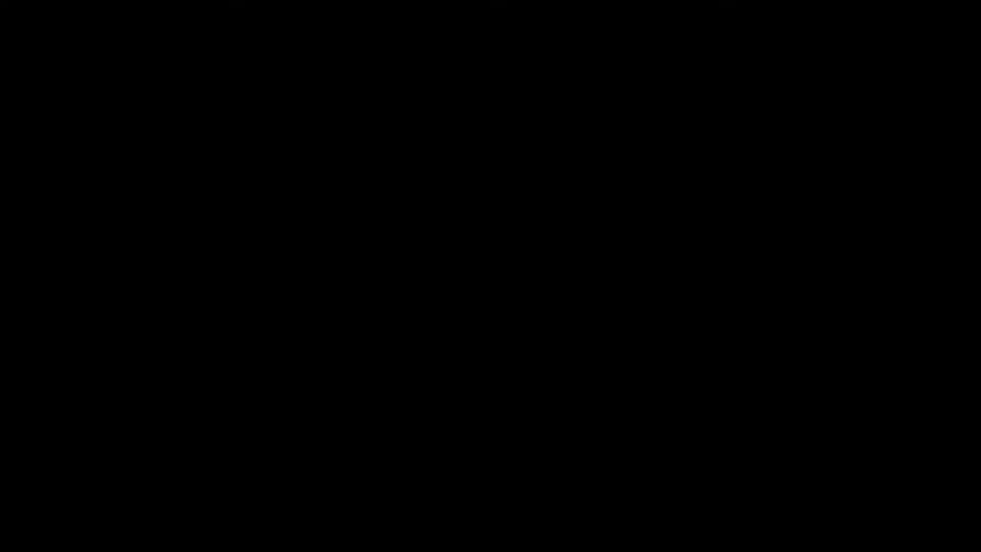
{"action": "left_click", "coordinate": [354, 372]}
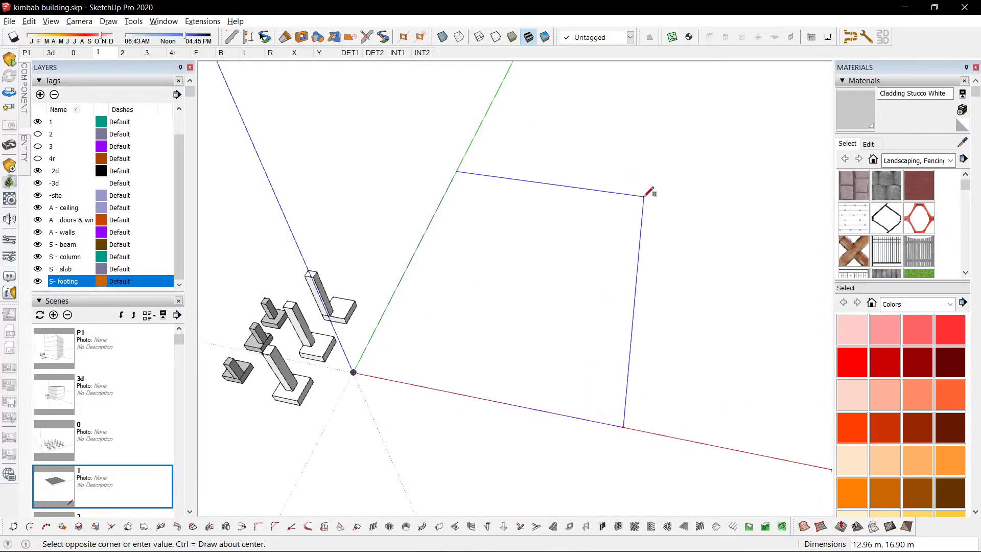
{"action": "left_click", "coordinate": [638, 187]}
{"action": "key", "text": "space"}
Offset the rectangle's edges inward by 2 m
{"action": "middle_click_drag", "start_coordinate": [643, 183], "coordinate": [562, 404]}
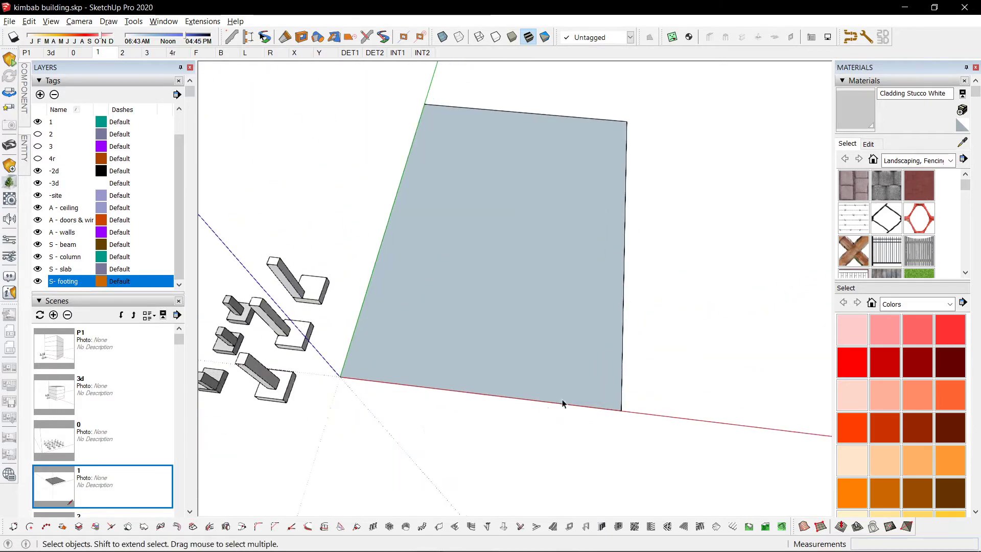
{"action": "left_click", "coordinate": [621, 270]}
{"action": "type", "text": "2"}
{"action": "key", "text": "Return"}
{"action": "key", "text": "space"}
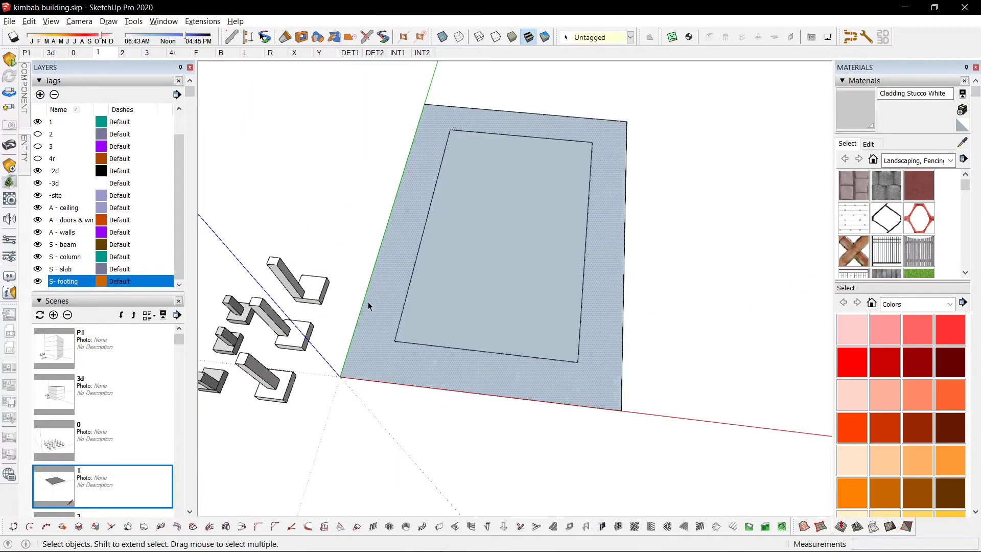
Move the inner rectangle's edge nearest the green axis outward onto the outer boundary along that axis
{"action": "key", "text": "m"}
{"action": "left_click", "coordinate": [410, 262]}
{"action": "left_click", "coordinate": [377, 259]}
{"action": "key", "text": "space"}
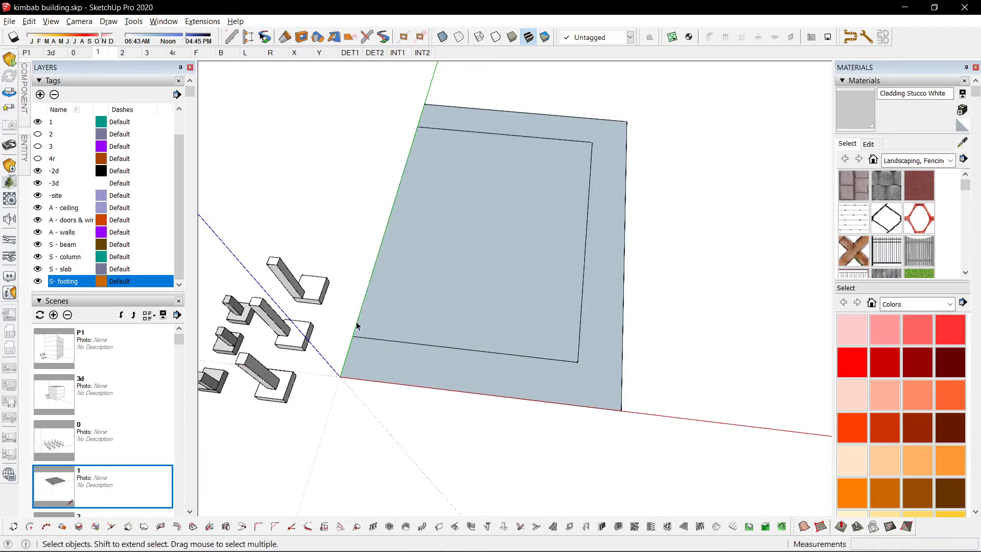
Move the inner rectangle's edge nearest the red axis 2 m further inward along the green axis
{"action": "left_click_drag", "start_coordinate": [575, 381], "coordinate": [576, 381]}
{"action": "key", "text": "m"}
{"action": "left_click", "coordinate": [594, 347]}
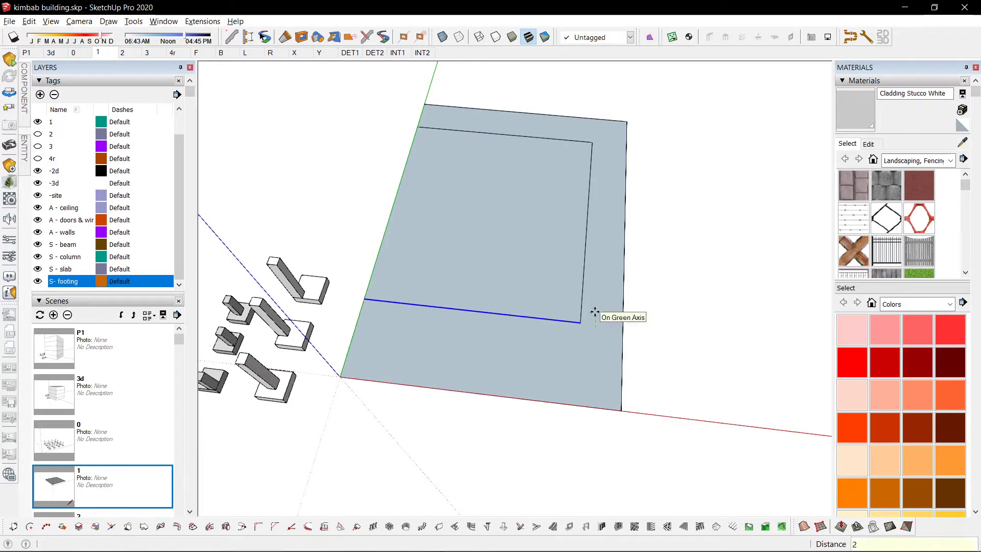
{"action": "middle_click_drag", "start_coordinate": [343, 409], "coordinate": [539, 335]}
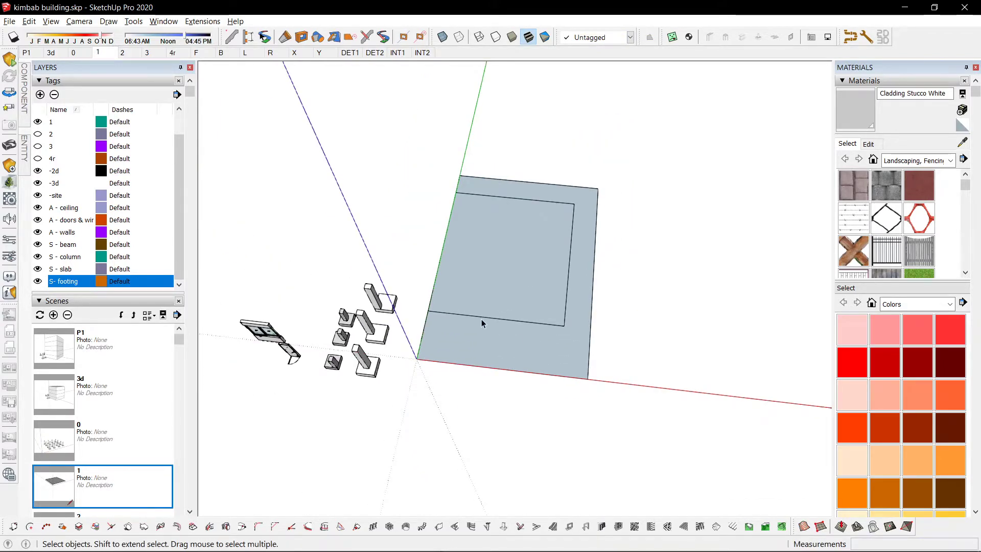
Move an edge-column footing from beside the lot to the middle of the setback rectangle's side along the green axis
{"action": "scroll", "coordinate": [495, 333], "scroll_direction": "up", "scroll_amount": 5}
{"action": "middle_click_drag", "start_coordinate": [494, 306], "coordinate": [534, 250]}
{"action": "middle_click_drag", "start_coordinate": [412, 386], "coordinate": [358, 435]}
{"action": "scroll", "coordinate": [408, 301], "scroll_direction": "down", "scroll_amount": 2}
{"action": "middle_click_drag", "start_coordinate": [408, 301], "coordinate": [421, 342]}
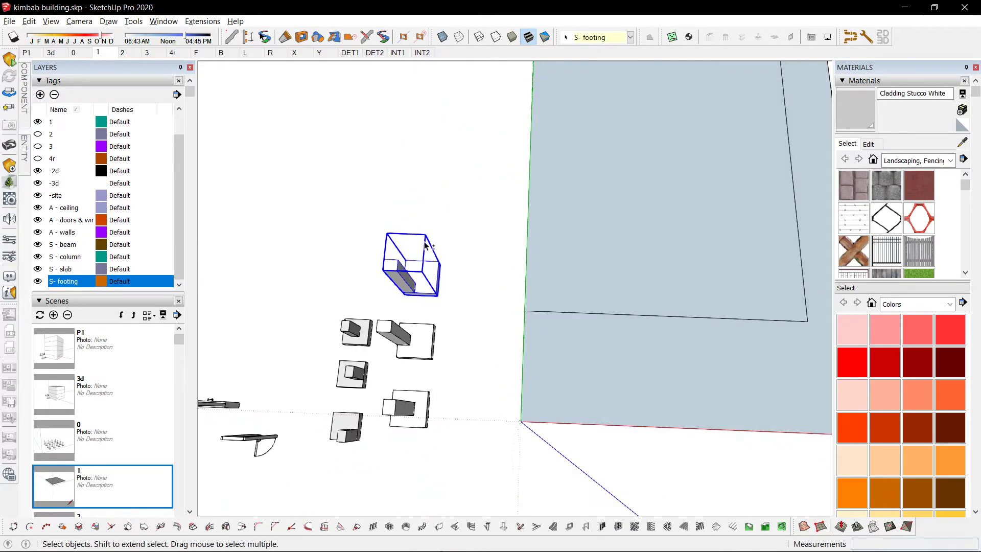
{"action": "scroll", "coordinate": [421, 342], "scroll_direction": "up", "scroll_amount": 3}
{"action": "left_click", "coordinate": [389, 333]}
{"action": "key", "text": "m"}
{"action": "left_click", "coordinate": [350, 315]}
{"action": "scroll", "coordinate": [475, 312], "scroll_direction": "down", "scroll_amount": 2}
{"action": "middle_click_drag", "start_coordinate": [503, 309], "coordinate": [434, 460], "text": "shift"}
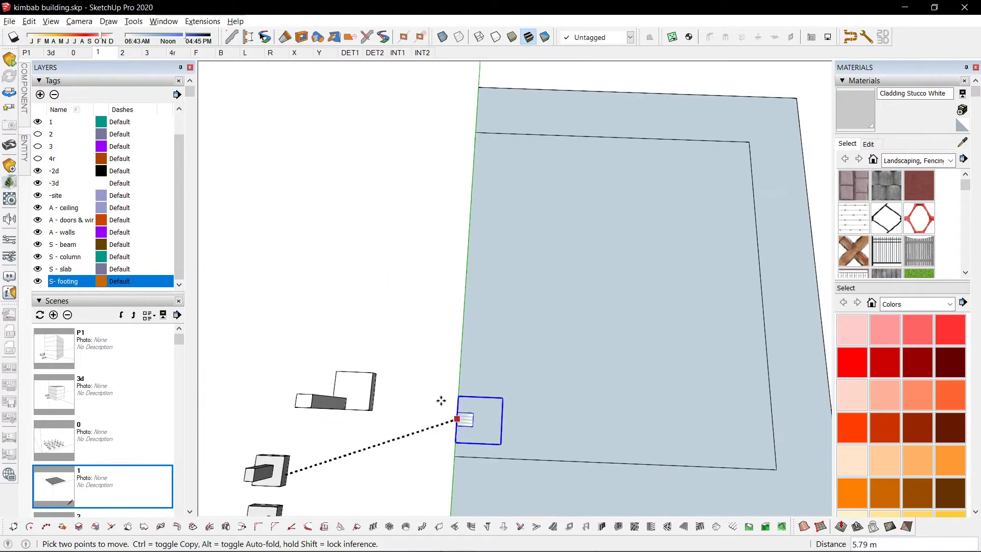
{"action": "left_click", "coordinate": [466, 280]}
{"action": "key", "text": "space"}
Move a corner-column footing to the setback rectangle's near corner on the green axis and copy it to the far corner
{"action": "scroll", "coordinate": [477, 245], "scroll_direction": "down", "scroll_amount": 1}
{"action": "left_click", "coordinate": [358, 382]}
{"action": "scroll", "coordinate": [325, 393], "scroll_direction": "up", "scroll_amount": 2}
{"action": "left_click", "coordinate": [319, 374]}
{"action": "left_click", "coordinate": [515, 434]}
{"action": "key", "text": "ctrl"}
{"action": "left_click", "coordinate": [515, 433]}
{"action": "middle_click_drag", "start_coordinate": [514, 434], "coordinate": [494, 360]}
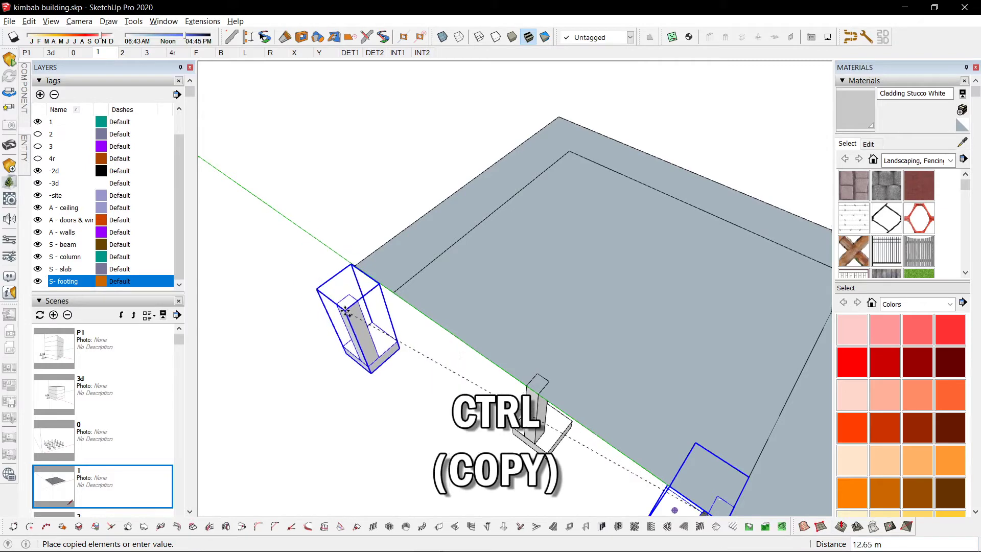
{"action": "left_click", "coordinate": [393, 292]}
{"action": "middle_click_drag", "start_coordinate": [357, 310], "coordinate": [422, 340]}
{"action": "key", "text": "space"}
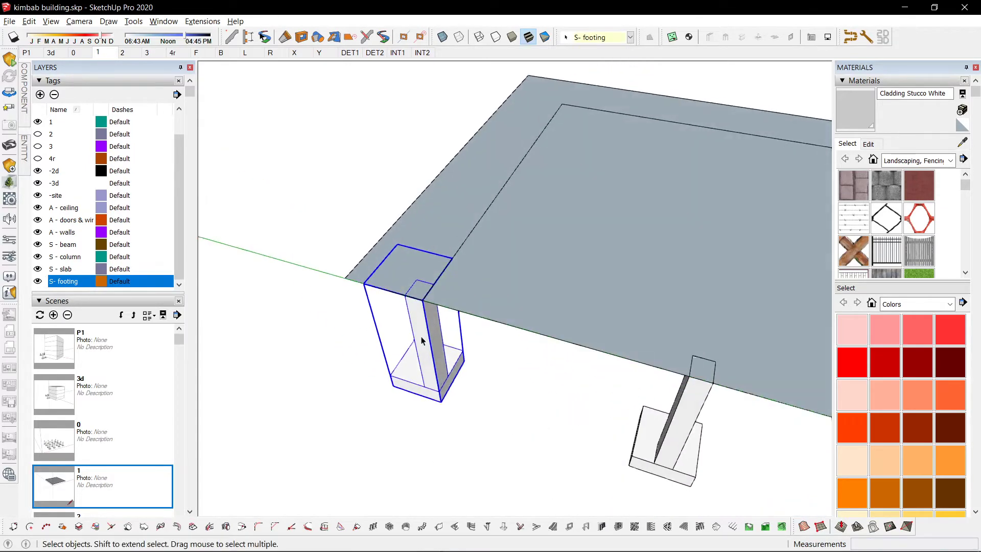
Flip the copied corner footing and align its column with the setback rectangle's far corner on the green axis
{"action": "key", "text": "alt+e"}
{"action": "key", "text": "alt+e"}
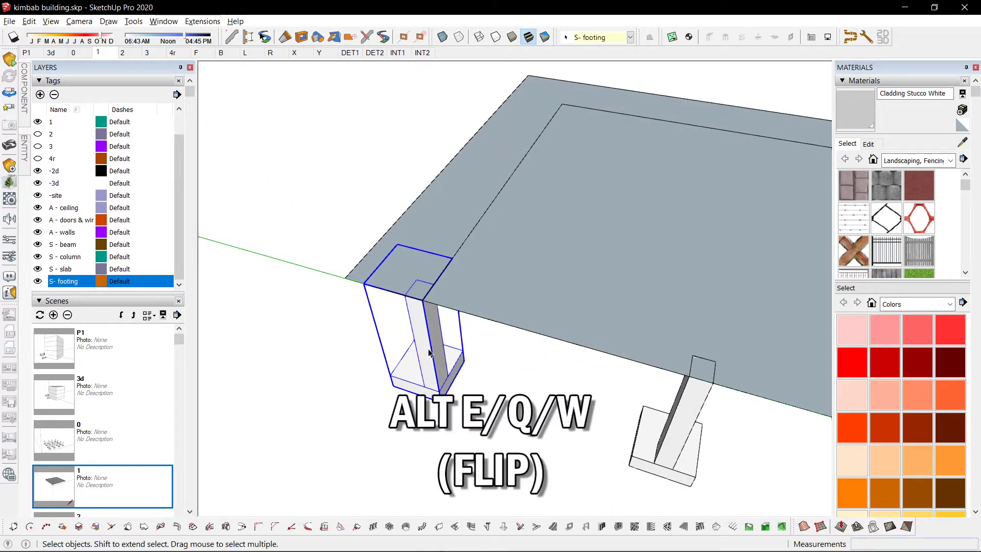
{"action": "key", "text": "alt+e"}
{"action": "key", "text": "alt+q"}
{"action": "key", "text": "alt+w"}
{"action": "scroll", "coordinate": [376, 276], "scroll_direction": "up", "scroll_amount": 2}
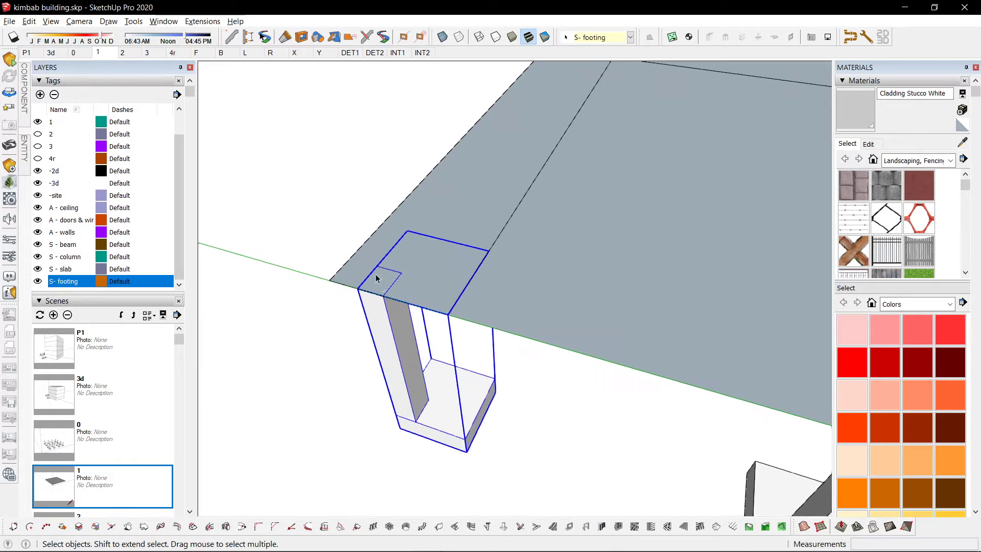
{"action": "left_click", "coordinate": [358, 288]}
{"action": "left_click", "coordinate": [448, 315]}
{"action": "key", "text": "space"}
{"action": "scroll", "coordinate": [414, 335], "scroll_direction": "down", "scroll_amount": 2}
{"action": "left_click", "coordinate": [414, 335]}
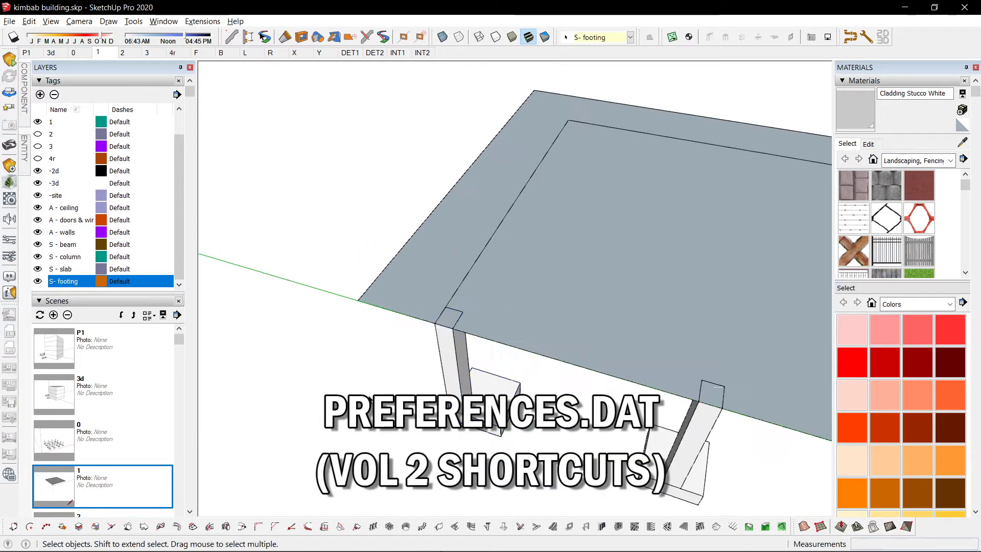
Copy the three green-axis footings to the setback rectangle's opposite side, mirrored so they sit inside that boundary
{"action": "scroll", "coordinate": [552, 348], "scroll_direction": "down", "scroll_amount": 4}
{"action": "middle_click_drag", "start_coordinate": [668, 389], "coordinate": [613, 327]}
{"action": "left_click_drag", "start_coordinate": [455, 141], "coordinate": [536, 313]}
{"action": "scroll", "coordinate": [539, 281], "scroll_direction": "up", "scroll_amount": 2}
{"action": "key", "text": "m"}
{"action": "key", "text": "ctrl"}
{"action": "left_click", "coordinate": [498, 197]}
{"action": "left_click", "coordinate": [705, 193]}
{"action": "key", "text": "space"}
{"action": "left_click", "coordinate": [752, 197]}
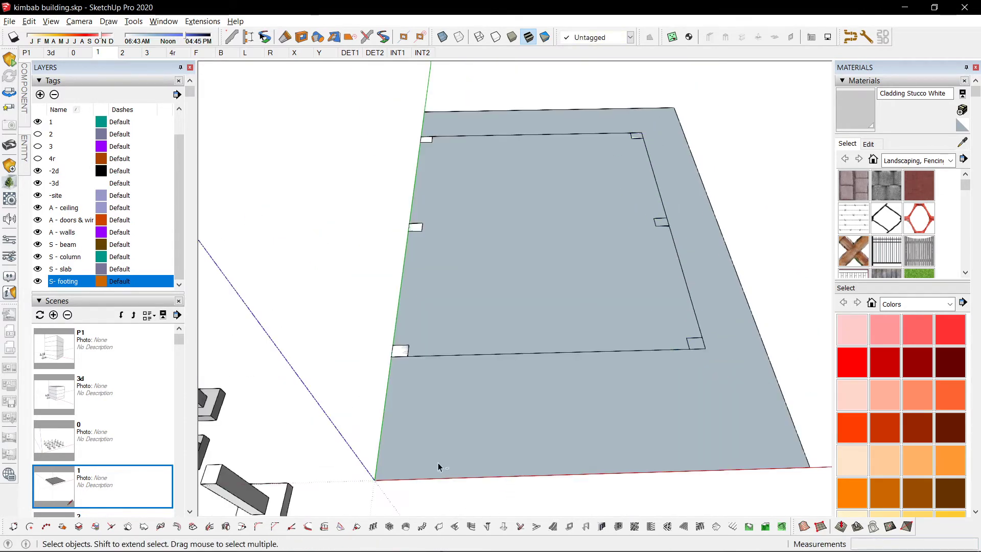
Bring the centre-column footing from beside the lot onto the lot and rotate it 90 degrees
{"action": "scroll", "coordinate": [389, 366], "scroll_direction": "up", "scroll_amount": 4}
{"action": "key", "text": "m"}
{"action": "left_click", "coordinate": [427, 360]}
{"action": "scroll", "coordinate": [435, 358], "scroll_direction": "down", "scroll_amount": 2}
{"action": "middle_click_drag", "start_coordinate": [609, 141], "coordinate": [449, 289], "text": "shift"}
{"action": "left_click", "coordinate": [437, 213]}
{"action": "scroll", "coordinate": [438, 210], "scroll_direction": "up", "scroll_amount": 1}
{"action": "key", "text": "space"}
{"action": "scroll", "coordinate": [449, 289], "scroll_direction": "up", "scroll_amount": 1}
{"action": "key", "text": "q"}
{"action": "left_click", "coordinate": [439, 279]}
{"action": "left_click", "coordinate": [437, 246]}
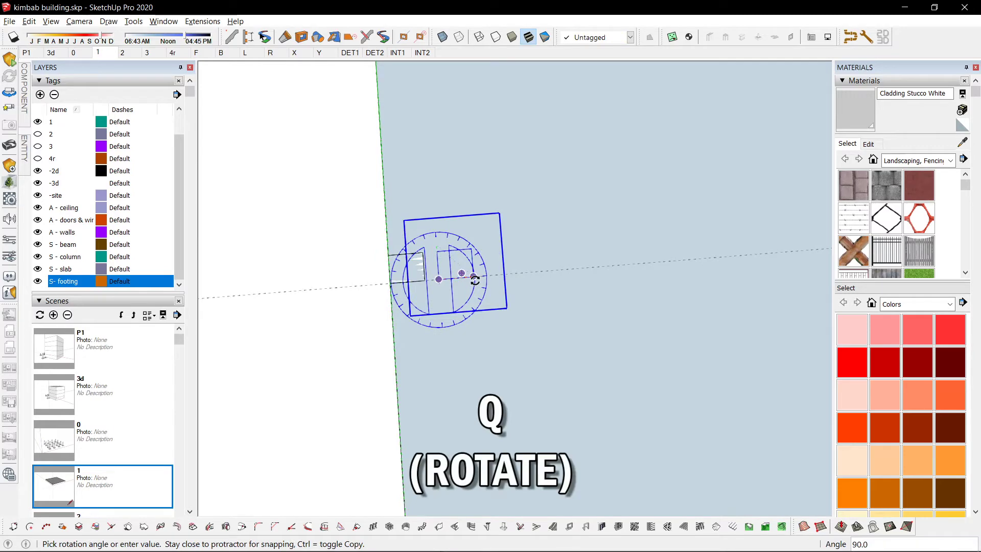
{"action": "left_click", "coordinate": [447, 282]}
Move the centre-column footing to the middle of the setback rectangle
{"action": "key", "text": "m"}
{"action": "left_click", "coordinate": [452, 276]}
{"action": "scroll", "coordinate": [563, 296], "scroll_direction": "down", "scroll_amount": 4}
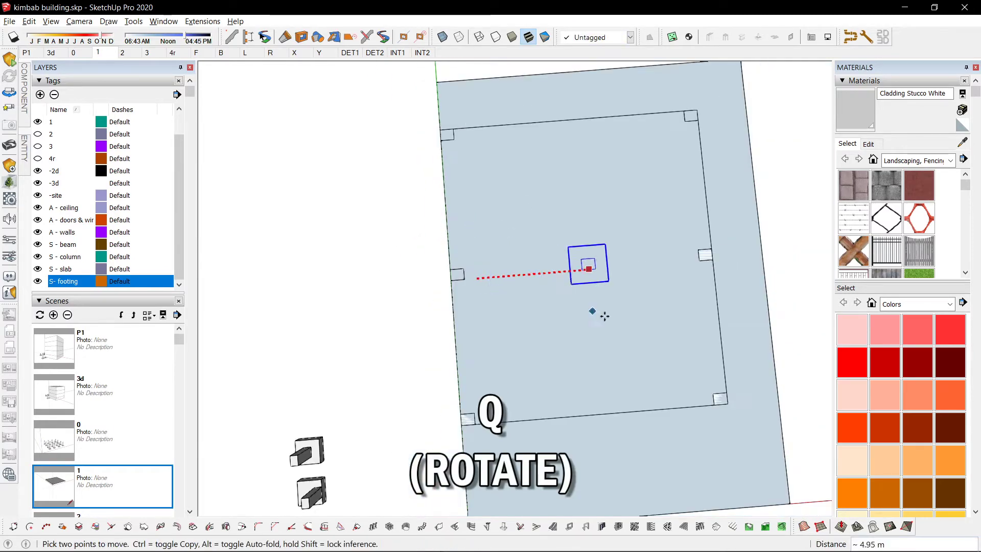
{"action": "left_click", "coordinate": [526, 399]}
{"action": "key", "text": "space"}
{"action": "scroll", "coordinate": [522, 400], "scroll_direction": "down", "scroll_amount": 2}
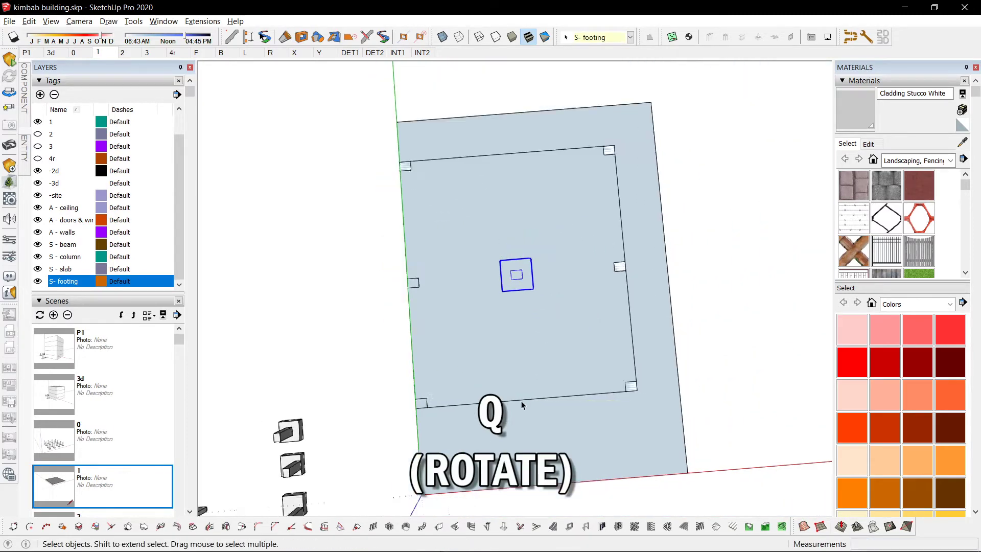
Rotate another edge-column footing 90 degrees to suit the setback rectangle's side facing the red axis
{"action": "scroll", "coordinate": [605, 358], "scroll_direction": "up", "scroll_amount": 2}
{"action": "middle_click_drag", "start_coordinate": [603, 401], "coordinate": [568, 287]}
{"action": "scroll", "coordinate": [589, 244], "scroll_direction": "up", "scroll_amount": 1}
{"action": "left_click", "coordinate": [590, 238]}
{"action": "key", "text": "q"}
{"action": "left_click", "coordinate": [410, 288]}
{"action": "left_click", "coordinate": [461, 288]}
{"action": "left_click", "coordinate": [413, 220]}
{"action": "key", "text": "space"}
Place the rotated footing at the midpoint of the setback rectangle's near side and copy it to the far side's midpoint
{"action": "scroll", "coordinate": [327, 393], "scroll_direction": "up", "scroll_amount": 2}
{"action": "key", "text": "m"}
{"action": "left_click", "coordinate": [360, 365]}
{"action": "left_click", "coordinate": [584, 343]}
{"action": "key", "text": "ctrl"}
{"action": "middle_click_drag", "start_coordinate": [572, 102], "coordinate": [570, 329], "text": "shift"}
{"action": "scroll", "coordinate": [570, 329], "scroll_direction": "up", "scroll_amount": 1}
{"action": "left_click", "coordinate": [570, 321]}
{"action": "key", "text": "space"}
{"action": "scroll", "coordinate": [553, 347], "scroll_direction": "up", "scroll_amount": 2}
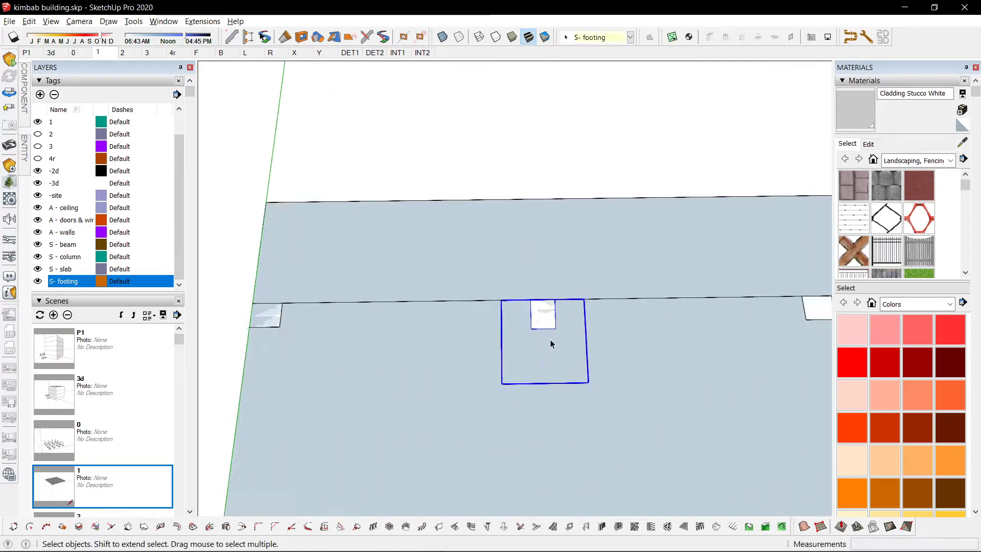
Open the near side's midpoint footing for editing and rotate its column 90 degrees
{"action": "scroll", "coordinate": [552, 345], "scroll_direction": "down", "scroll_amount": 3}
{"action": "middle_click_drag", "start_coordinate": [534, 434], "coordinate": [580, 335]}
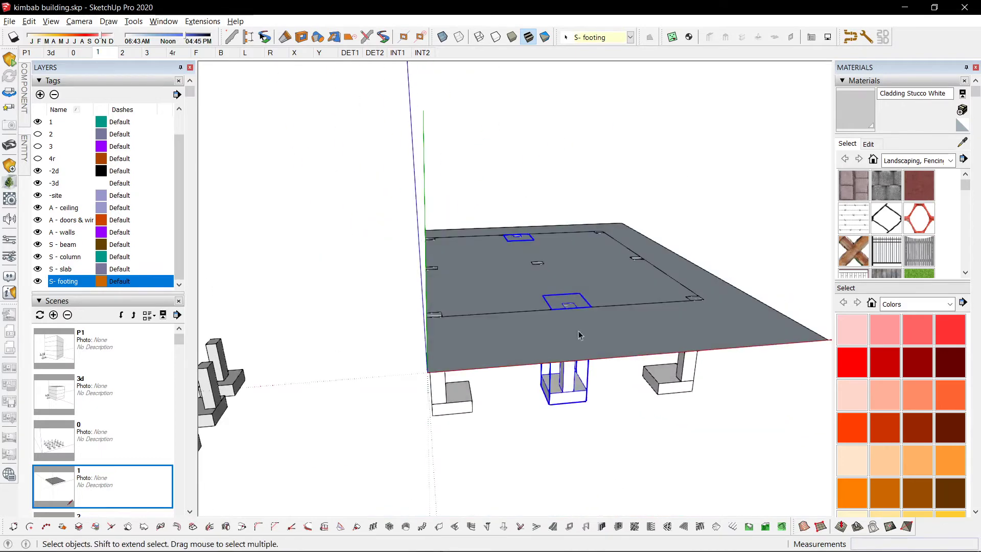
{"action": "right_click", "coordinate": [574, 376]}
{"action": "left_click", "coordinate": [634, 179]}
{"action": "scroll", "coordinate": [561, 399], "scroll_direction": "up", "scroll_amount": 2}
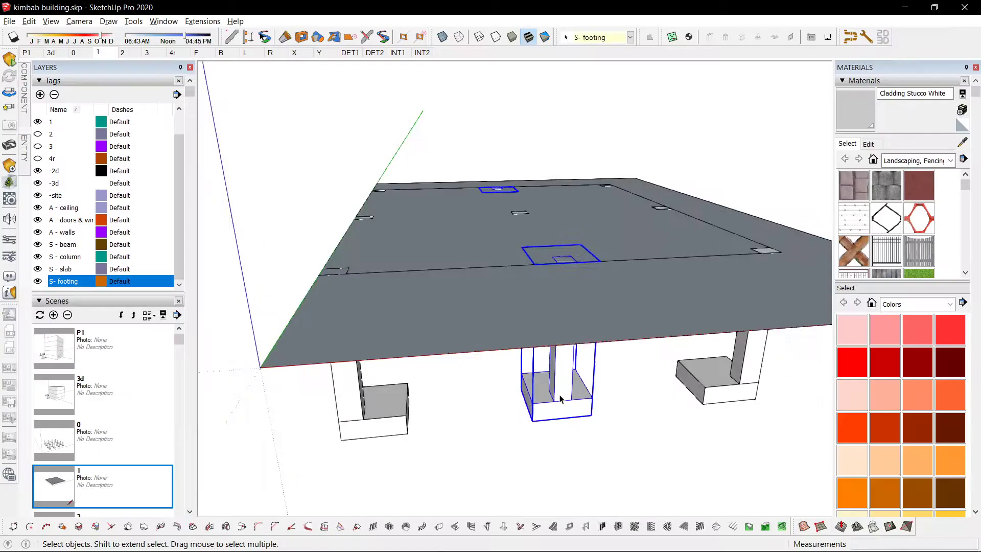
{"action": "double_click", "coordinate": [561, 399]}
{"action": "left_click", "coordinate": [574, 328]}
{"action": "middle_click_drag", "start_coordinate": [574, 329], "coordinate": [538, 343]}
{"action": "key", "text": "q"}
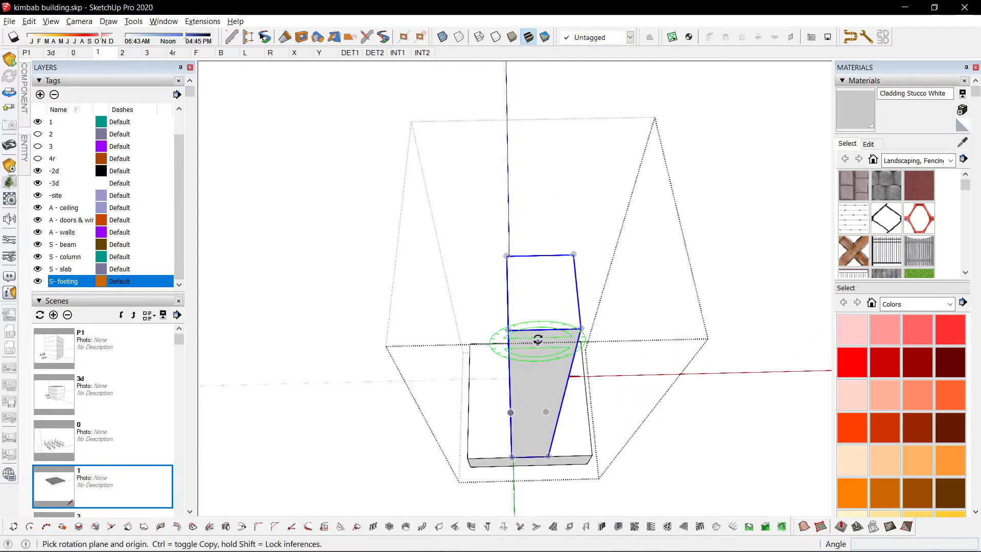
{"action": "left_click", "coordinate": [545, 329]}
{"action": "left_click", "coordinate": [543, 245]}
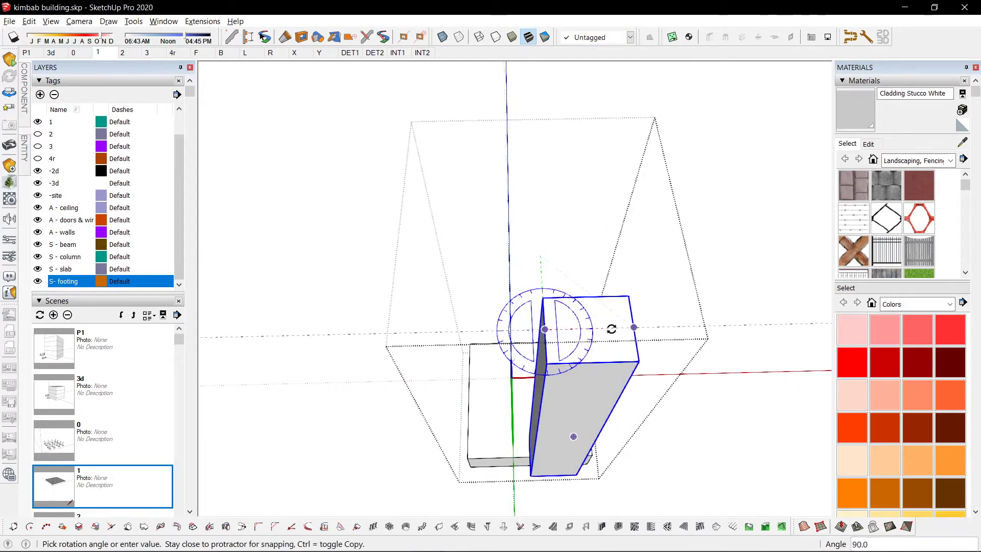
{"action": "left_click", "coordinate": [607, 333]}
{"action": "key", "text": "space"}
Move the rotated column back into line on the footing's base and leave the component
{"action": "scroll", "coordinate": [573, 504], "scroll_direction": "up", "scroll_amount": 2}
{"action": "left_click", "coordinate": [554, 470]}
{"action": "key", "text": "x"}
{"action": "left_click", "coordinate": [521, 448]}
{"action": "key", "text": "space"}
{"action": "scroll", "coordinate": [527, 388], "scroll_direction": "down", "scroll_amount": 4}
{"action": "key", "text": "Escape"}
{"action": "scroll", "coordinate": [533, 372], "scroll_direction": "down", "scroll_amount": 3}
{"action": "middle_click_drag", "start_coordinate": [533, 372], "coordinate": [495, 512]}
Reopen the edited footing and inspect its base and column beside its matching copy, isolated from the other objects
{"action": "key", "text": "x"}
{"action": "scroll", "coordinate": [532, 308], "scroll_direction": "up", "scroll_amount": 2}
{"action": "middle_click_drag", "start_coordinate": [519, 189], "coordinate": [291, 110]}
{"action": "scroll", "coordinate": [574, 329], "scroll_direction": "down", "scroll_amount": 2}
{"action": "middle_click_drag", "start_coordinate": [574, 328], "coordinate": [404, 177]}
{"action": "double_click", "coordinate": [587, 343]}
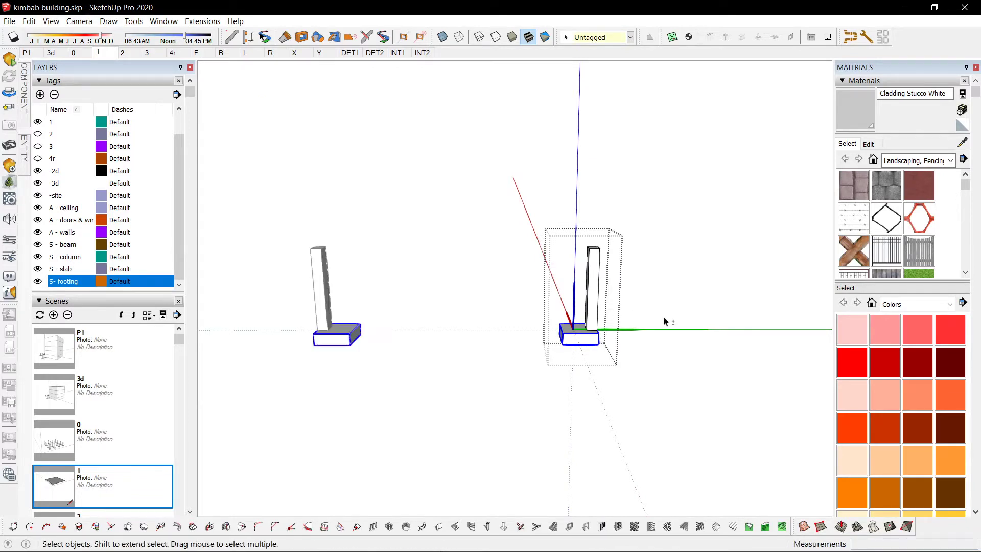
{"action": "scroll", "coordinate": [519, 344], "scroll_direction": "down", "scroll_amount": 1}
{"action": "middle_click_drag", "start_coordinate": [519, 344], "coordinate": [543, 321]}
{"action": "key", "text": "shift+c"}
{"action": "key", "text": "shift+c"}
{"action": "key", "text": "shift+v"}
{"action": "key", "text": "shift+v"}
{"action": "key", "text": "shift+v"}
{"action": "key", "text": "shift+v"}
{"action": "key", "text": "shift+v"}
{"action": "middle_click_drag", "start_coordinate": [443, 315], "coordinate": [734, 330]}
Group all the footings under the lot and assign the group to the 0 footing tag
{"action": "left_click", "coordinate": [528, 289]}
{"action": "scroll", "coordinate": [529, 289], "scroll_direction": "down", "scroll_amount": 2}
{"action": "left_click", "coordinate": [554, 346]}
{"action": "left_click_drag", "start_coordinate": [734, 330], "coordinate": [461, 408]}
{"action": "middle_click_drag", "start_coordinate": [588, 302], "coordinate": [558, 267]}
{"action": "key", "text": "g"}
{"action": "left_click", "coordinate": [600, 37]}
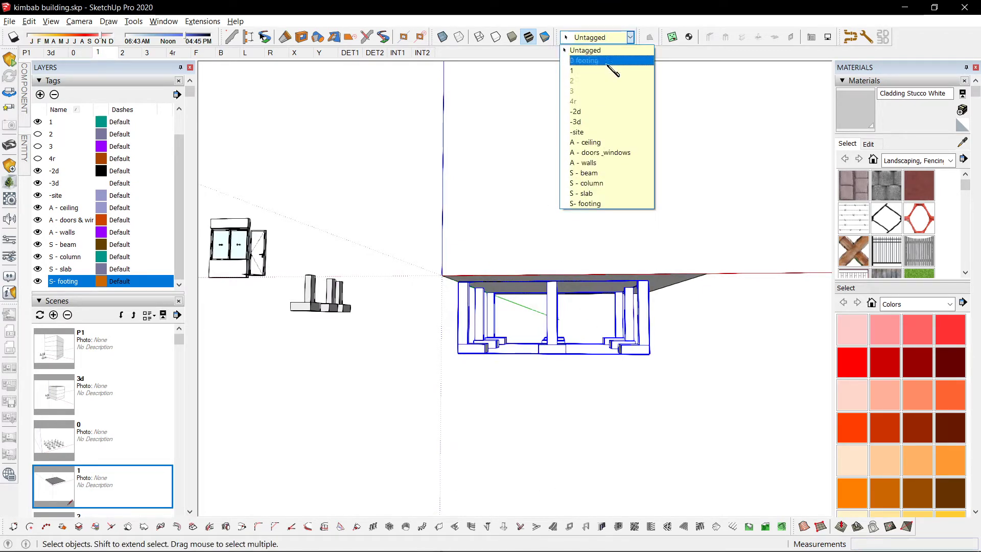
{"action": "left_click", "coordinate": [607, 64]}
{"action": "middle_click_drag", "start_coordinate": [572, 185], "coordinate": [592, 298]}
{"action": "scroll", "coordinate": [593, 298], "scroll_direction": "up", "scroll_amount": 2}
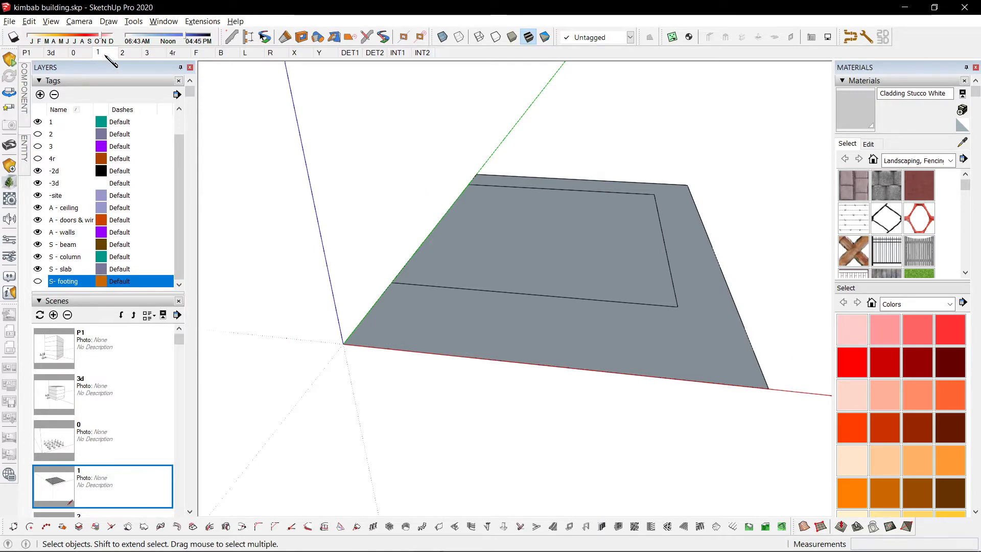
Place a footing at the lot's far red-axis corner and copy it to the origin corner, dividing the span with 3/
{"action": "scroll", "coordinate": [644, 252], "scroll_direction": "down", "scroll_amount": 3}
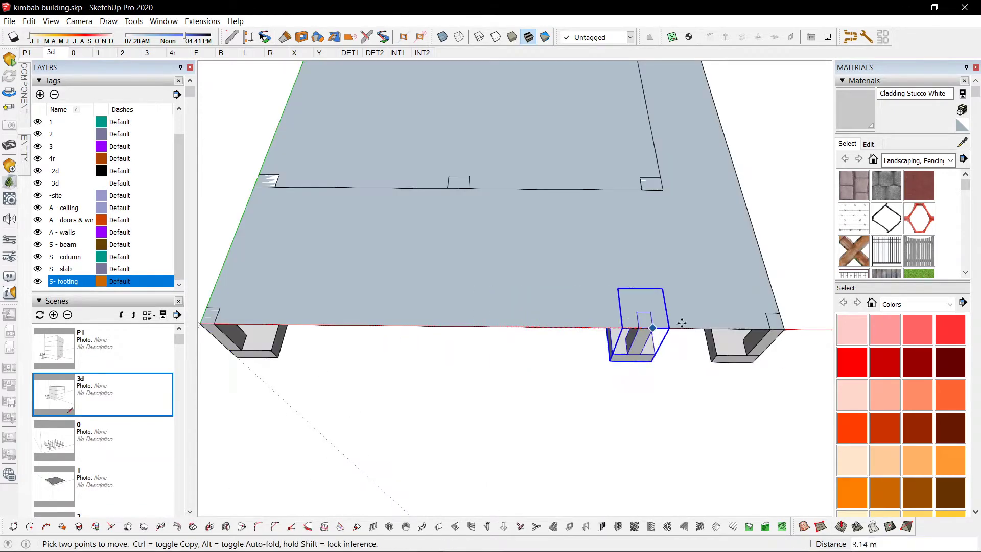
{"action": "left_click", "coordinate": [787, 330]}
{"action": "key", "text": "ctrl"}
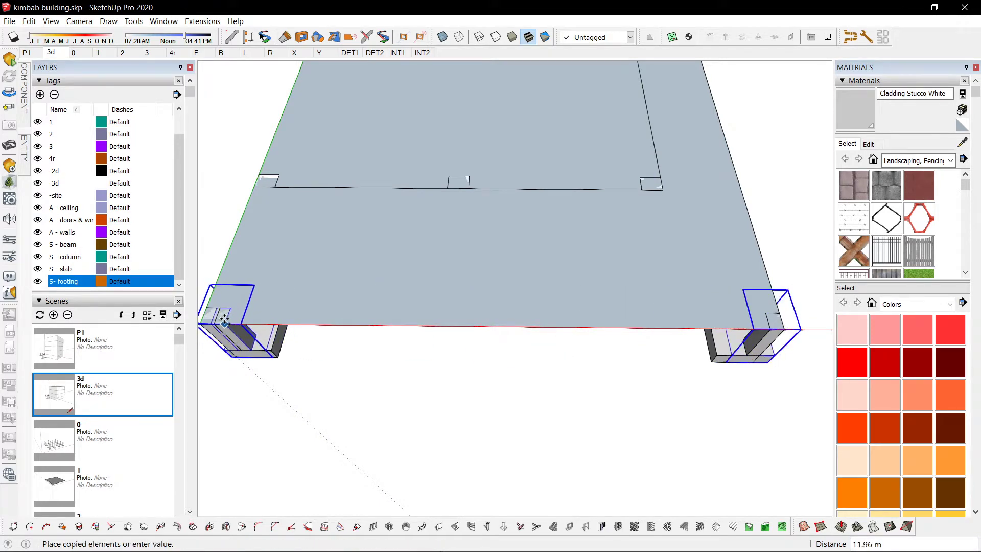
{"action": "left_click", "coordinate": [214, 324]}
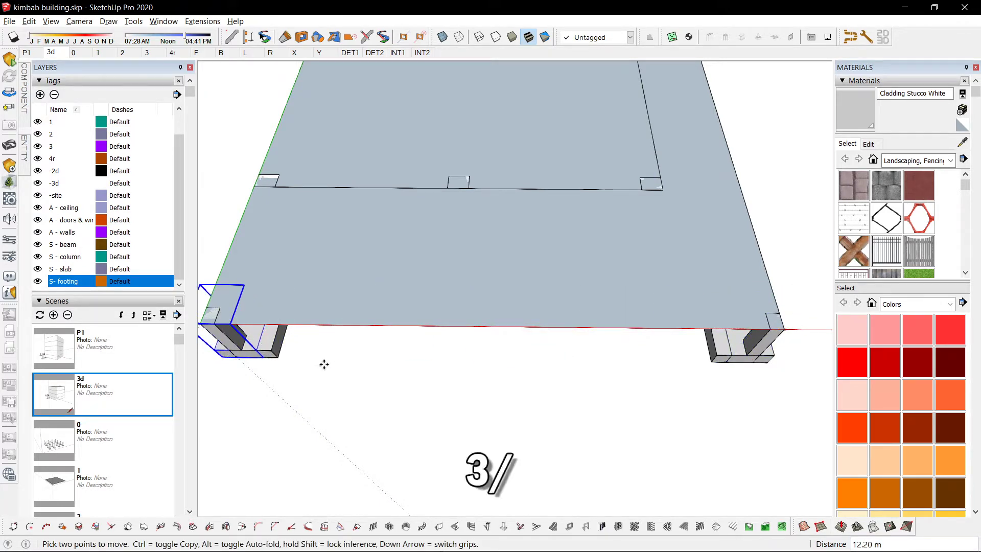
{"action": "key", "text": "Return"}
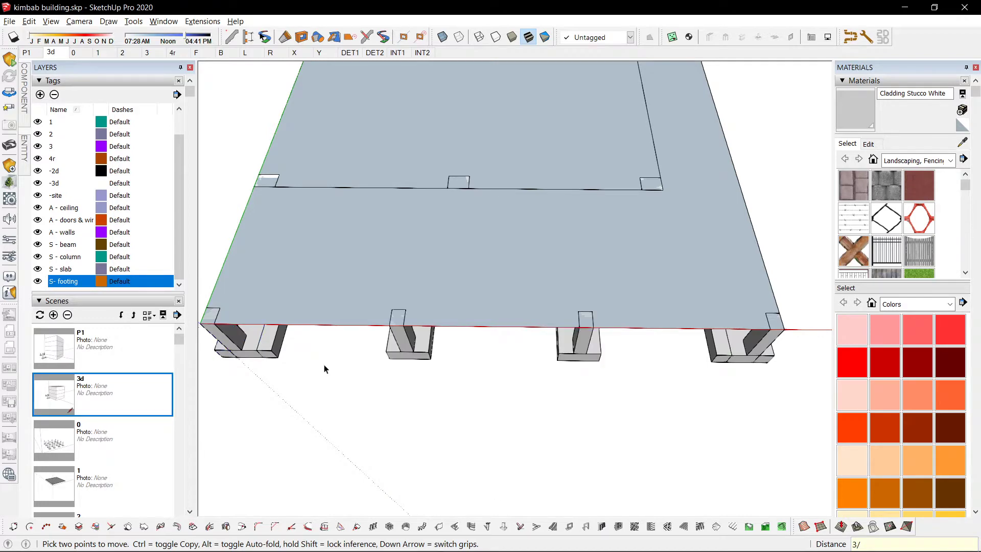
{"action": "key", "text": "space"}
{"action": "scroll", "coordinate": [317, 370], "scroll_direction": "down", "scroll_amount": 1}
{"action": "scroll", "coordinate": [307, 377], "scroll_direction": "up", "scroll_amount": 1}
Select the lot surface with its edges and assign it to tag 1
{"action": "middle_click_drag", "start_coordinate": [243, 351], "coordinate": [600, 360]}
{"action": "double_click", "coordinate": [666, 299]}
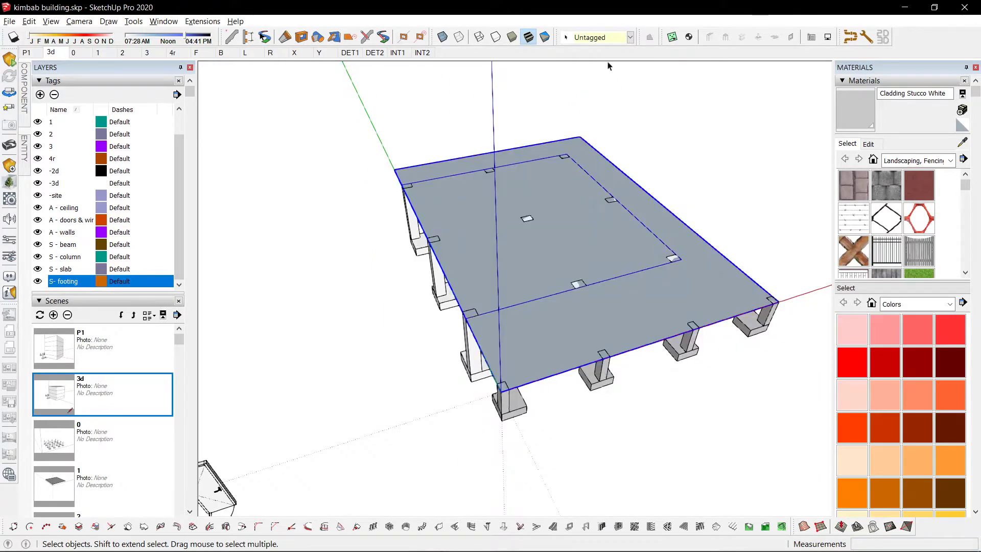
{"action": "left_click", "coordinate": [604, 40]}
{"action": "left_click", "coordinate": [588, 71]}
{"action": "scroll", "coordinate": [576, 148], "scroll_direction": "down", "scroll_amount": 3}
{"action": "left_click", "coordinate": [709, 169]}
Extrude the building footprint within the lot upward by 0.2 to form the ground slab
{"action": "scroll", "coordinate": [612, 220], "scroll_direction": "up", "scroll_amount": 1}
{"action": "scroll", "coordinate": [613, 220], "scroll_direction": "up", "scroll_amount": 2}
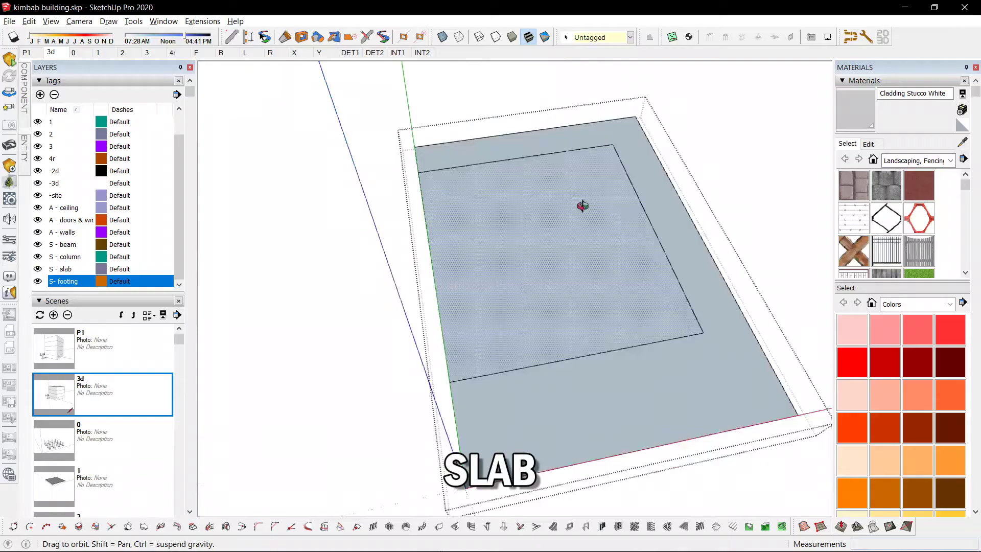
{"action": "mouse_move", "coordinate": [581, 204]}
{"action": "middle_mouse_down"}
{"action": "mouse_move", "coordinate": [495, 322]}
{"action": "mouse_move", "coordinate": [652, 190]}
{"action": "mouse_move", "coordinate": [504, 323]}
{"action": "middle_mouse_up"}
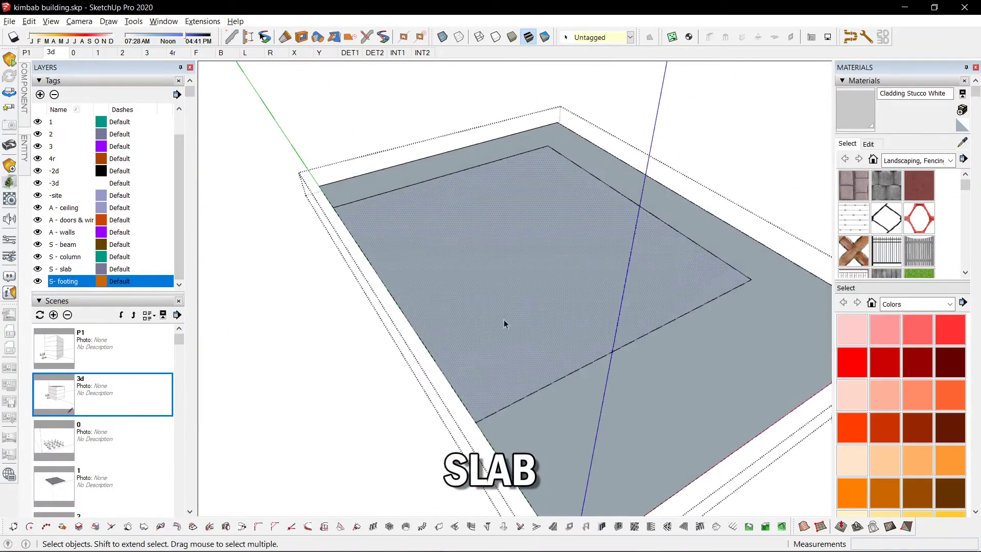
{"action": "scroll", "coordinate": [473, 324], "scroll_direction": "down", "scroll_amount": 3}
{"action": "scroll", "coordinate": [518, 294], "scroll_direction": "up", "scroll_amount": 1}
{"action": "key", "text": "p"}
{"action": "left_click", "coordinate": [477, 319]}
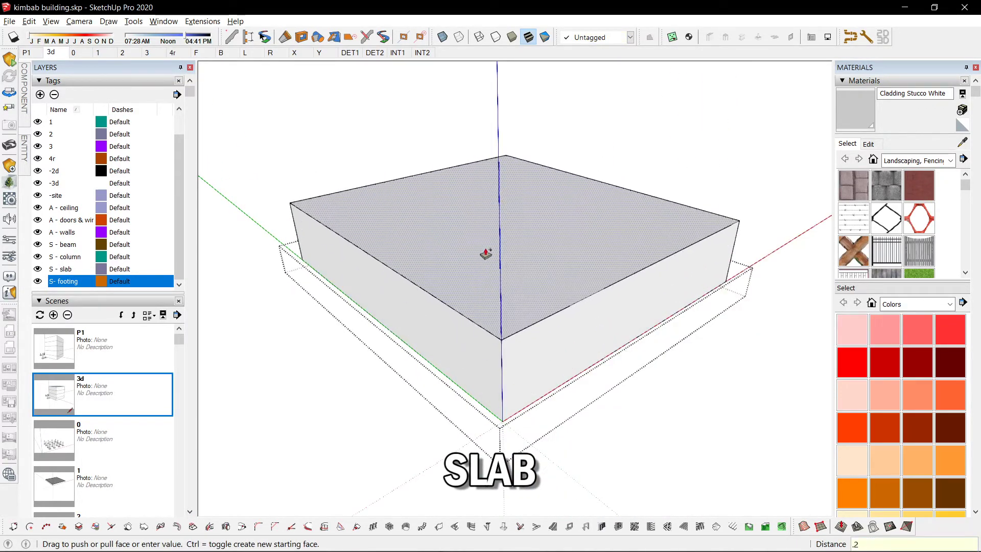
{"action": "key", "text": "Return"}
{"action": "key", "text": "space"}
{"action": "key", "text": "Escape"}
{"action": "key", "text": "Escape"}
Select the whole ground slab solid inside the lot group and assign it to the S - slab tag
{"action": "left_click", "coordinate": [526, 372]}
{"action": "middle_click_drag", "start_coordinate": [527, 372], "coordinate": [481, 416]}
{"action": "double_click", "coordinate": [548, 339]}
{"action": "left_click", "coordinate": [559, 273]}
{"action": "left_click", "coordinate": [609, 39]}
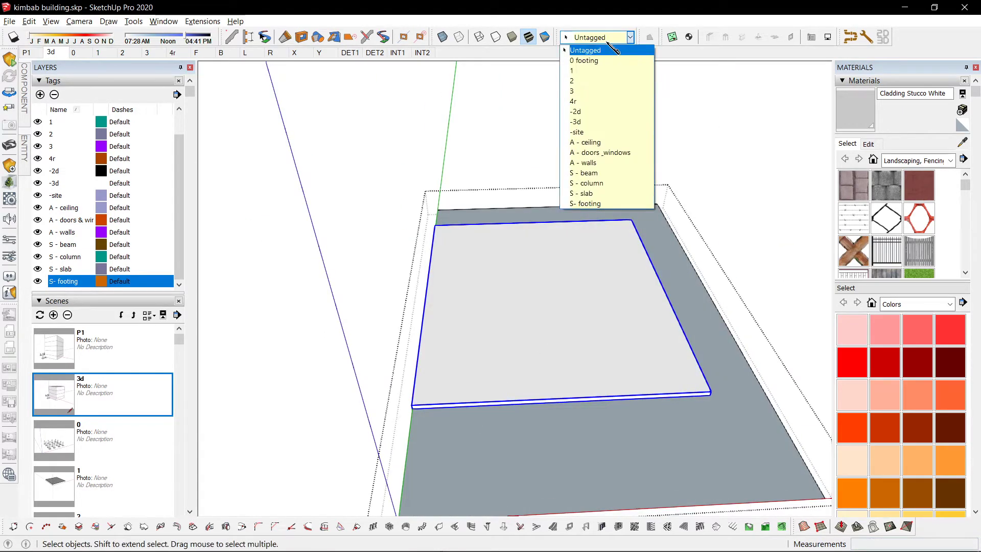
{"action": "left_click", "coordinate": [588, 194]}
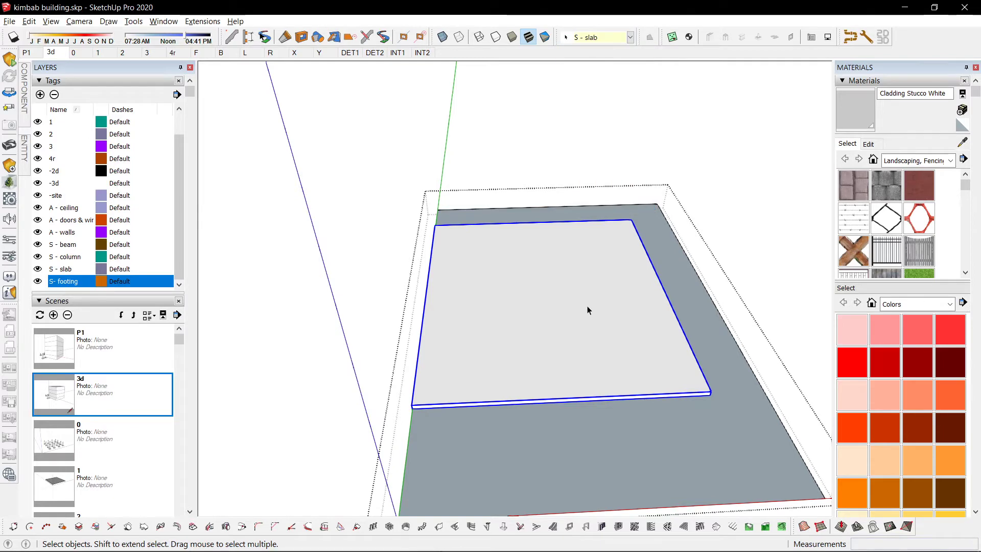
Copy the column standing above the middle footing to the slab corner along the green-axis edge
{"action": "scroll", "coordinate": [442, 358], "scroll_direction": "down", "scroll_amount": 5}
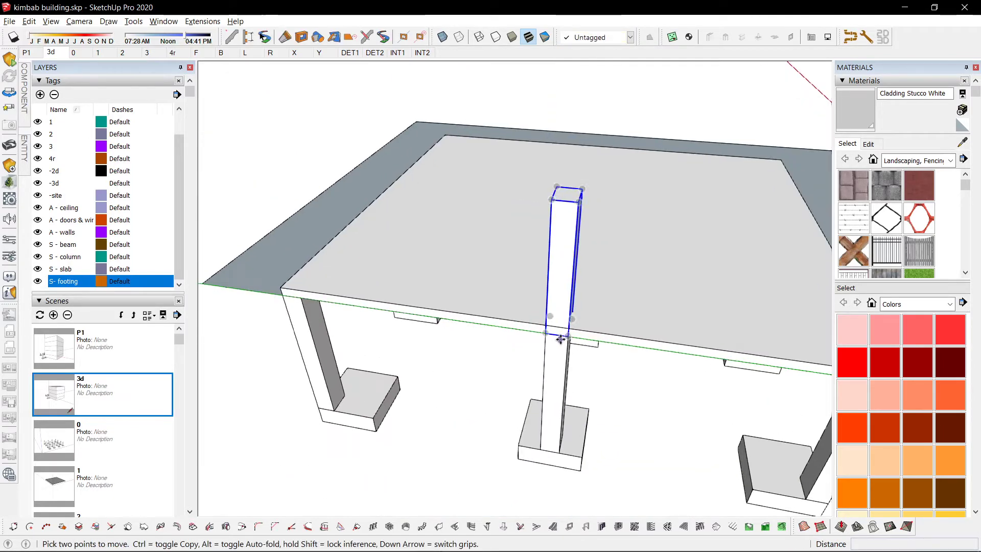
{"action": "left_click", "coordinate": [568, 337]}
{"action": "left_click", "coordinate": [302, 298]}
{"action": "key", "text": "space"}
{"action": "scroll", "coordinate": [307, 294], "scroll_direction": "down", "scroll_amount": 3}
{"action": "middle_click_drag", "start_coordinate": [629, 291], "coordinate": [473, 133]}
Copy the green-axis row of columns about 9.96 m across to the opposite edge of the slab
{"action": "left_click", "coordinate": [488, 174]}
{"action": "key", "text": "m"}
{"action": "middle_click_drag", "start_coordinate": [582, 251], "coordinate": [358, 276]}
{"action": "left_click", "coordinate": [371, 305]}
{"action": "key", "text": "ctrl"}
{"action": "scroll", "coordinate": [389, 299], "scroll_direction": "down", "scroll_amount": 3}
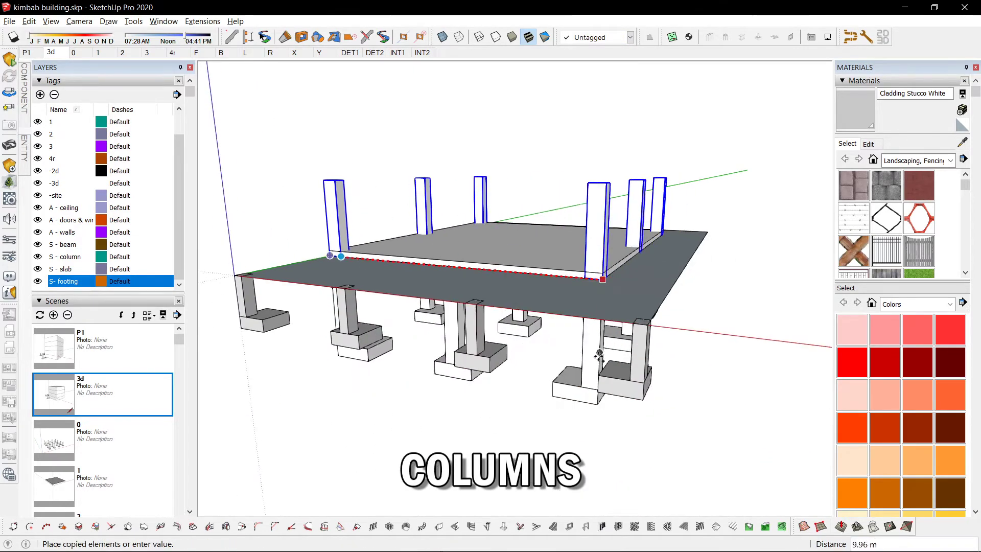
{"action": "left_click", "coordinate": [607, 277]}
{"action": "middle_click_drag", "start_coordinate": [607, 277], "coordinate": [694, 379]}
Copy the outer column row onto the middle footing line to complete the column grid on the slab
{"action": "key", "text": "space"}
{"action": "key", "text": "m"}
{"action": "scroll", "coordinate": [617, 299], "scroll_direction": "up", "scroll_amount": 3}
{"action": "left_click", "coordinate": [611, 287]}
{"action": "key", "text": "ctrl"}
{"action": "left_click", "coordinate": [544, 309]}
{"action": "key", "text": "space"}
{"action": "left_click", "coordinate": [598, 344]}
{"action": "middle_click_drag", "start_coordinate": [598, 344], "coordinate": [611, 291]}
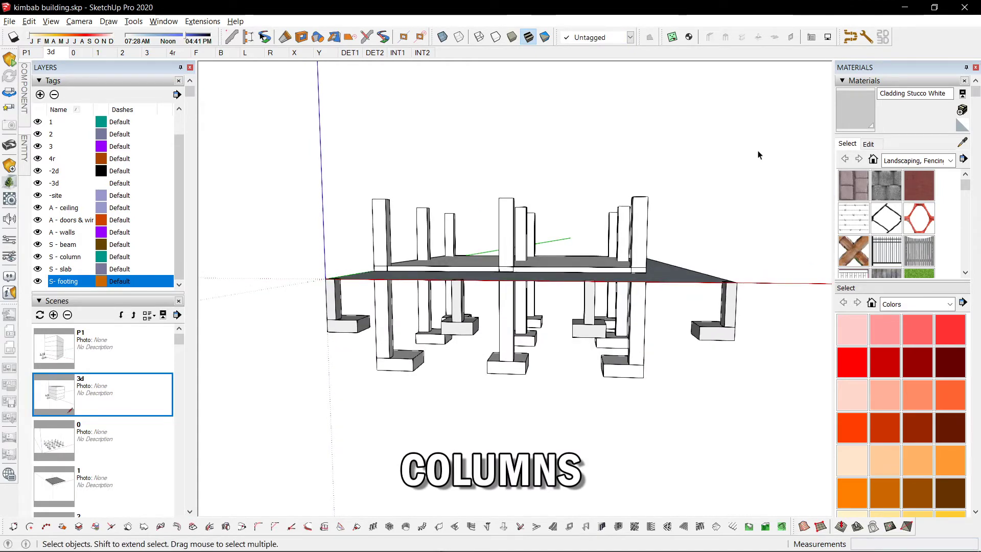
Cut all the ground-floor columns and paste them in place inside the group tagged 1
{"action": "left_click_drag", "start_coordinate": [759, 155], "coordinate": [329, 237]}
{"action": "middle_click_drag", "start_coordinate": [611, 245], "coordinate": [665, 327]}
{"action": "key", "text": "ctrl+x"}
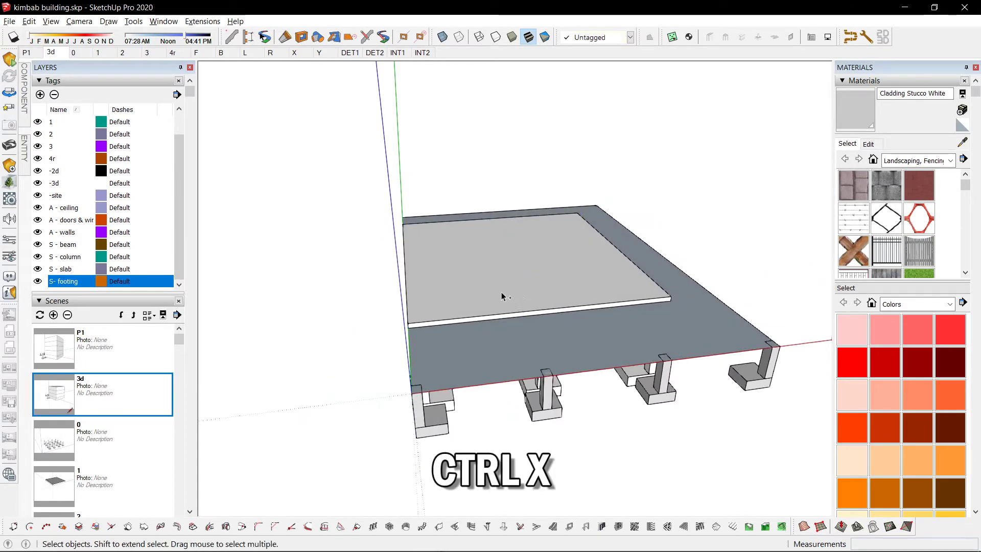
{"action": "key", "text": "ctrl+shift+v"}
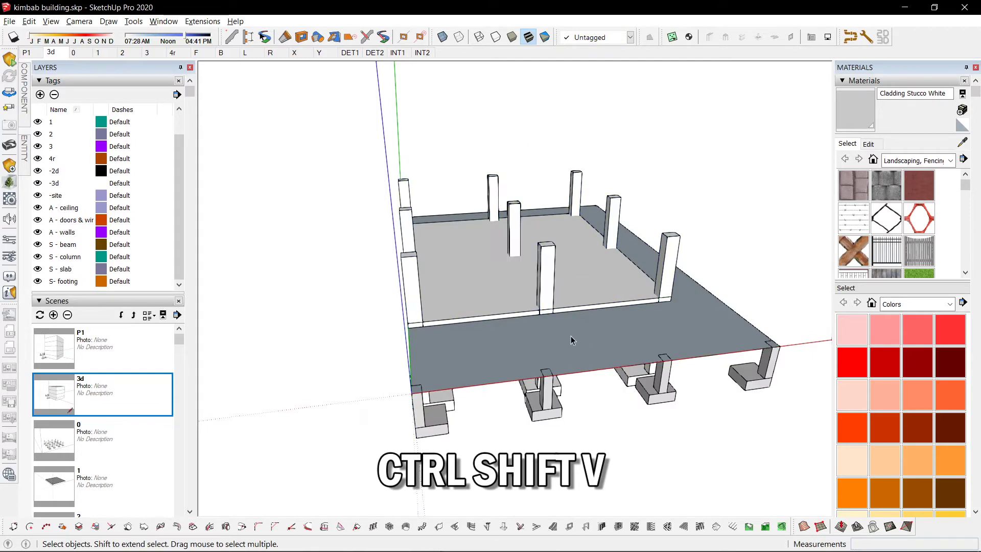
{"action": "left_click", "coordinate": [572, 336]}
{"action": "key", "text": "m"}
{"action": "scroll", "coordinate": [583, 348], "scroll_direction": "down", "scroll_amount": 2}
{"action": "left_click", "coordinate": [514, 296]}
{"action": "key", "text": "space"}
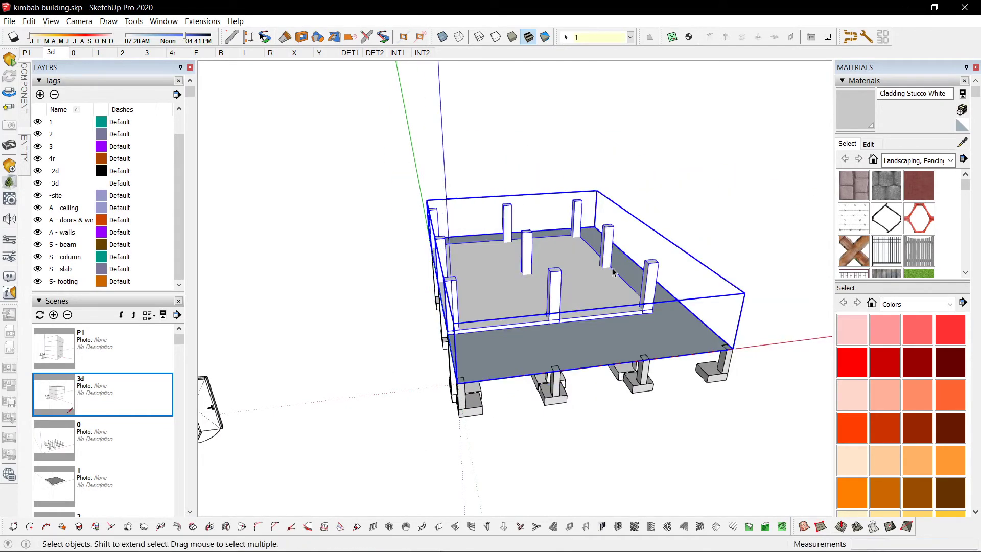
Copy the complete ground-floor group upward so its slab rests on top of the columns
{"action": "double_click", "coordinate": [568, 305]}
{"action": "middle_click_drag", "start_coordinate": [547, 266], "coordinate": [508, 290]}
{"action": "scroll", "coordinate": [508, 291], "scroll_direction": "up", "scroll_amount": 2}
{"action": "key", "text": "Escape"}
{"action": "left_click", "coordinate": [697, 351]}
{"action": "scroll", "coordinate": [683, 317], "scroll_direction": "up", "scroll_amount": 2}
{"action": "key", "text": "m"}
{"action": "key", "text": "ctrl"}
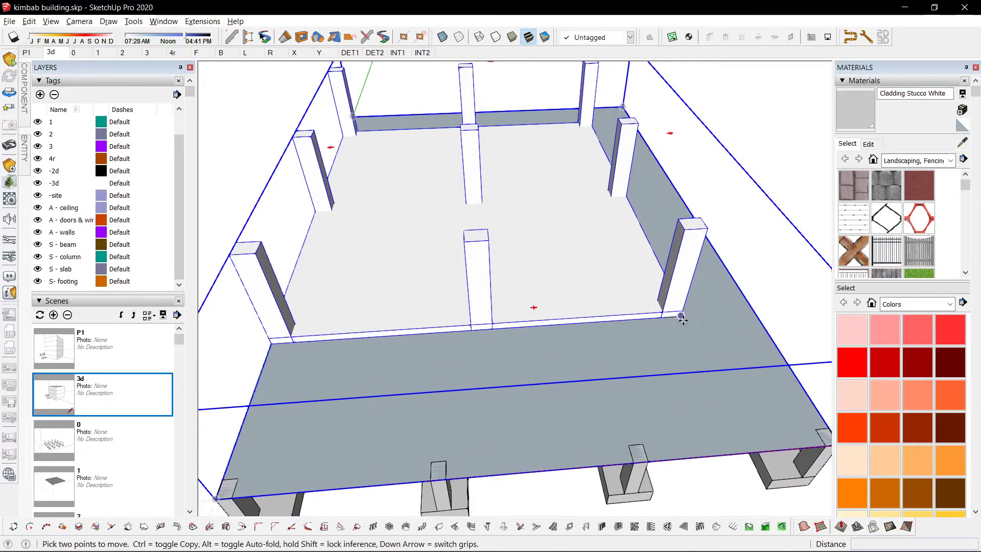
{"action": "left_click", "coordinate": [680, 315]}
{"action": "left_click", "coordinate": [707, 228]}
Assign the copied upper-storey group to tag 2
{"action": "key", "text": "space"}
{"action": "scroll", "coordinate": [581, 337], "scroll_direction": "down", "scroll_amount": 3}
{"action": "middle_click_drag", "start_coordinate": [580, 336], "coordinate": [578, 80]}
{"action": "left_click", "coordinate": [593, 36]}
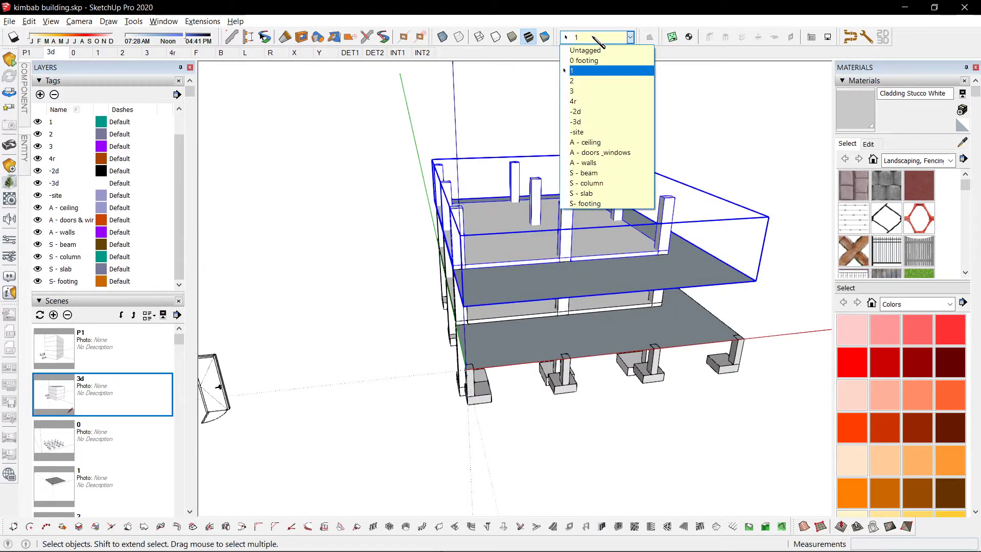
{"action": "left_click", "coordinate": [600, 81]}
Remove the surplus lot surface and its leftover edges around the slab inside the second-storey group
{"action": "scroll", "coordinate": [675, 304], "scroll_direction": "up", "scroll_amount": 5}
{"action": "double_click", "coordinate": [673, 266]}
{"action": "middle_click_drag", "start_coordinate": [543, 278], "coordinate": [688, 146]}
{"action": "key", "text": "Delete"}
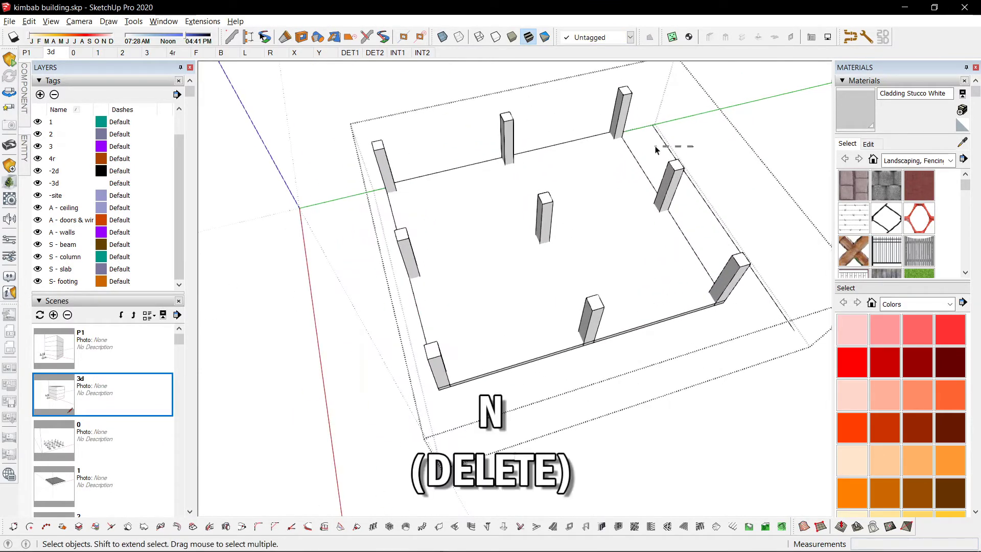
{"action": "scroll", "coordinate": [619, 154], "scroll_direction": "down", "scroll_amount": 3}
{"action": "middle_click_drag", "start_coordinate": [619, 154], "coordinate": [519, 289]}
{"action": "left_click", "coordinate": [455, 347]}
{"action": "scroll", "coordinate": [455, 337], "scroll_direction": "up", "scroll_amount": 3}
{"action": "middle_click_drag", "start_coordinate": [455, 337], "coordinate": [593, 335]}
{"action": "scroll", "coordinate": [558, 281], "scroll_direction": "up", "scroll_amount": 3}
Copy the second-storey group 3.00 m upward and repeat the copy with 2x
{"action": "left_click", "coordinate": [600, 258]}
{"action": "scroll", "coordinate": [678, 333], "scroll_direction": "down", "scroll_amount": 2}
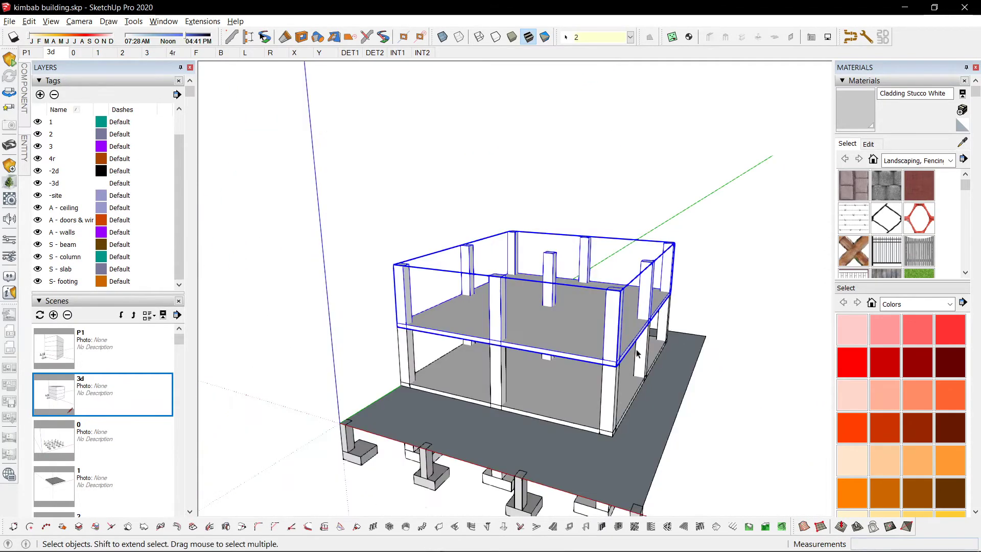
{"action": "key", "text": "m"}
{"action": "left_click", "coordinate": [617, 367], "text": "ctrl"}
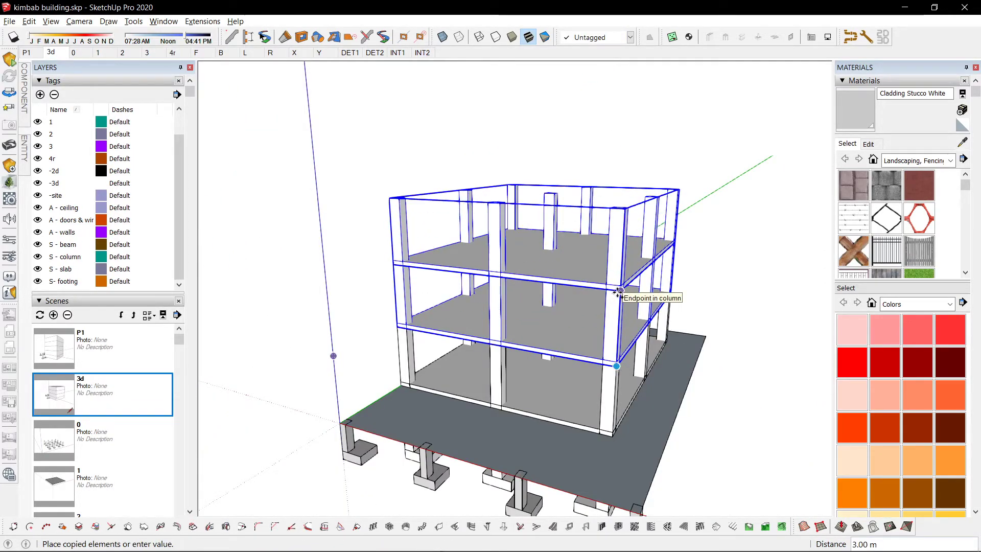
{"action": "left_click", "coordinate": [618, 292]}
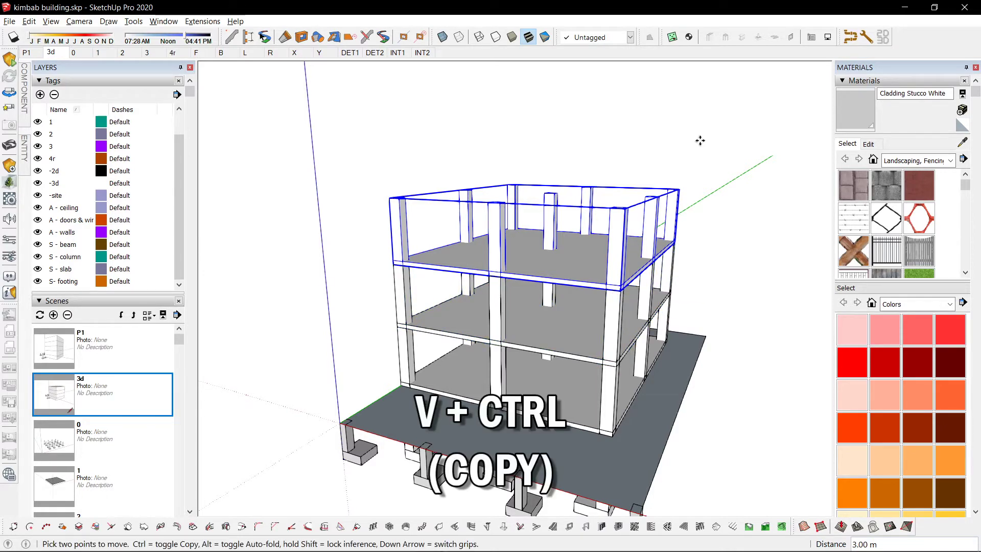
{"action": "type", "text": "2x"}
{"action": "key", "text": "Return"}
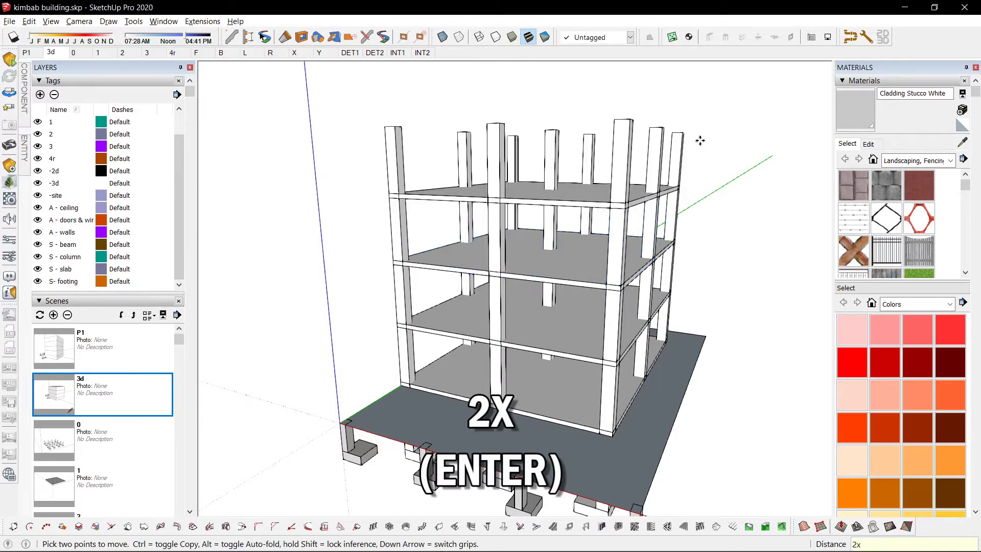
Assign the third-storey group to tag 3 and the topmost group to tag 4r
{"action": "key", "text": "space"}
{"action": "left_click", "coordinate": [612, 37]}
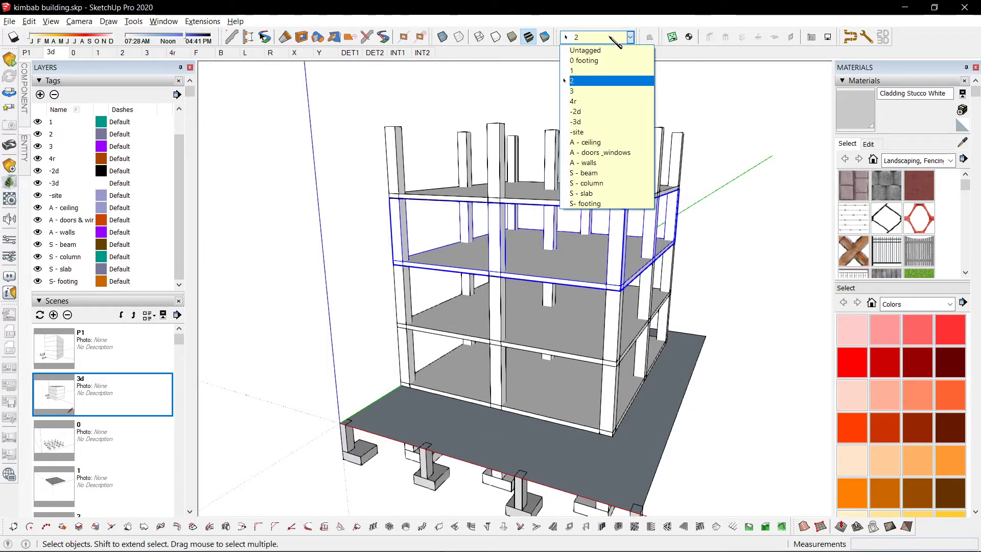
{"action": "left_click", "coordinate": [594, 92]}
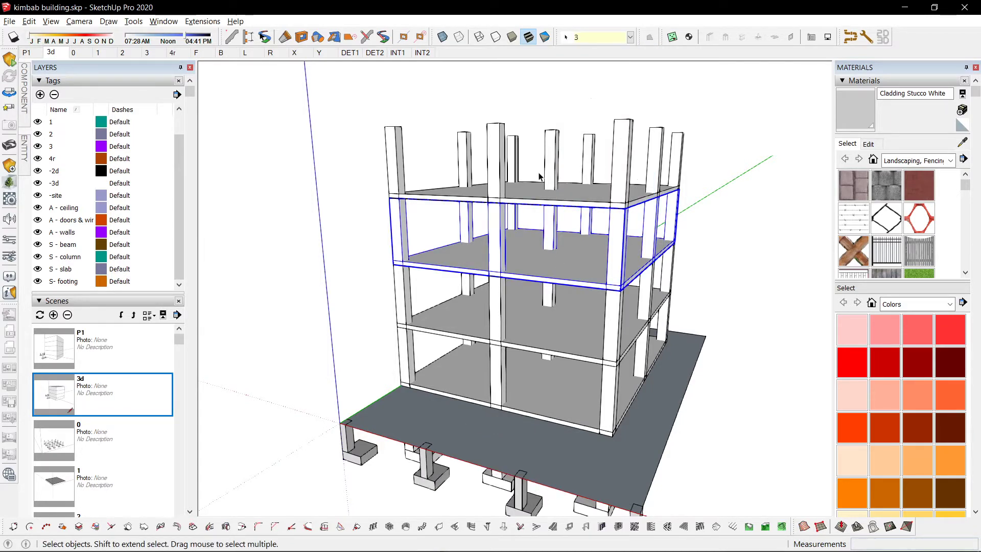
{"action": "left_click", "coordinate": [551, 147]}
{"action": "left_click", "coordinate": [612, 37]}
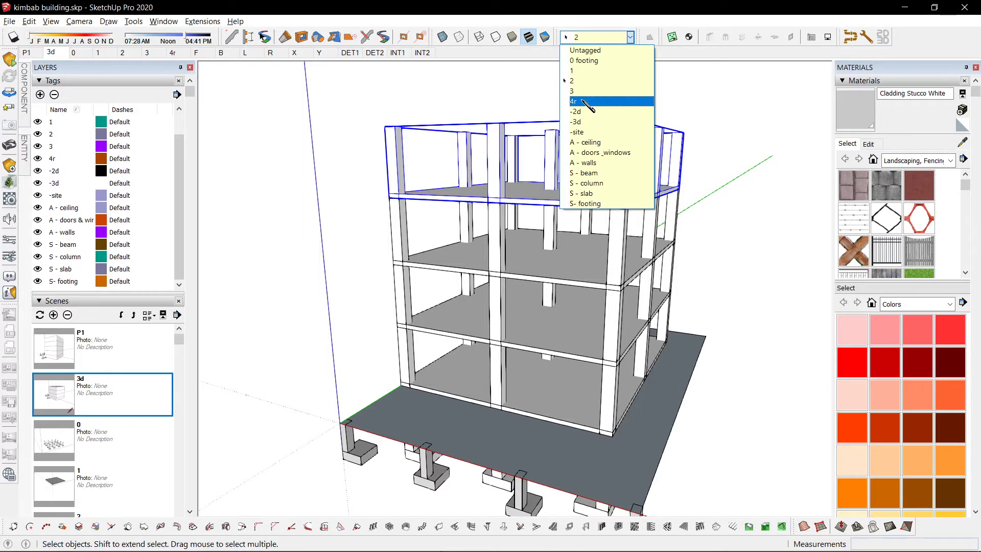
{"action": "left_click", "coordinate": [582, 101]}
Mark a reduced height on the roof-level columns and scale the selected front and side columns down to it
{"action": "middle_click_drag", "start_coordinate": [594, 191], "coordinate": [560, 189]}
{"action": "scroll", "coordinate": [582, 98], "scroll_direction": "up", "scroll_amount": 2}
{"action": "scroll", "coordinate": [583, 99], "scroll_direction": "down", "scroll_amount": 5}
{"action": "scroll", "coordinate": [556, 188], "scroll_direction": "up", "scroll_amount": 2}
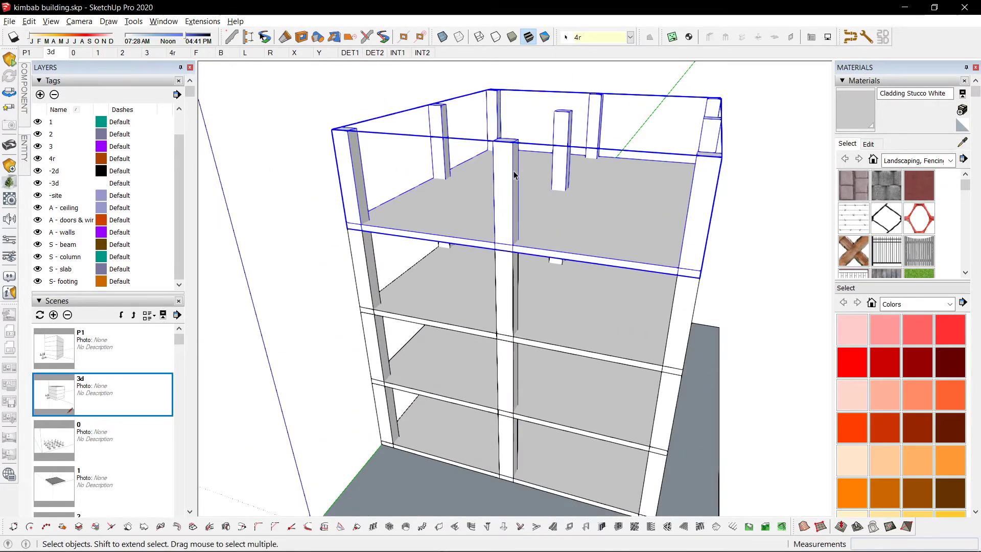
{"action": "double_click", "coordinate": [513, 172]}
{"action": "left_click", "coordinate": [426, 156], "text": "shift"}
{"action": "scroll", "coordinate": [512, 174], "scroll_direction": "up", "scroll_amount": 4}
{"action": "key", "text": "t"}
{"action": "left_click", "coordinate": [511, 322]}
{"action": "left_click", "coordinate": [515, 269]}
{"action": "key", "text": "s"}
{"action": "scroll", "coordinate": [509, 278], "scroll_direction": "up", "scroll_amount": 3}
{"action": "left_click", "coordinate": [510, 277]}
{"action": "key", "text": "space"}
{"action": "left_click", "coordinate": [450, 350]}
{"action": "scroll", "coordinate": [450, 350], "scroll_direction": "down", "scroll_amount": 7}
{"action": "middle_click_drag", "start_coordinate": [388, 312], "coordinate": [544, 300]}
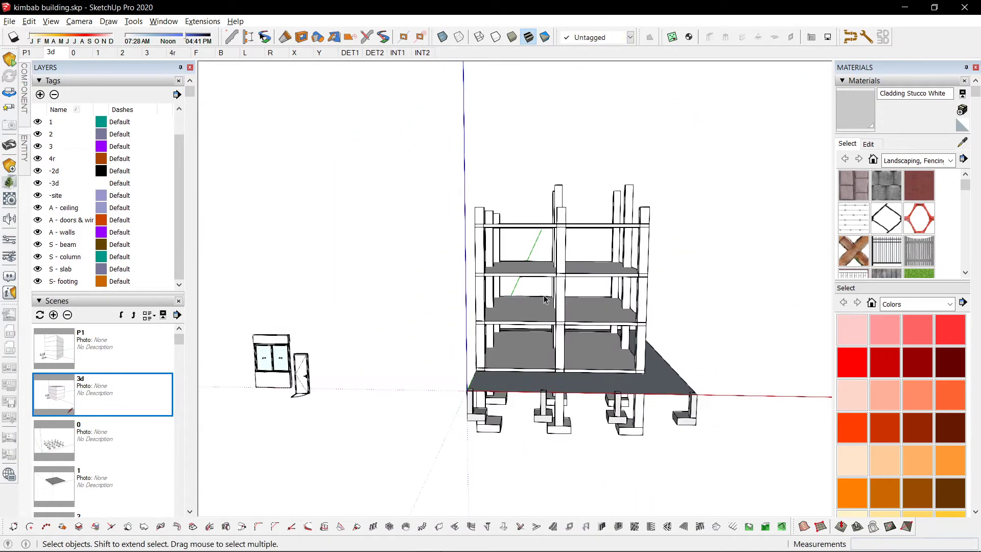
Examine the floor section cuts in scenes 1, 2, 3 and 4r to check each storey's visibility
{"action": "left_click", "coordinate": [98, 53]}
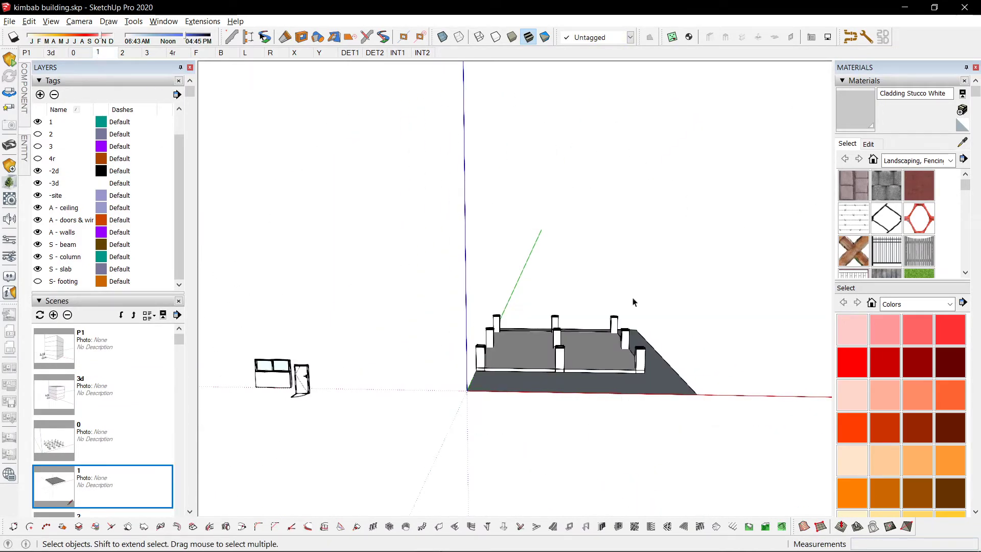
{"action": "middle_click_drag", "start_coordinate": [633, 302], "coordinate": [320, 443]}
{"action": "scroll", "coordinate": [642, 353], "scroll_direction": "up", "scroll_amount": 1}
{"action": "key", "text": "F2"}
{"action": "scroll", "coordinate": [703, 282], "scroll_direction": "up", "scroll_amount": 1}
{"action": "middle_click_drag", "start_coordinate": [704, 282], "coordinate": [596, 330], "text": "shift"}
{"action": "scroll", "coordinate": [585, 304], "scroll_direction": "up", "scroll_amount": 2}
{"action": "scroll", "coordinate": [617, 269], "scroll_direction": "down", "scroll_amount": 3}
{"action": "scroll", "coordinate": [596, 330], "scroll_direction": "up", "scroll_amount": 2}
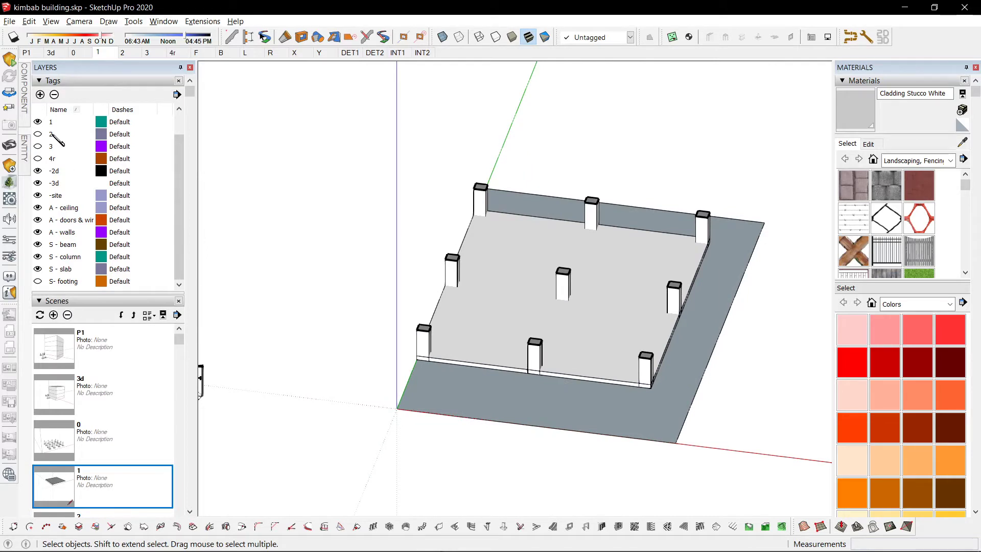
{"action": "left_click", "coordinate": [123, 52]}
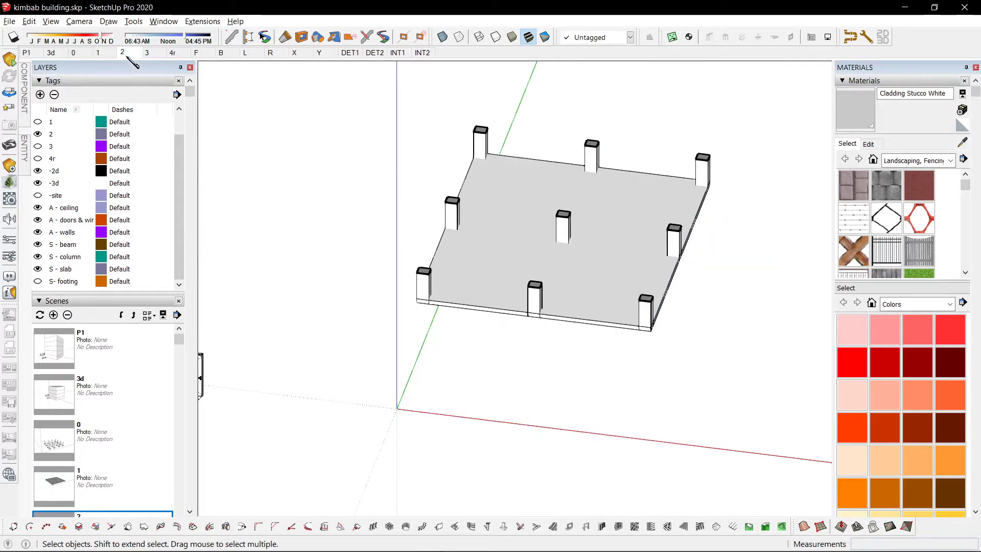
{"action": "left_click", "coordinate": [172, 52]}
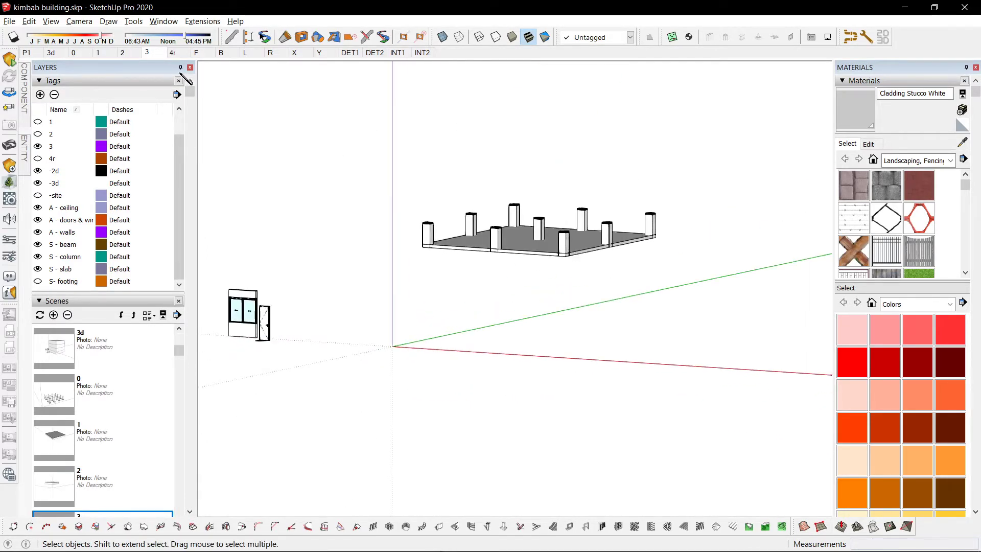
{"action": "middle_click_drag", "start_coordinate": [455, 165], "coordinate": [440, 358]}
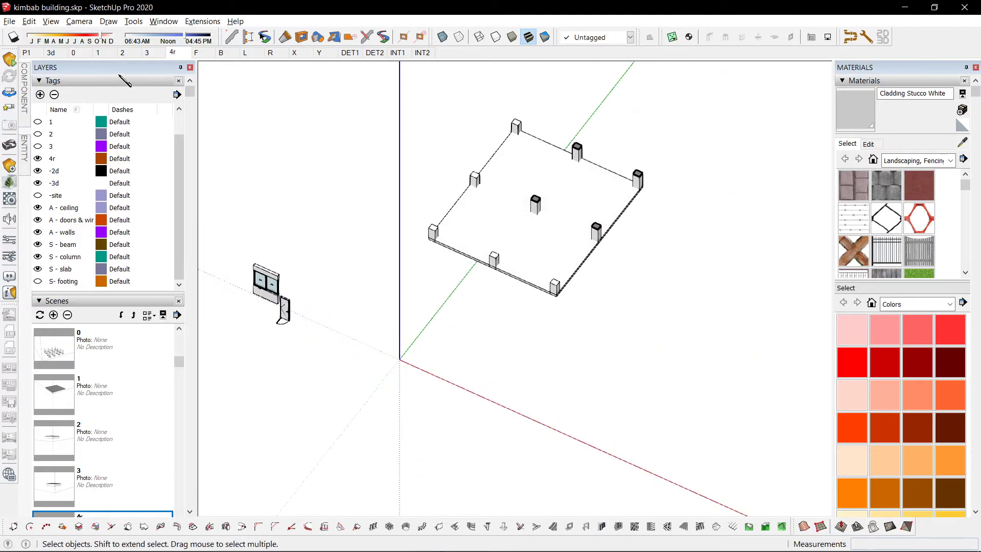
Show scene 1 with its section cut hidden and draw a rectangle over the slab between opposite corners
{"action": "left_click", "coordinate": [98, 54]}
{"action": "middle_click_drag", "start_coordinate": [502, 349], "coordinate": [532, 332]}
{"action": "scroll", "coordinate": [432, 332], "scroll_direction": "up", "scroll_amount": 6}
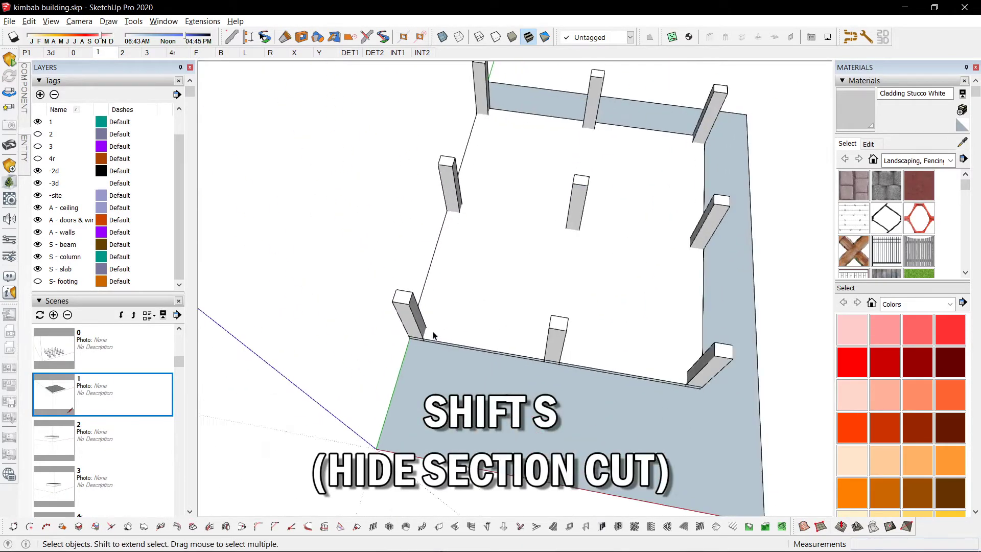
{"action": "middle_click_drag", "start_coordinate": [439, 228], "coordinate": [409, 279], "text": "shift"}
{"action": "key", "text": "r"}
{"action": "middle_click_drag", "start_coordinate": [376, 389], "coordinate": [587, 258]}
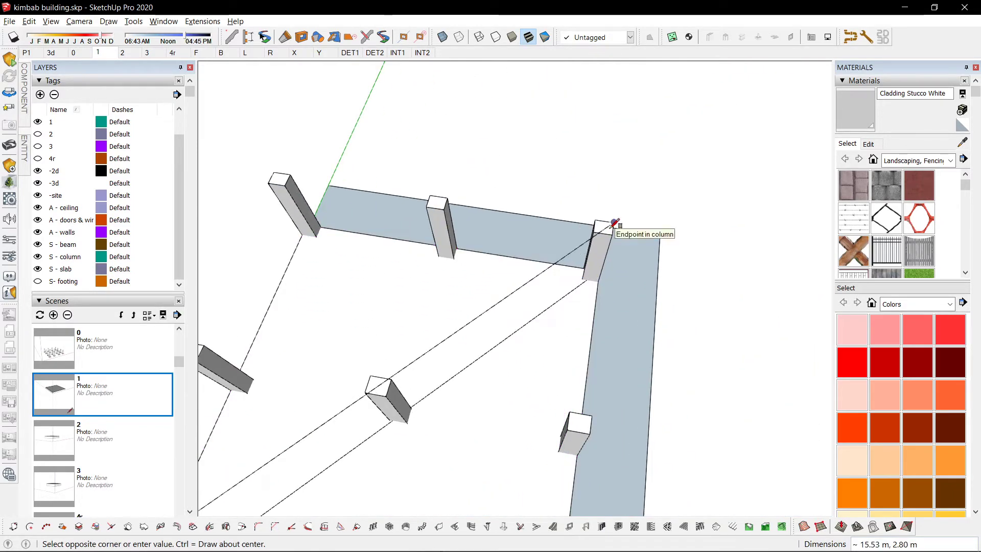
{"action": "key", "text": "Up"}
{"action": "scroll", "coordinate": [504, 340], "scroll_direction": "down", "scroll_amount": 2}
{"action": "left_click", "coordinate": [581, 263]}
{"action": "key", "text": "space"}
Offset the slab rectangle inward and extrude the resulting rim upward into perimeter walls
{"action": "middle_click_drag", "start_coordinate": [537, 327], "coordinate": [577, 291]}
{"action": "double_click", "coordinate": [555, 381]}
{"action": "key", "text": "f"}
{"action": "left_click", "coordinate": [400, 393]}
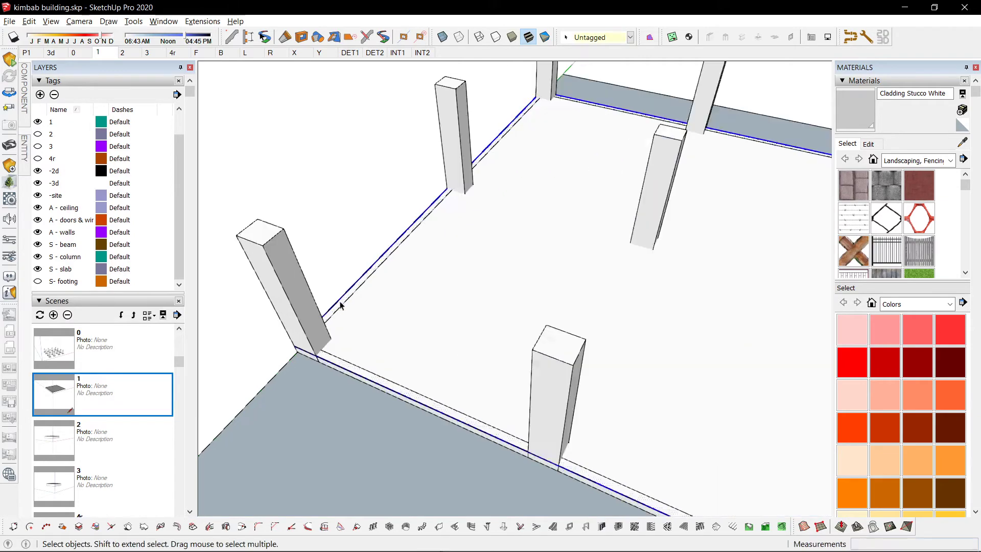
{"action": "key", "text": "p"}
{"action": "double_click", "coordinate": [344, 303]}
Group the perimeter walls and open the group briefly to check the enclosure
{"action": "key", "text": "space"}
{"action": "scroll", "coordinate": [339, 301], "scroll_direction": "down", "scroll_amount": 3}
{"action": "triple_click", "coordinate": [339, 301]}
{"action": "key", "text": "ctrl+g"}
{"action": "middle_click_drag", "start_coordinate": [339, 301], "coordinate": [526, 329]}
{"action": "double_click", "coordinate": [524, 301]}
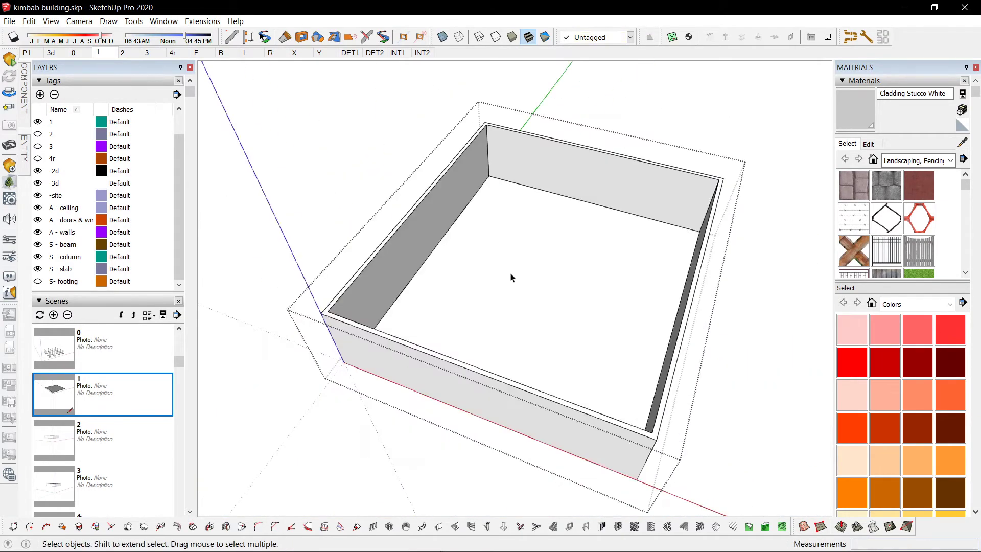
{"action": "key", "text": "Escape"}
Examine the perimeter walls up close, and against the slabs and columns in the 3d scene
{"action": "middle_click_drag", "start_coordinate": [515, 290], "coordinate": [568, 285]}
{"action": "scroll", "coordinate": [361, 292], "scroll_direction": "up", "scroll_amount": 5}
{"action": "key", "text": "t"}
{"action": "left_click", "coordinate": [370, 449]}
{"action": "key", "text": "space"}
{"action": "left_click", "coordinate": [51, 52]}
{"action": "middle_click_drag", "start_coordinate": [486, 329], "coordinate": [560, 261]}
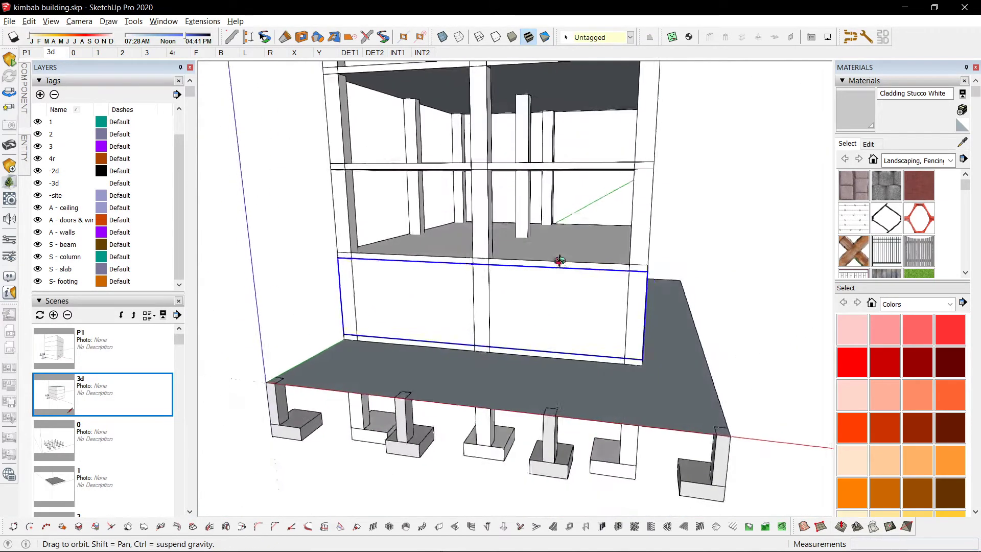
{"action": "scroll", "coordinate": [531, 317], "scroll_direction": "up", "scroll_amount": 2}
{"action": "scroll", "coordinate": [501, 322], "scroll_direction": "down", "scroll_amount": 1}
{"action": "middle_click_drag", "start_coordinate": [504, 315], "coordinate": [429, 318]}
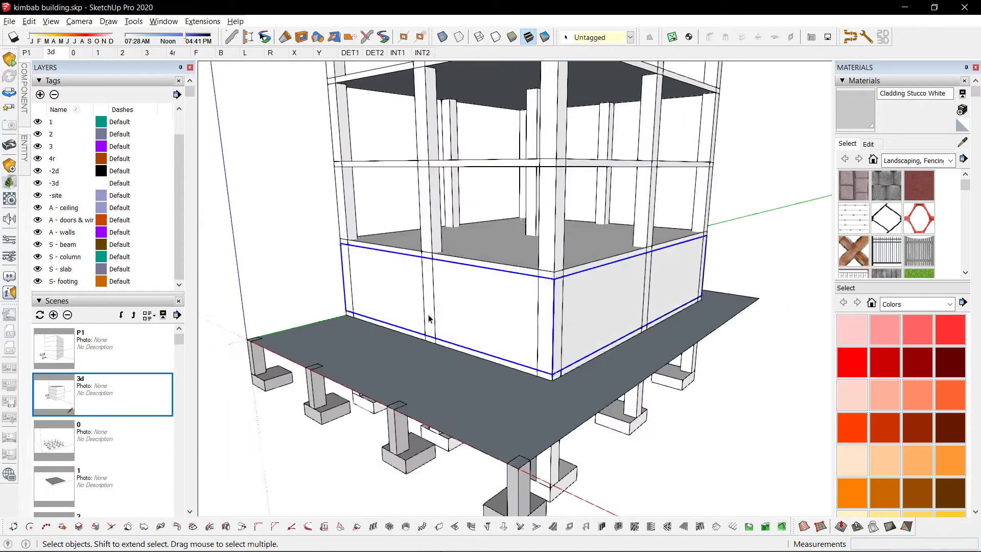
Cut the grouped perimeter walls out of the main model
{"action": "key", "text": "m"}
{"action": "left_click", "coordinate": [486, 296]}
{"action": "key", "text": "space"}
{"action": "scroll", "coordinate": [471, 278], "scroll_direction": "up", "scroll_amount": 1}
{"action": "key", "text": "ctrl+x"}
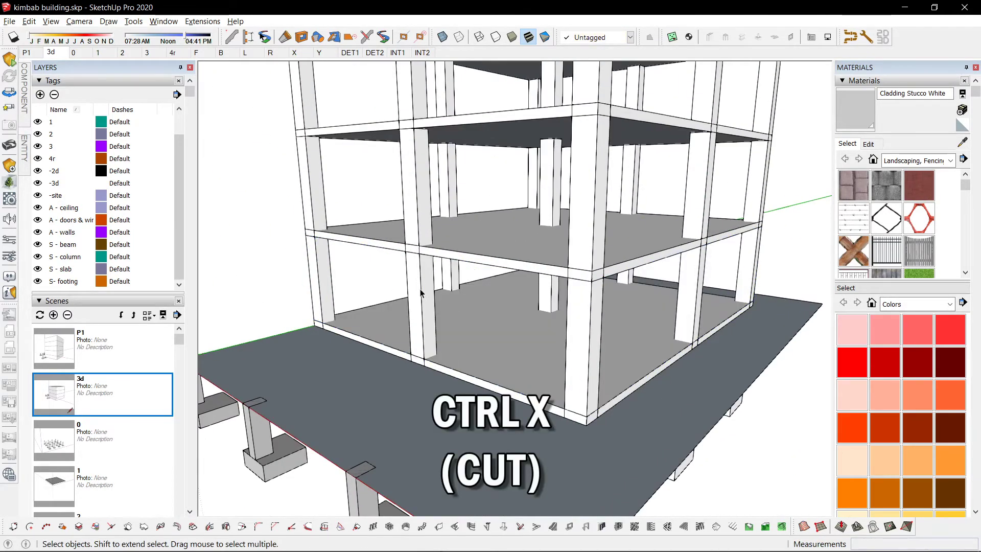
Paste the perimeter walls in place inside the storey's group and assign them the A - walls tag
{"action": "double_click", "coordinate": [421, 291]}
{"action": "scroll", "coordinate": [420, 294], "scroll_direction": "down", "scroll_amount": 3}
{"action": "middle_click_drag", "start_coordinate": [567, 320], "coordinate": [627, 352]}
{"action": "key", "text": "ctrl+shift+v"}
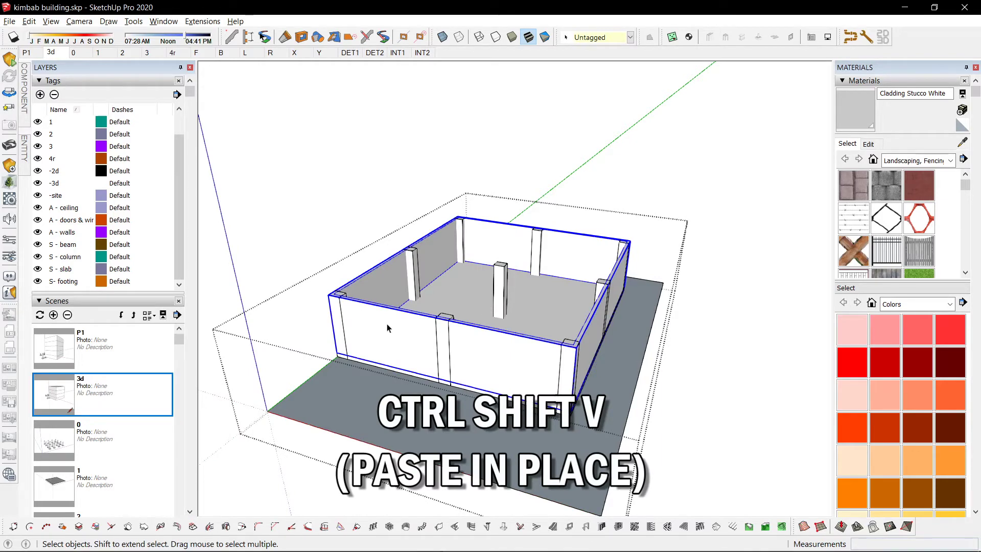
{"action": "left_click", "coordinate": [66, 49]}
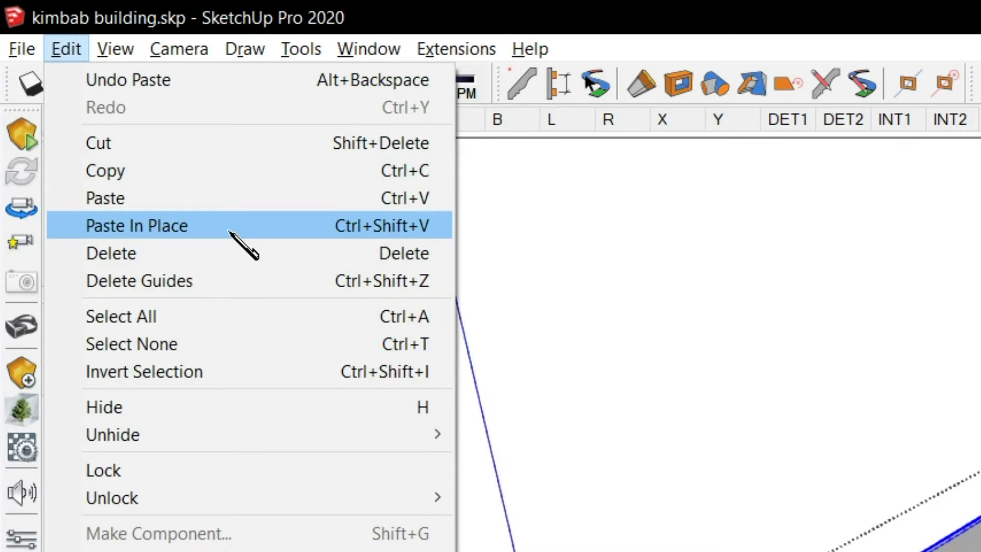
{"action": "left_click", "coordinate": [239, 225]}
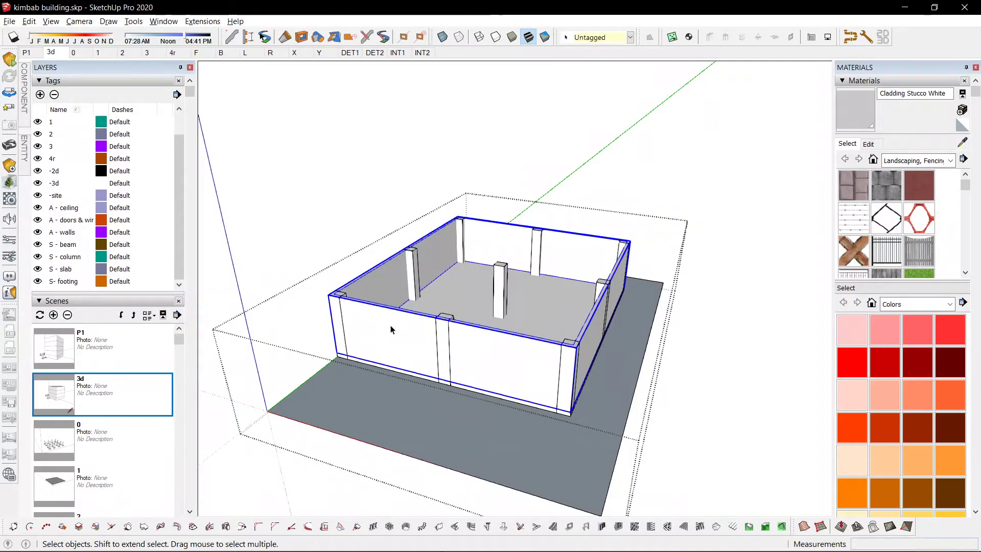
{"action": "left_click", "coordinate": [612, 38]}
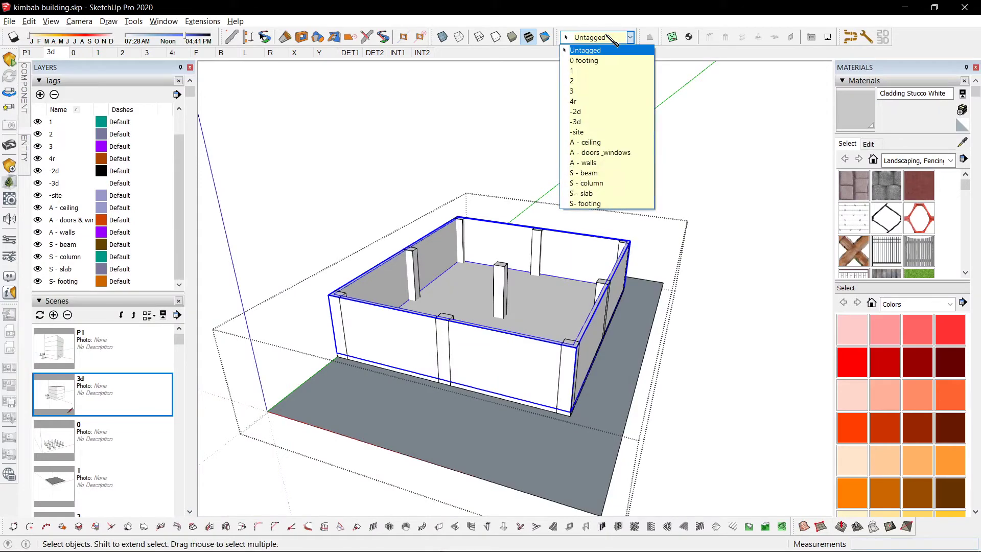
{"action": "left_click", "coordinate": [593, 163]}
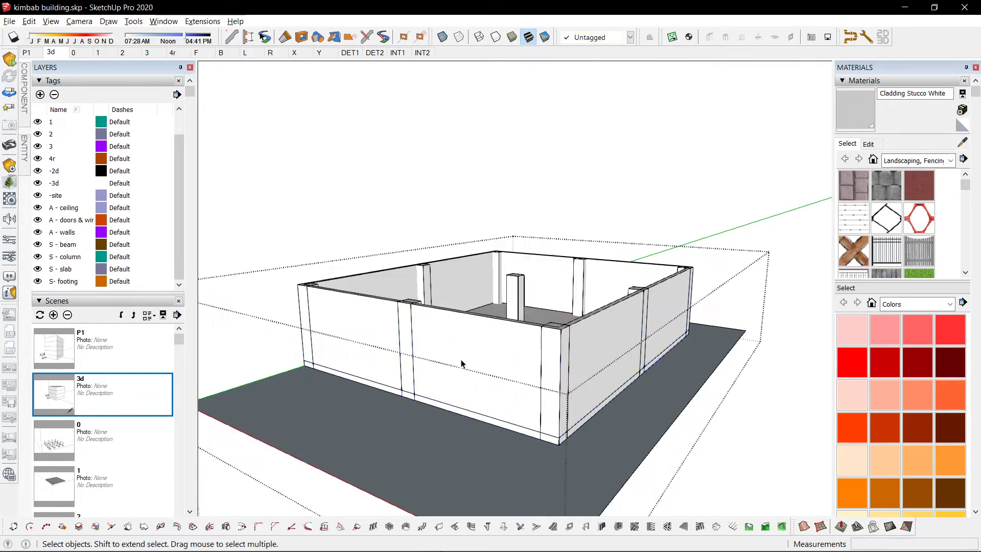
Copy the perimeter walls upward as a 2x array for the two storeys above
{"action": "key", "text": "m"}
{"action": "left_click", "coordinate": [558, 435]}
{"action": "key", "text": "ctrl"}
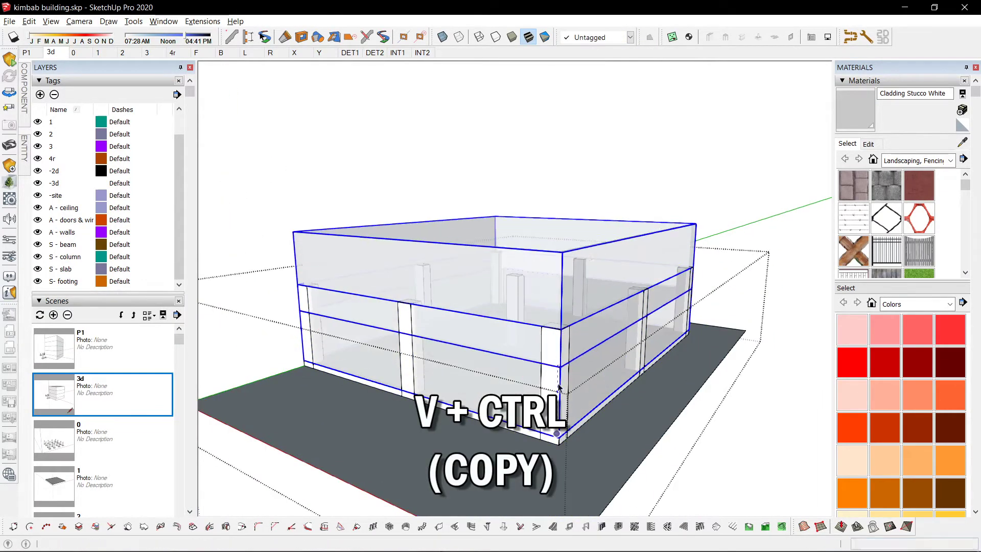
{"action": "type", "text": "2x"}
{"action": "key", "text": "Return"}
{"action": "key", "text": "space"}
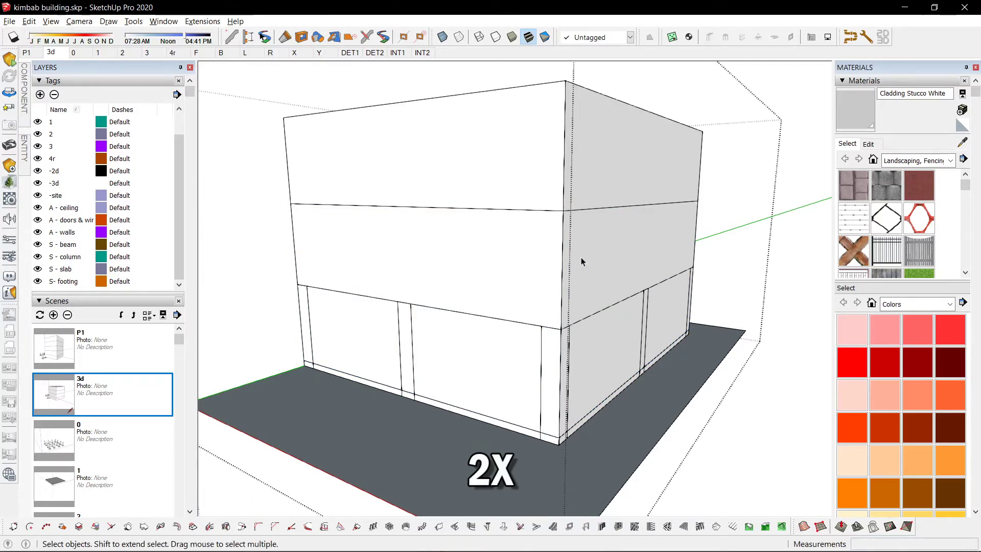
Cut the upper wall copies and paste them in place inside the next storey's group
{"action": "scroll", "coordinate": [642, 160], "scroll_direction": "down", "scroll_amount": 3}
{"action": "scroll", "coordinate": [376, 240], "scroll_direction": "up", "scroll_amount": 2}
{"action": "middle_click_drag", "start_coordinate": [376, 241], "coordinate": [447, 307]}
{"action": "key", "text": "ctrl+x"}
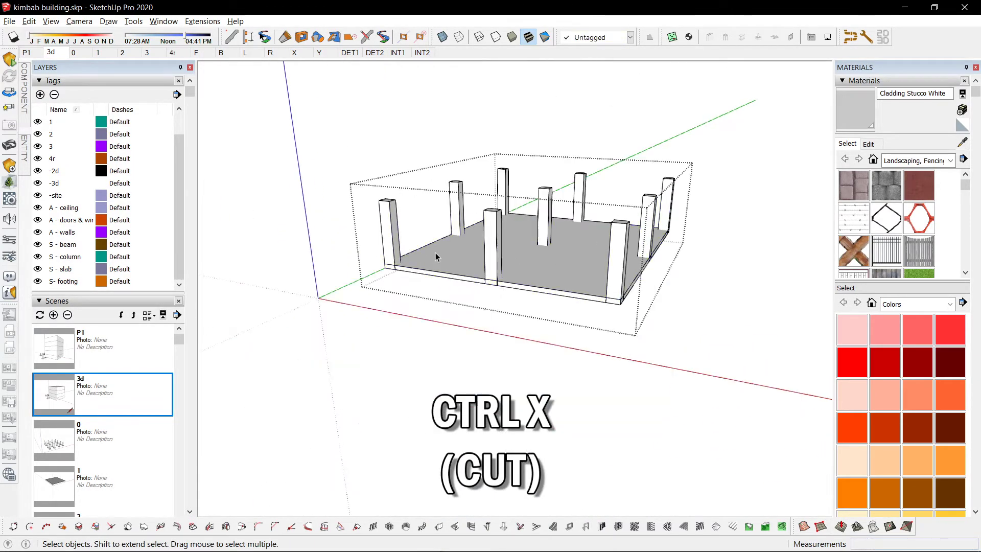
{"action": "middle_click_drag", "start_coordinate": [436, 253], "coordinate": [552, 204]}
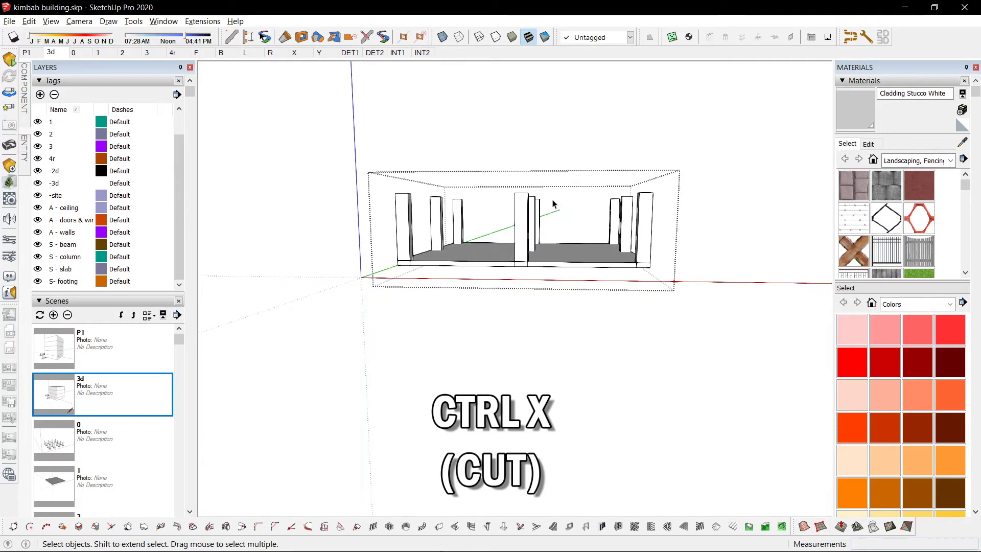
{"action": "scroll", "coordinate": [620, 201], "scroll_direction": "up", "scroll_amount": 2}
{"action": "key", "text": "ctrl+shift+v"}
Deselect the lower wall set of the pasted pair so only the upper copy stays selected
{"action": "middle_click_drag", "start_coordinate": [620, 202], "coordinate": [548, 314]}
{"action": "left_click_drag", "start_coordinate": [632, 296], "coordinate": [418, 375], "text": "ctrl+shift"}
{"action": "middle_click_drag", "start_coordinate": [532, 299], "coordinate": [553, 307]}
{"action": "scroll", "coordinate": [553, 306], "scroll_direction": "down", "scroll_amount": 1}
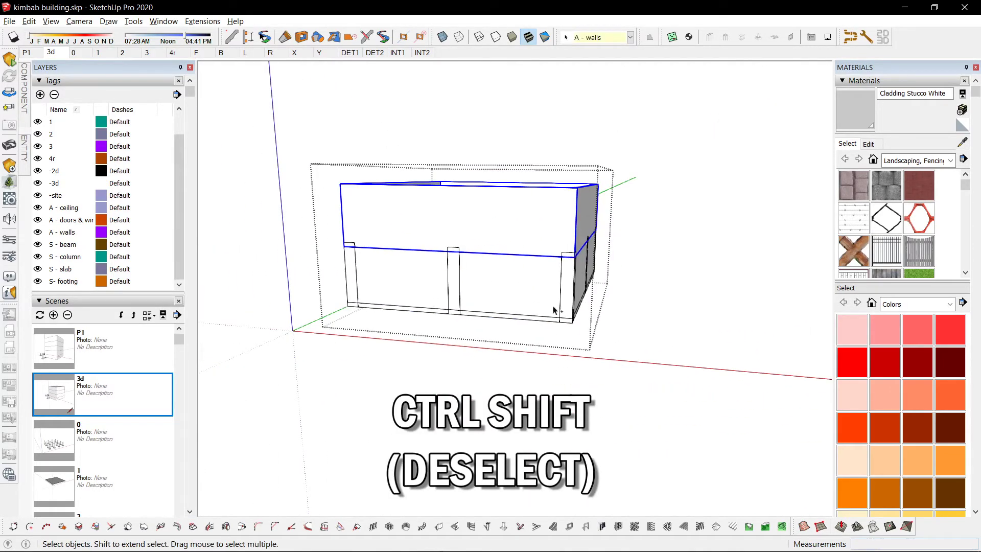
{"action": "left_click", "coordinate": [530, 213], "text": "ctrl+shift"}
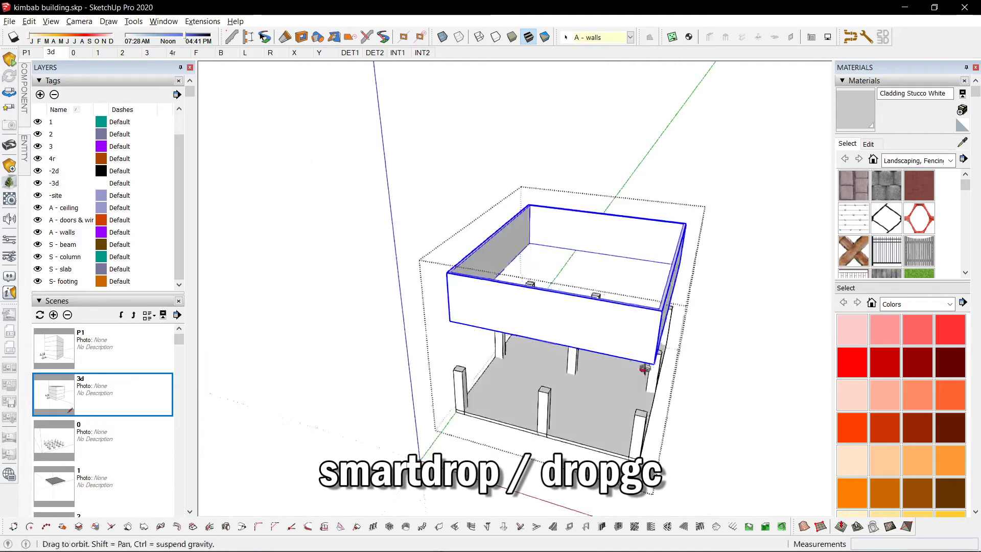
Drop the raised walls straight down onto the storey's slab with the smart drop command
{"action": "middle_click_drag", "start_coordinate": [601, 349], "coordinate": [459, 315]}
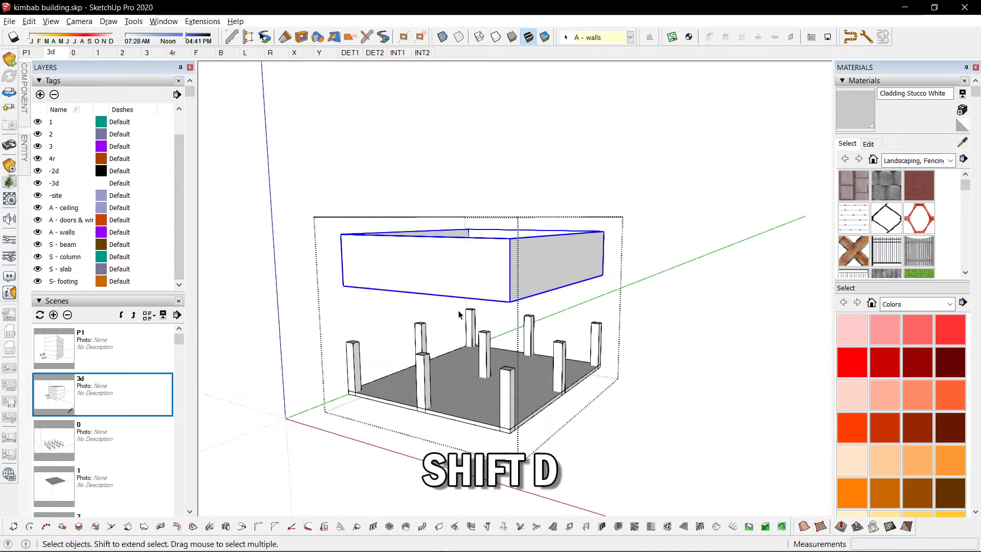
{"action": "key", "text": "shift+d"}
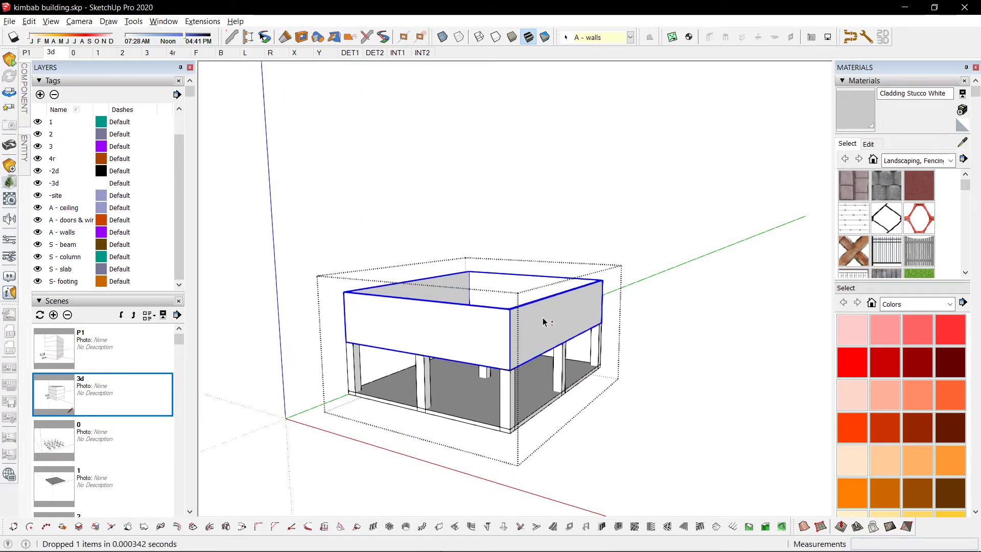
{"action": "scroll", "coordinate": [536, 430], "scroll_direction": "up", "scroll_amount": 6}
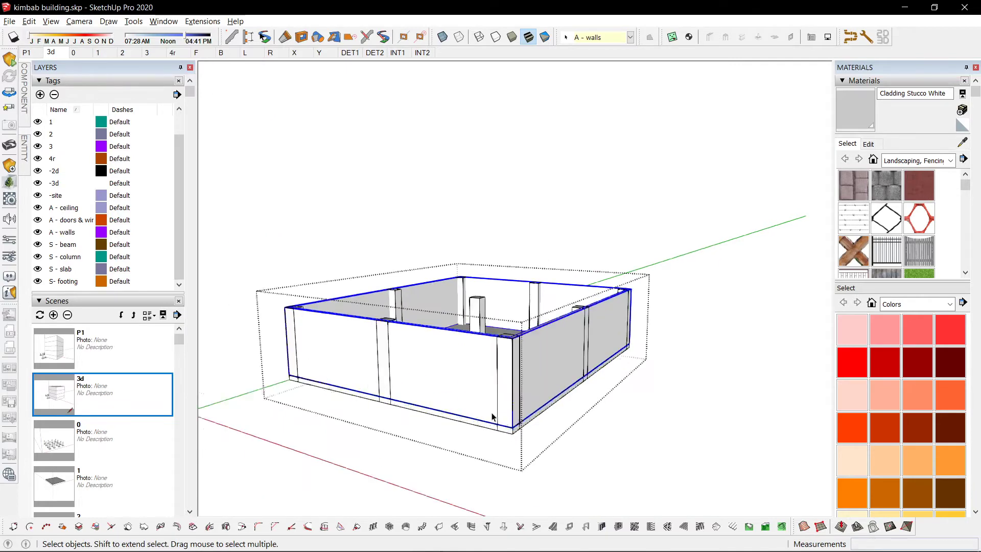
Open the storey's group, lift its walls above the columns and drop them down onto the slab
{"action": "key", "text": "Escape"}
{"action": "scroll", "coordinate": [534, 427], "scroll_direction": "down", "scroll_amount": 5}
{"action": "double_click", "coordinate": [480, 277]}
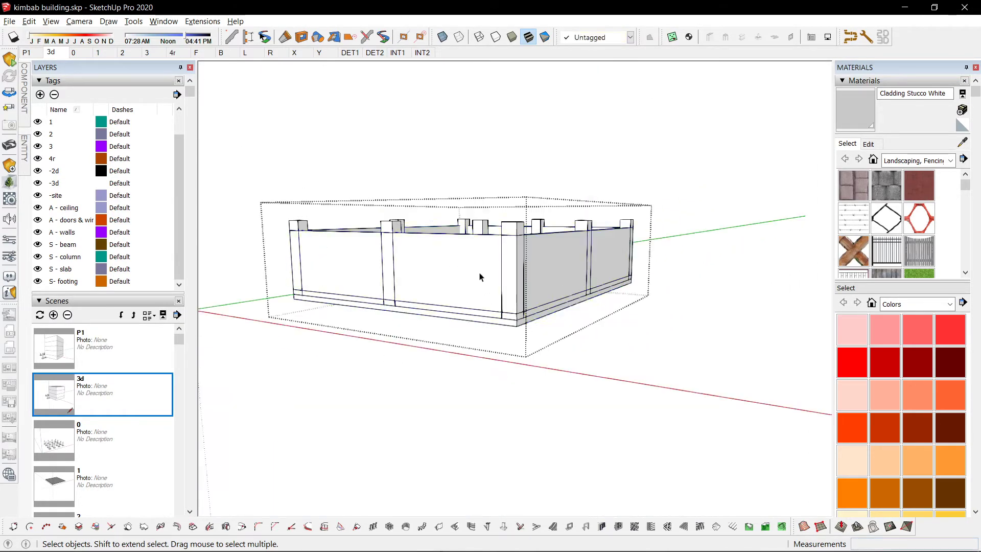
{"action": "scroll", "coordinate": [517, 325], "scroll_direction": "up", "scroll_amount": 1}
{"action": "key", "text": "m"}
{"action": "left_click", "coordinate": [517, 326]}
{"action": "left_click", "coordinate": [519, 154]}
{"action": "key", "text": "space"}
{"action": "key", "text": "shift+d"}
{"action": "key", "text": "shift+d"}
{"action": "key", "text": "shift+d"}
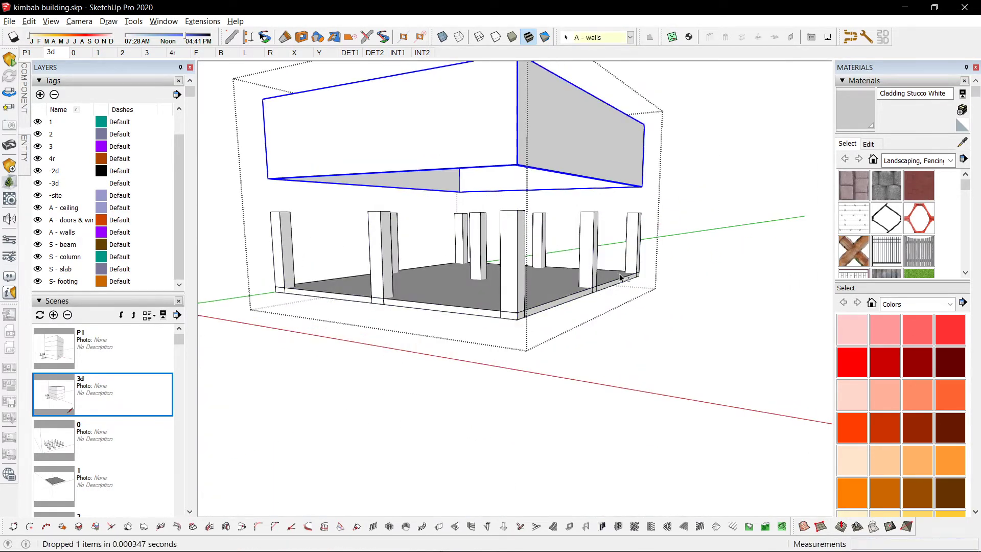
{"action": "key", "text": "shift+d"}
{"action": "key", "text": "space"}
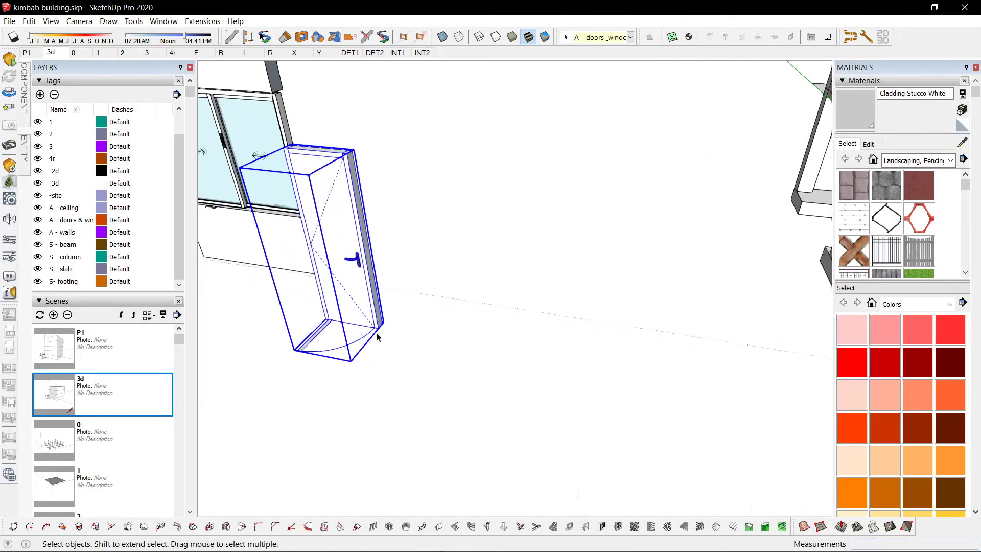
Move the door component against the ground-storey wall near the building's corner
{"action": "key", "text": "m"}
{"action": "left_click", "coordinate": [381, 329]}
{"action": "scroll", "coordinate": [445, 360], "scroll_direction": "down", "scroll_amount": 5}
{"action": "middle_click_drag", "start_coordinate": [703, 335], "coordinate": [174, 301], "text": "shift"}
{"action": "scroll", "coordinate": [570, 302], "scroll_direction": "up", "scroll_amount": 4}
{"action": "left_click", "coordinate": [613, 320]}
{"action": "key", "text": "space"}
{"action": "middle_click_drag", "start_coordinate": [613, 320], "coordinate": [473, 370]}
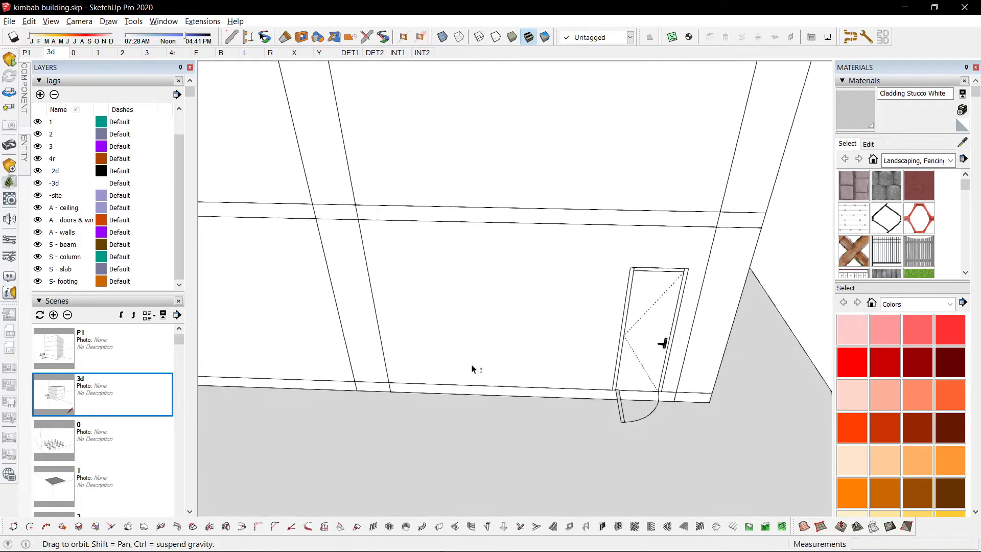
Dimension the door's width across the top of its frame
{"action": "scroll", "coordinate": [626, 348], "scroll_direction": "up", "scroll_amount": 3}
{"action": "middle_click_drag", "start_coordinate": [670, 324], "coordinate": [580, 354], "text": "shift"}
{"action": "key", "text": "d"}
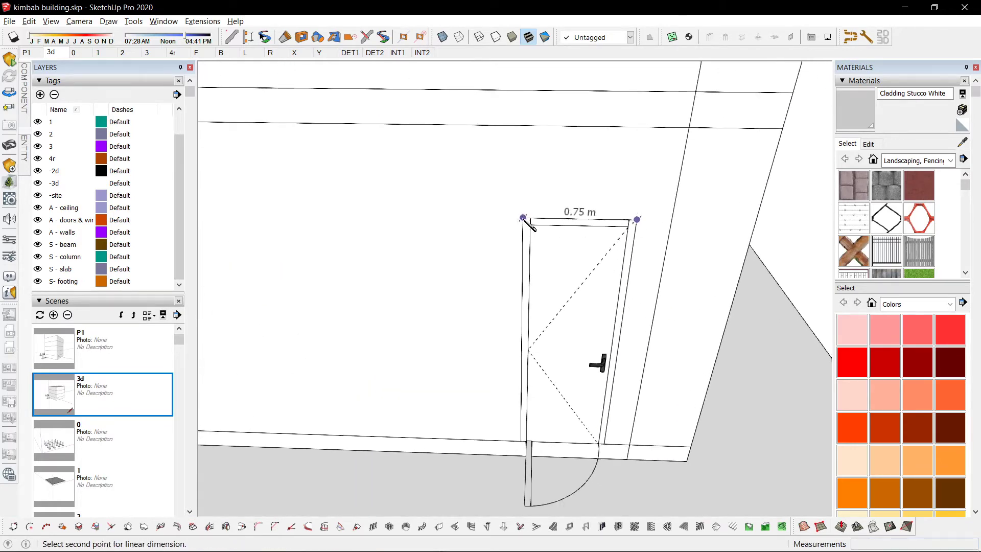
{"action": "key", "text": "space"}
{"action": "scroll", "coordinate": [524, 317], "scroll_direction": "down", "scroll_amount": 4}
{"action": "scroll", "coordinate": [427, 321], "scroll_direction": "up", "scroll_amount": 3}
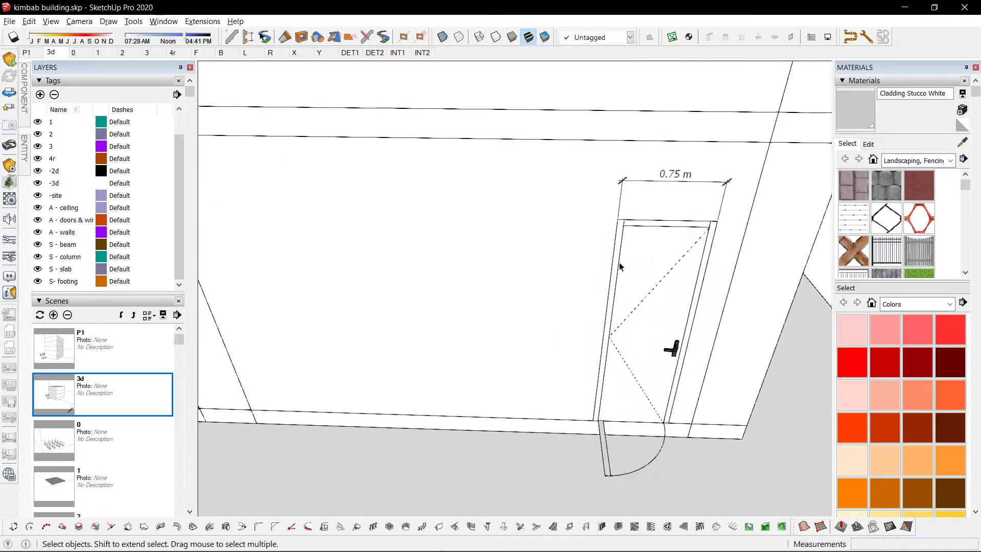
Scale the door along the red axis to a width of 1.00 m
{"action": "left_click", "coordinate": [625, 289]}
{"action": "scroll", "coordinate": [626, 291], "scroll_direction": "down", "scroll_amount": 1}
{"action": "scroll", "coordinate": [629, 276], "scroll_direction": "up", "scroll_amount": 1}
{"action": "key", "text": "x"}
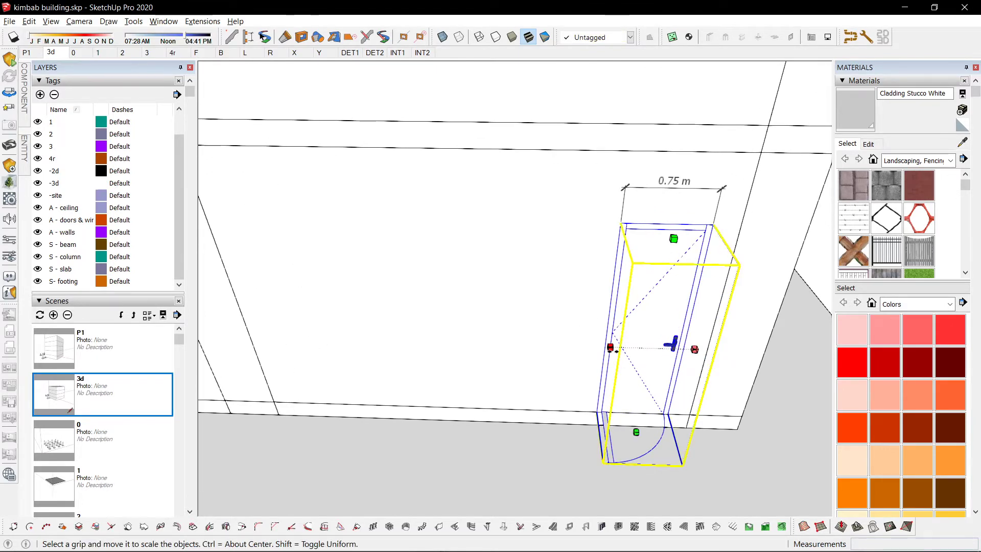
{"action": "left_click", "coordinate": [610, 347]}
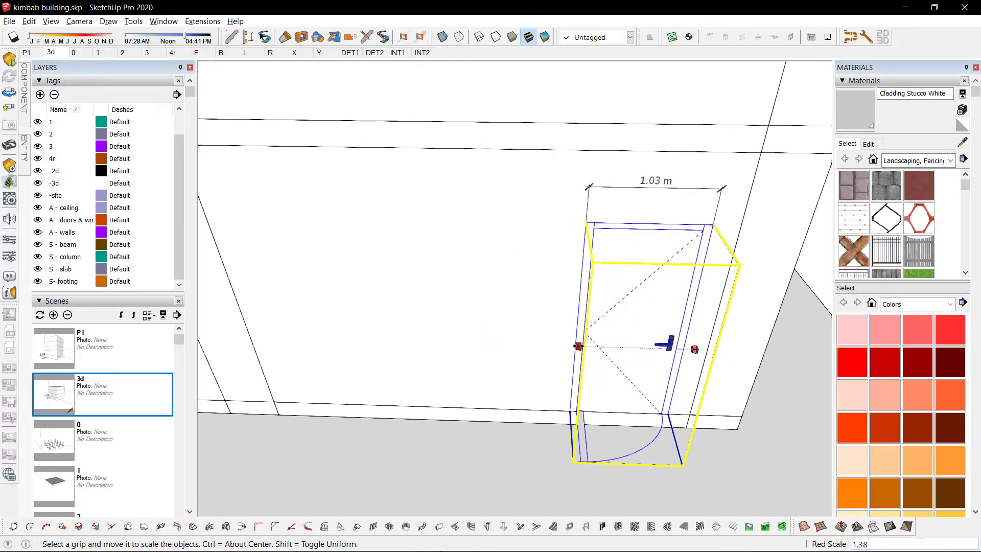
{"action": "left_click", "coordinate": [582, 346]}
{"action": "key", "text": "space"}
{"action": "scroll", "coordinate": [639, 266], "scroll_direction": "up", "scroll_amount": 5}
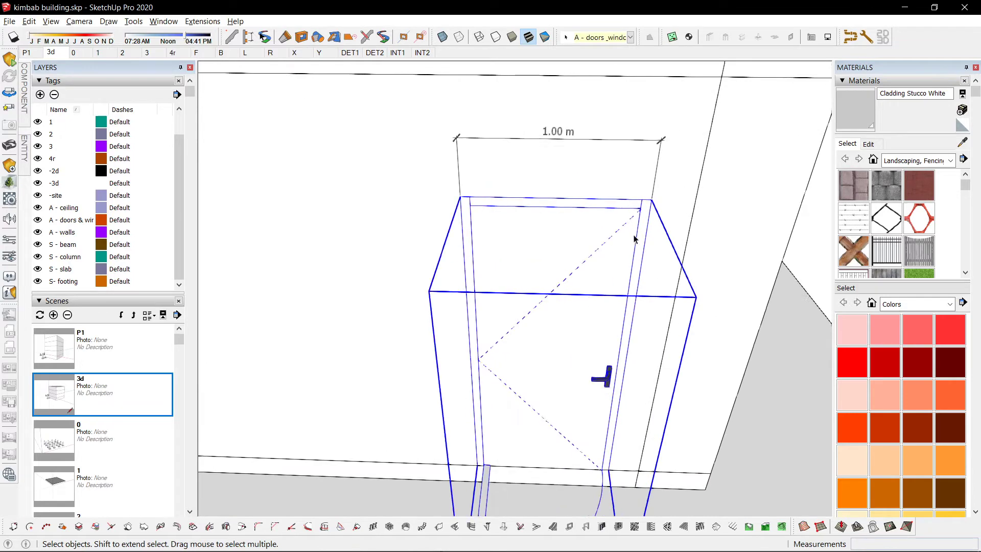
Undo and redo the door's width scaling to compare its frame
{"action": "key", "text": "ctrl+z"}
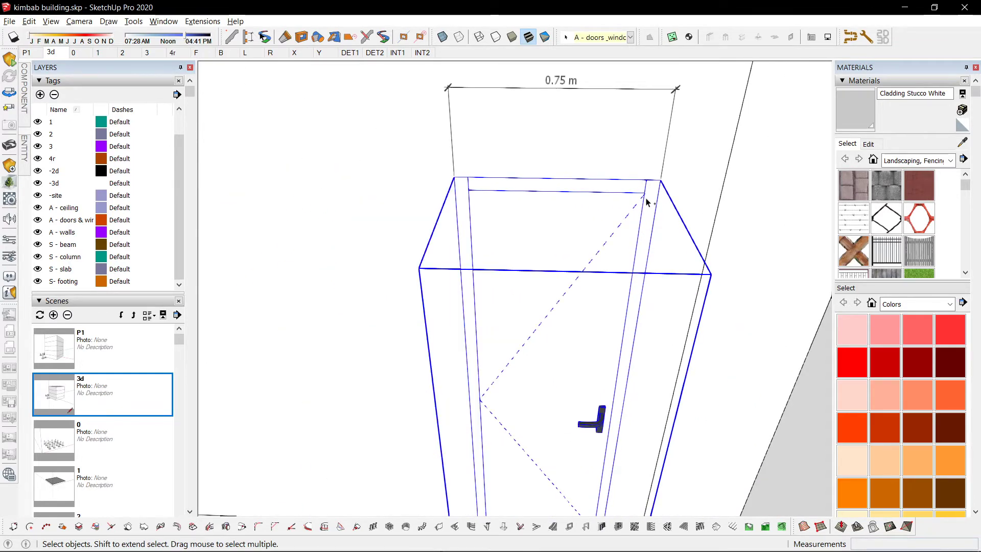
{"action": "key", "text": "ctrl+y"}
{"action": "scroll", "coordinate": [647, 202], "scroll_direction": "down", "scroll_amount": 3}
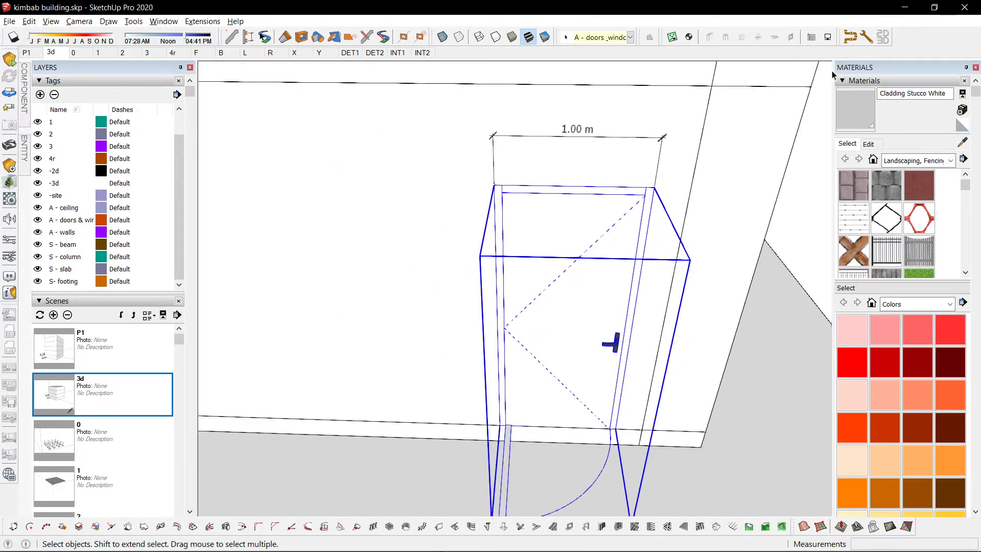
Display the Dynamic Components toolbar and place it over the drawing area beside the door
{"action": "right_click", "coordinate": [821, 40]}
{"action": "left_click", "coordinate": [852, 148]}
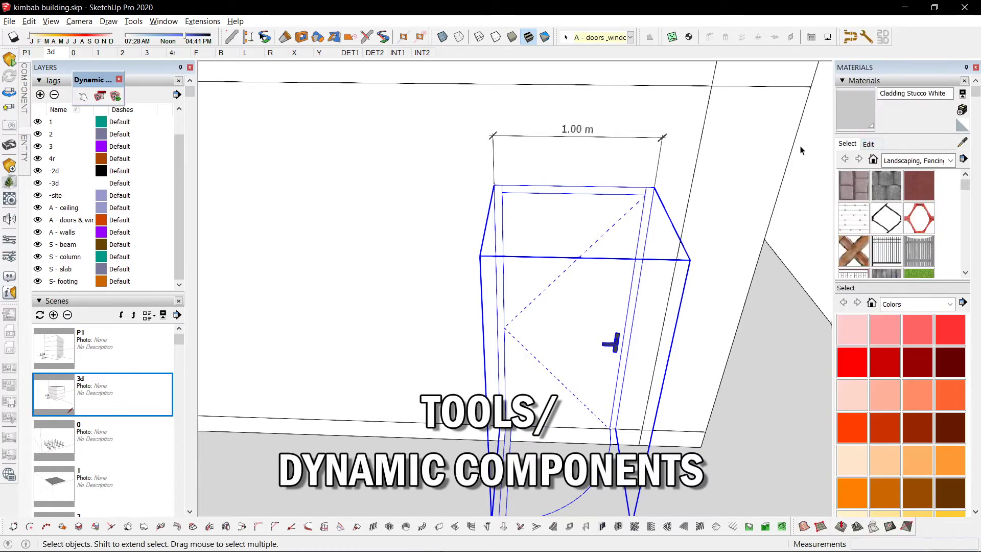
{"action": "left_click_drag", "start_coordinate": [131, 84], "coordinate": [784, 179]}
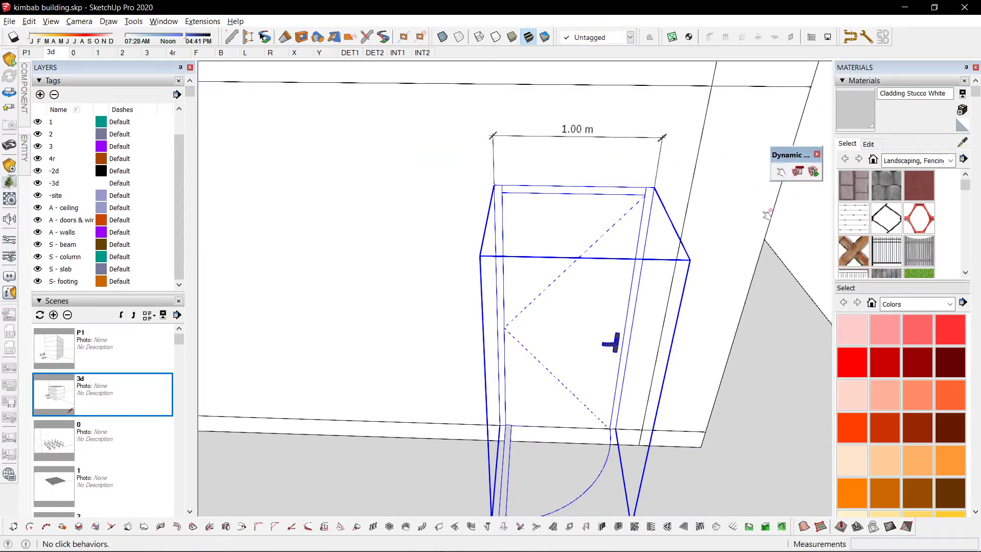
Try the dynamic component Interact tool on the door
{"action": "middle_click_drag", "start_coordinate": [780, 192], "coordinate": [507, 326]}
{"action": "scroll", "coordinate": [625, 318], "scroll_direction": "down", "scroll_amount": 2}
{"action": "middle_click_drag", "start_coordinate": [624, 318], "coordinate": [578, 276]}
{"action": "scroll", "coordinate": [578, 276], "scroll_direction": "up", "scroll_amount": 1}
{"action": "key", "text": "space"}
{"action": "double_click", "coordinate": [578, 274]}
{"action": "left_click", "coordinate": [578, 274]}
{"action": "left_click", "coordinate": [747, 223]}
{"action": "left_click", "coordinate": [584, 299]}
{"action": "left_click", "coordinate": [493, 307]}
{"action": "scroll", "coordinate": [493, 307], "scroll_direction": "down", "scroll_amount": 2}
{"action": "middle_click_drag", "start_coordinate": [494, 306], "coordinate": [578, 304]}
{"action": "key", "text": "space"}
Open the door component and check which tags its swing symbol, leaf and frame are on
{"action": "scroll", "coordinate": [511, 271], "scroll_direction": "up", "scroll_amount": 3}
{"action": "left_click", "coordinate": [547, 285]}
{"action": "scroll", "coordinate": [539, 284], "scroll_direction": "down", "scroll_amount": 2}
{"action": "left_click", "coordinate": [464, 425]}
{"action": "left_click", "coordinate": [465, 428]}
{"action": "scroll", "coordinate": [548, 300], "scroll_direction": "up", "scroll_amount": 4}
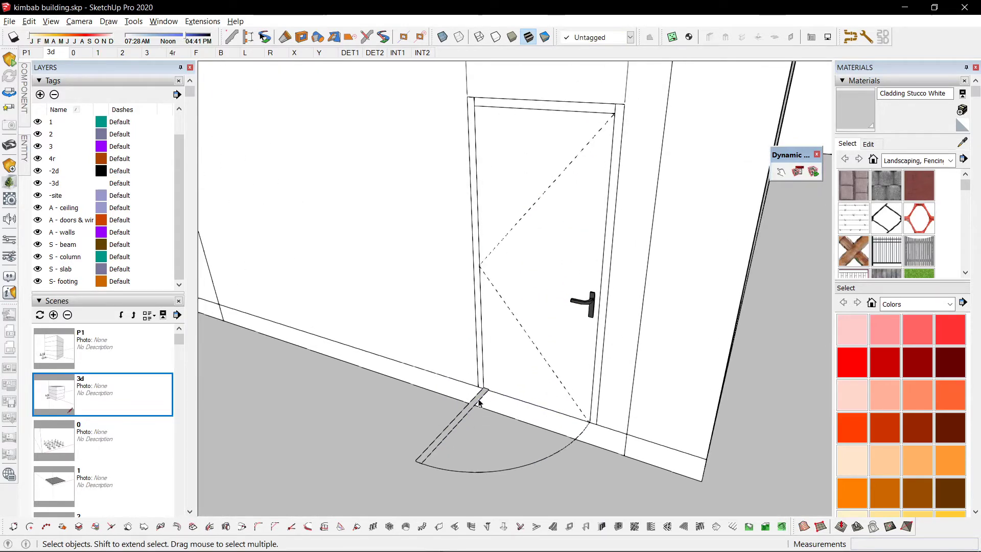
{"action": "left_click", "coordinate": [479, 403]}
{"action": "double_click", "coordinate": [479, 403]}
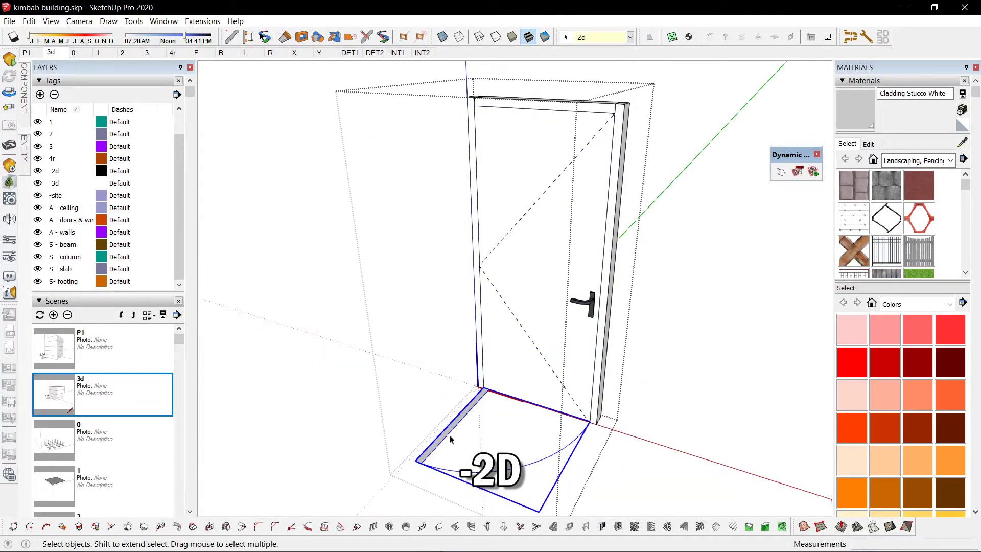
{"action": "left_click", "coordinate": [549, 251]}
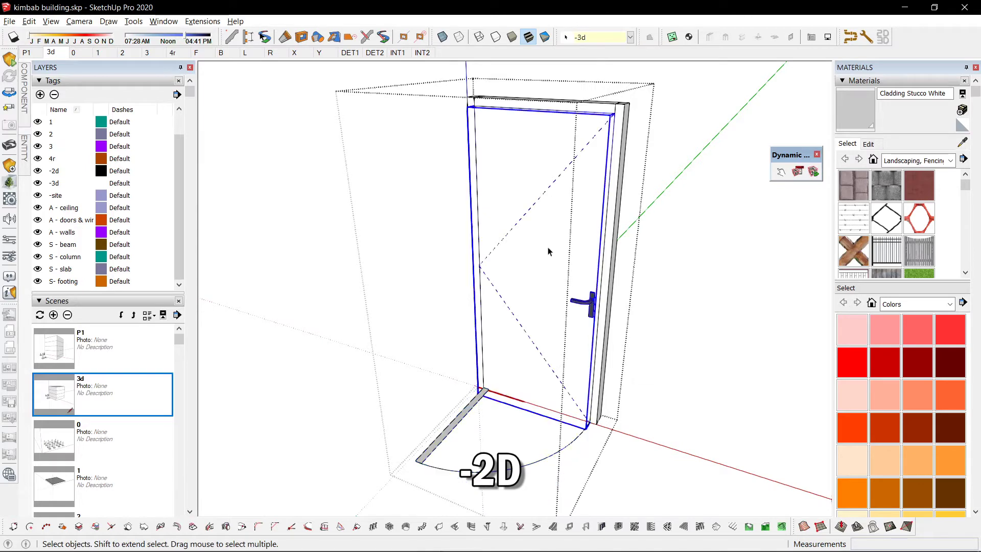
{"action": "left_click", "coordinate": [620, 125], "text": "shift"}
{"action": "left_click", "coordinate": [571, 177]}
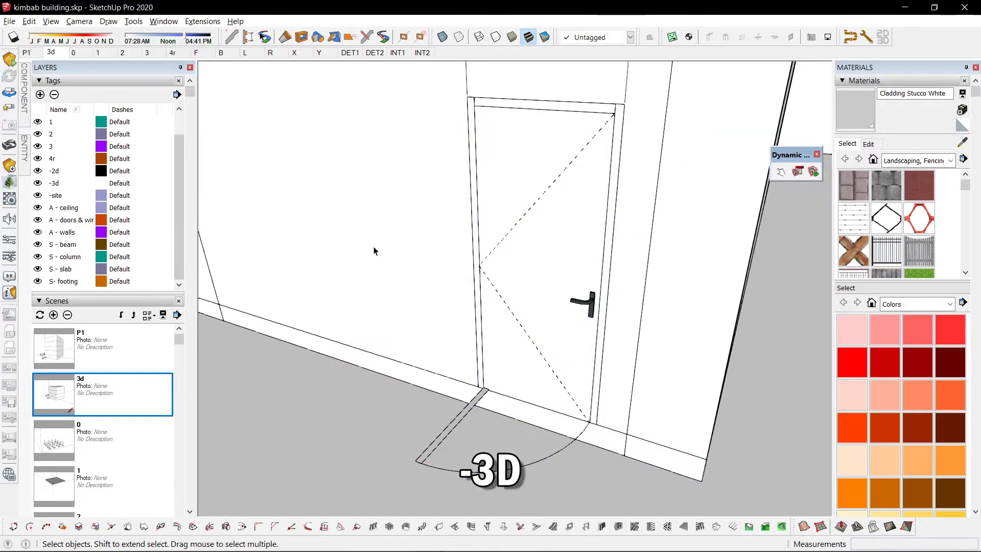
{"action": "scroll", "coordinate": [536, 300], "scroll_direction": "down", "scroll_amount": 3}
{"action": "scroll", "coordinate": [570, 337], "scroll_direction": "up", "scroll_amount": 5}
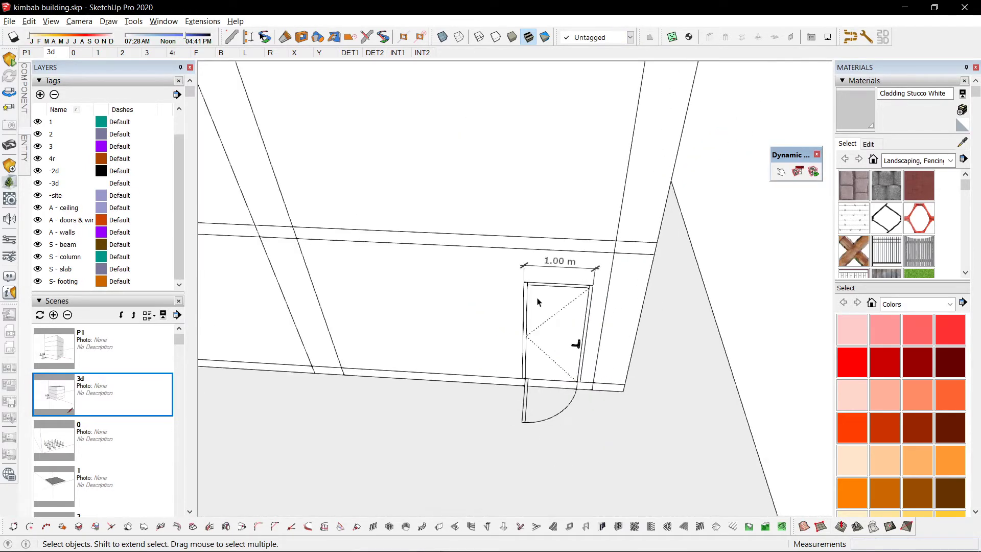
{"action": "middle_click_drag", "start_coordinate": [567, 327], "coordinate": [502, 288]}
{"action": "left_click", "coordinate": [532, 332]}
{"action": "key", "text": "m"}
{"action": "left_click", "coordinate": [534, 332]}
{"action": "key", "text": "space"}
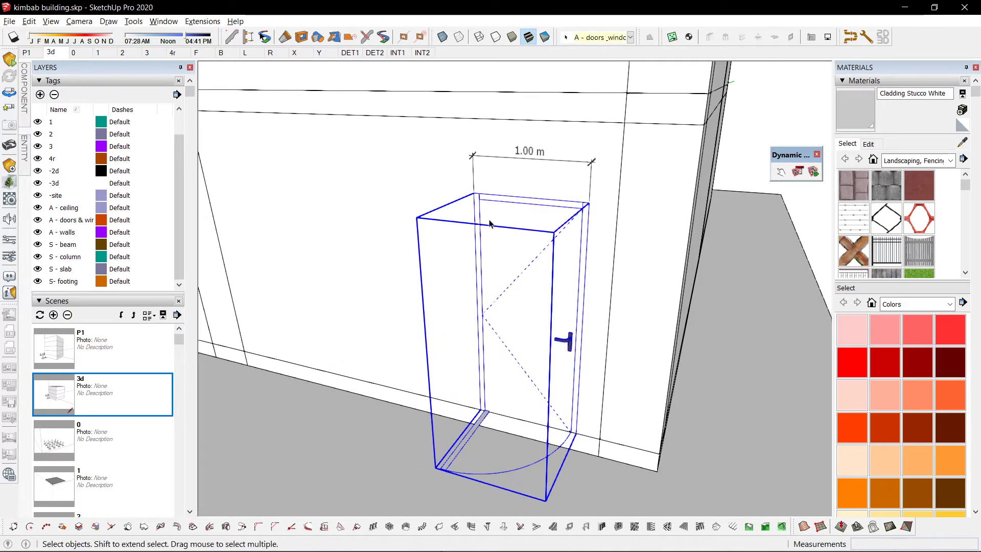
Remove the width dimension above the door
{"action": "middle_click_drag", "start_coordinate": [490, 224], "coordinate": [481, 206]}
{"action": "left_click", "coordinate": [507, 202]}
{"action": "scroll", "coordinate": [496, 248], "scroll_direction": "down", "scroll_amount": 3}
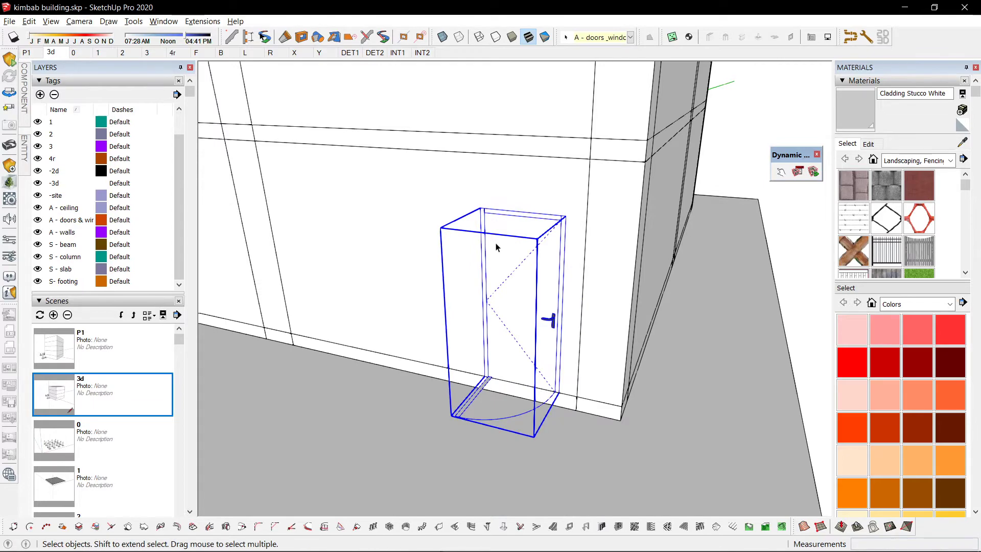
Cut the door and paste it in place inside the storey 1 group
{"action": "scroll", "coordinate": [499, 295], "scroll_direction": "down", "scroll_amount": 3}
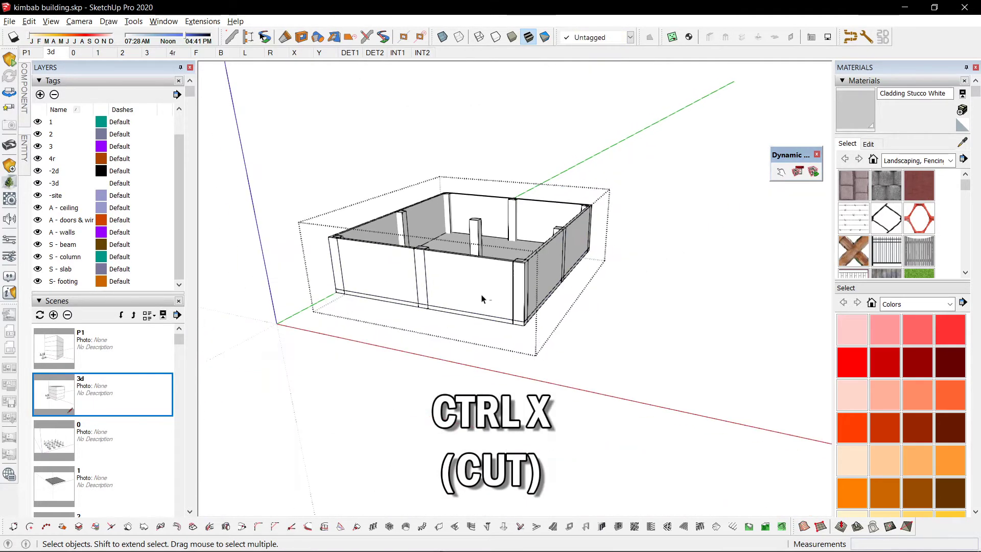
{"action": "key", "text": "ctrl+shift+v"}
{"action": "scroll", "coordinate": [491, 225], "scroll_direction": "up", "scroll_amount": 5}
Cut a door opening through the storey 1 wall, using a rectangle traced over the door and pasted in place inside the walls group
{"action": "key", "text": "r"}
{"action": "left_click", "coordinate": [488, 226]}
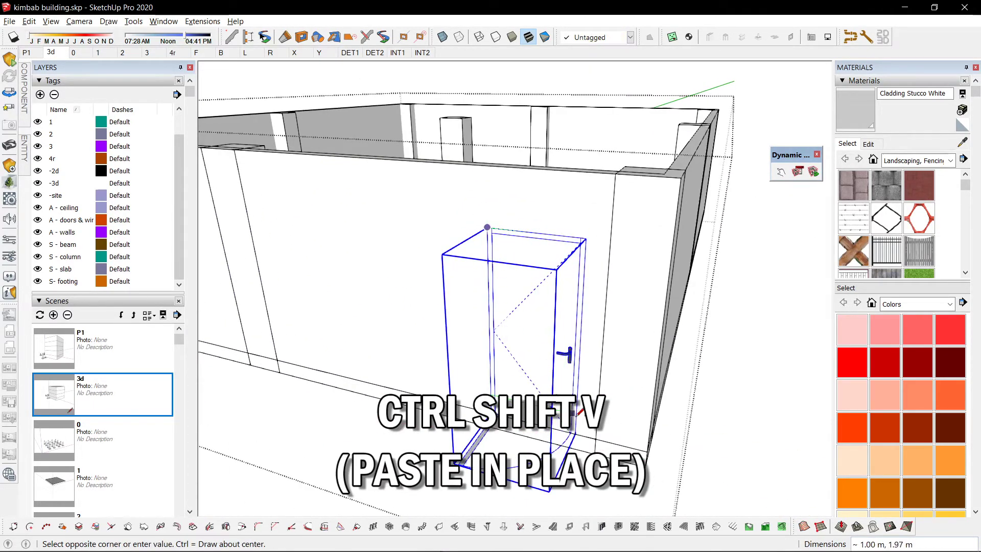
{"action": "scroll", "coordinate": [541, 317], "scroll_direction": "up", "scroll_amount": 2}
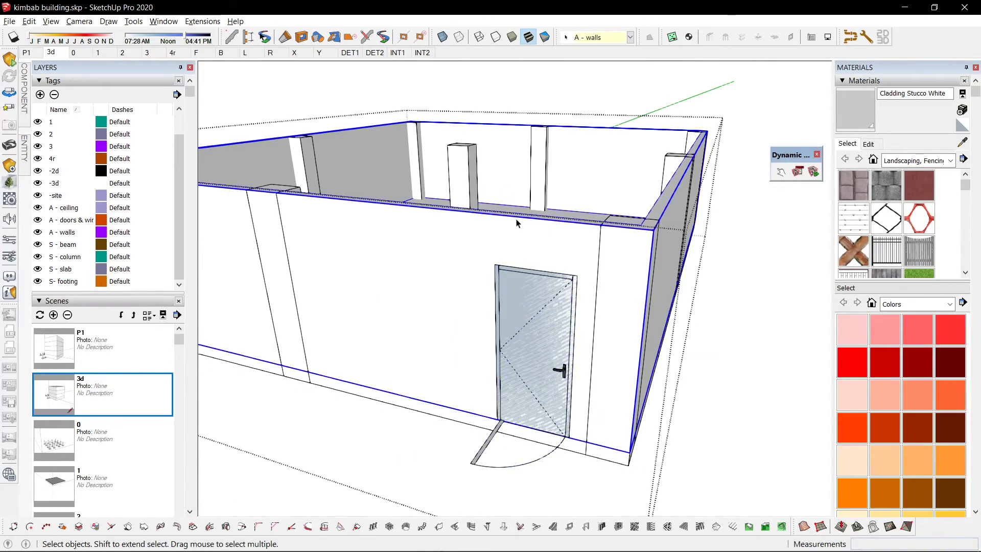
{"action": "middle_click_drag", "start_coordinate": [517, 218], "coordinate": [554, 346]}
{"action": "left_click", "coordinate": [528, 302]}
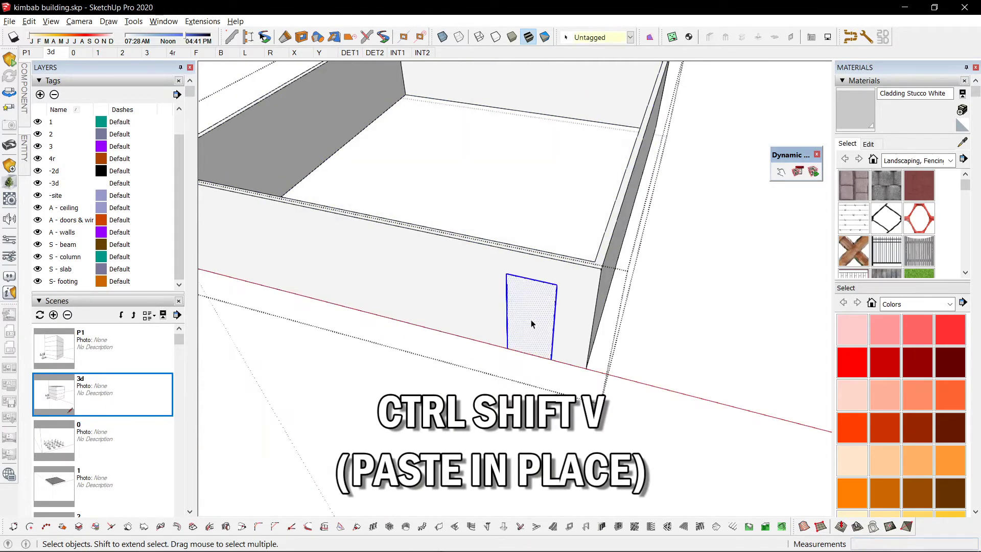
{"action": "key", "text": "s"}
{"action": "left_click", "coordinate": [531, 319]}
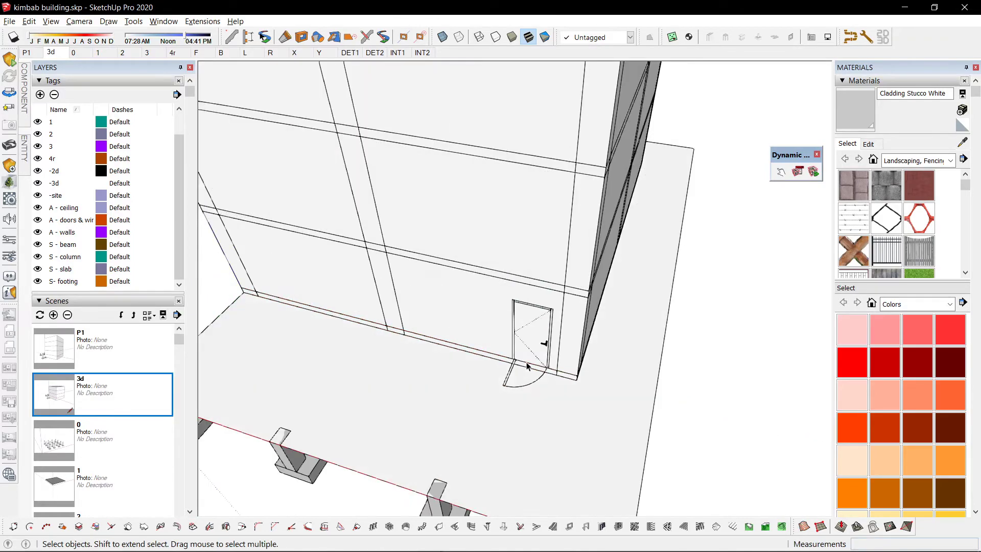
Show scene 1 and turn it into a top-down plan in parallel projection
{"action": "scroll", "coordinate": [530, 353], "scroll_direction": "up", "scroll_amount": 1}
{"action": "middle_click_drag", "start_coordinate": [532, 342], "coordinate": [498, 321]}
{"action": "left_click", "coordinate": [100, 53]}
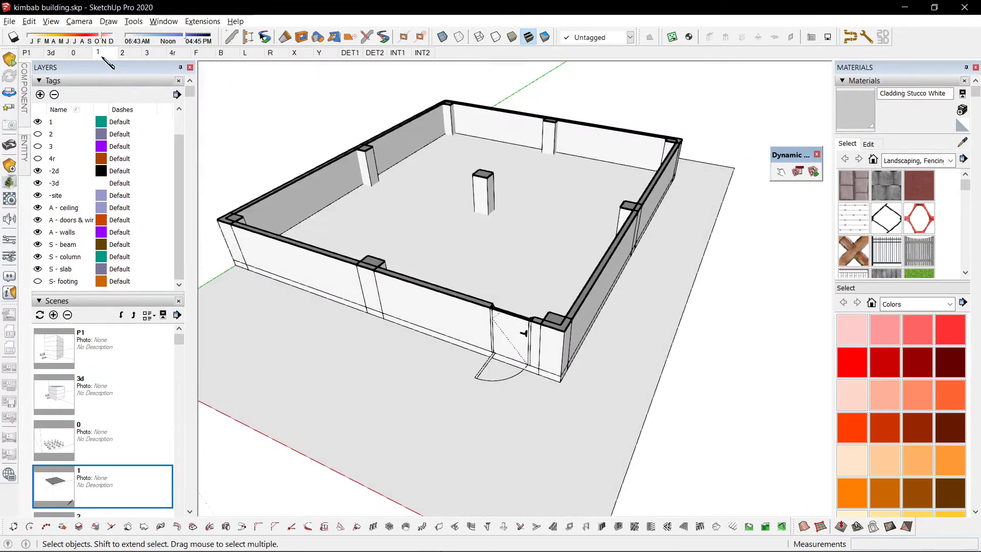
{"action": "middle_click_drag", "start_coordinate": [345, 235], "coordinate": [752, 410]}
{"action": "key", "text": "F2"}
{"action": "key", "text": "v"}
{"action": "key", "text": "v"}
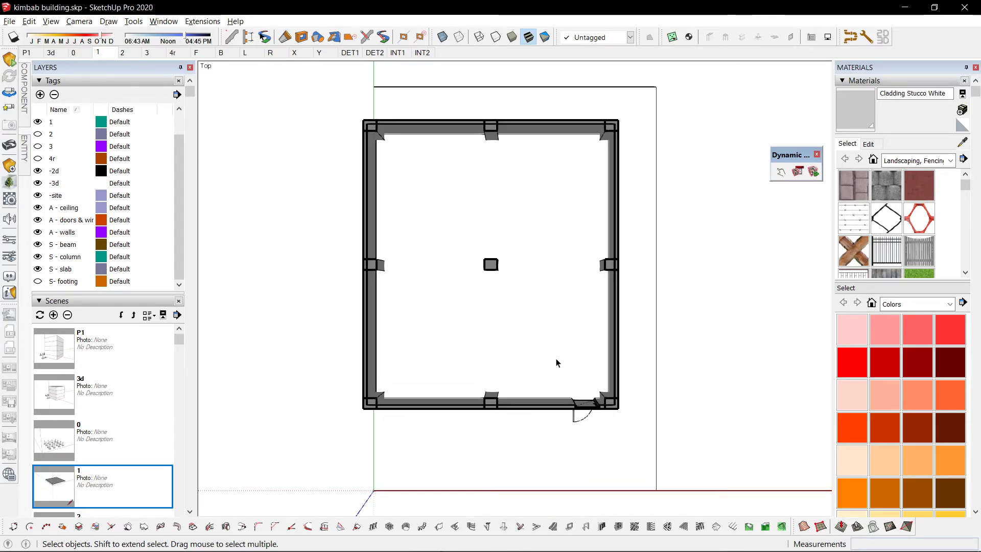
{"action": "key", "text": "asciitilde"}
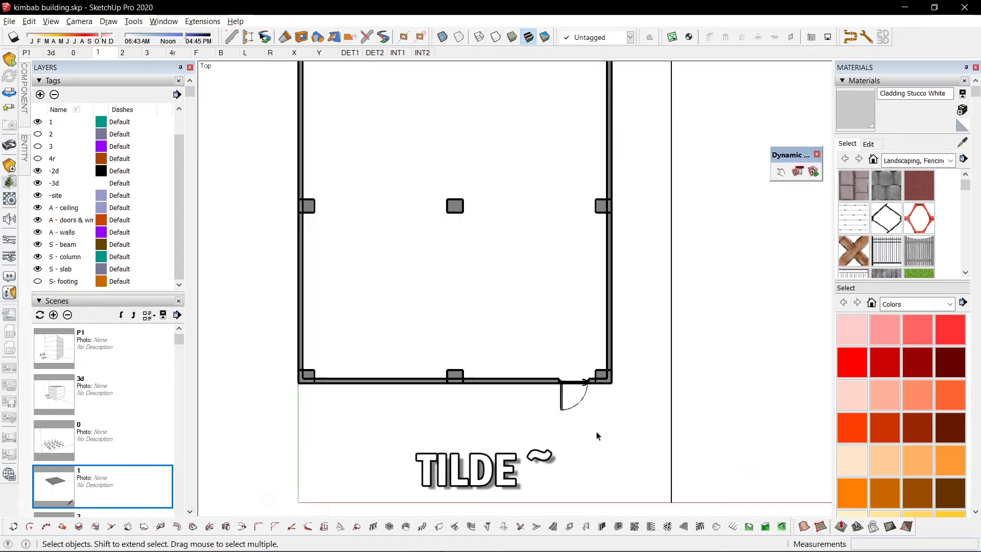
{"action": "key", "text": "grave"}
Hide the -3d tag so the door reads as a plan symbol, and update scene 1 with this state
{"action": "scroll", "coordinate": [553, 353], "scroll_direction": "up", "scroll_amount": 7}
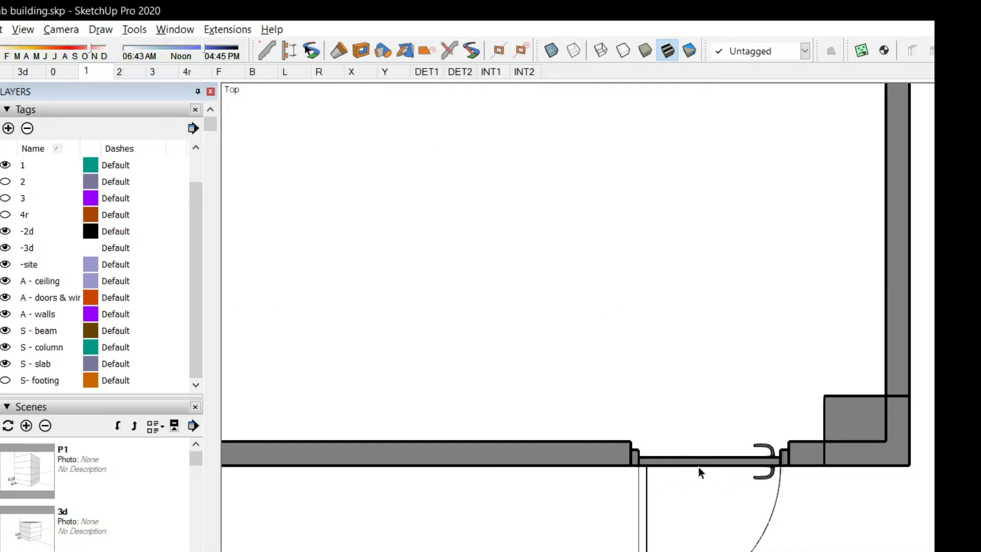
{"action": "scroll", "coordinate": [698, 467], "scroll_direction": "down", "scroll_amount": 4}
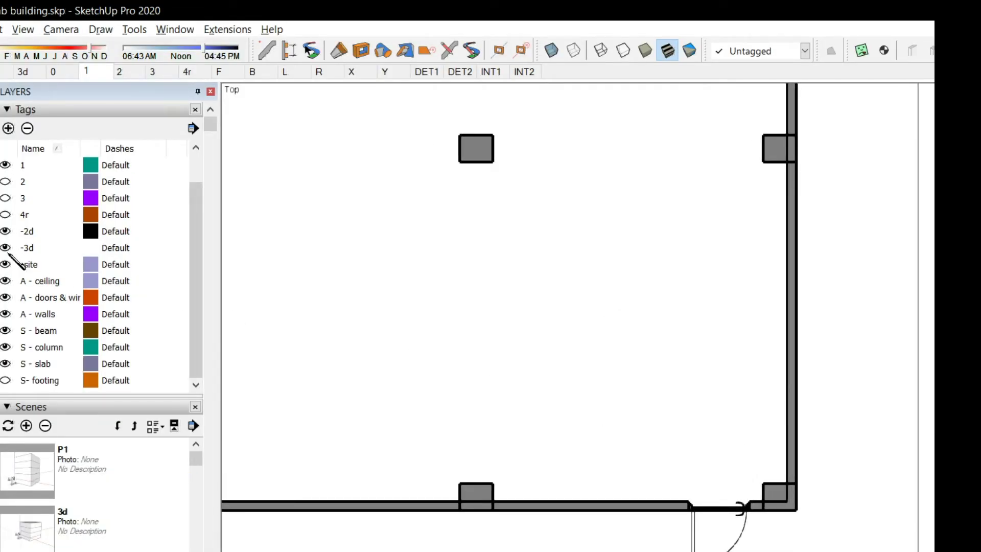
{"action": "left_click", "coordinate": [6, 248]}
{"action": "key", "text": "shift+3"}
{"action": "scroll", "coordinate": [664, 463], "scroll_direction": "up", "scroll_amount": 1}
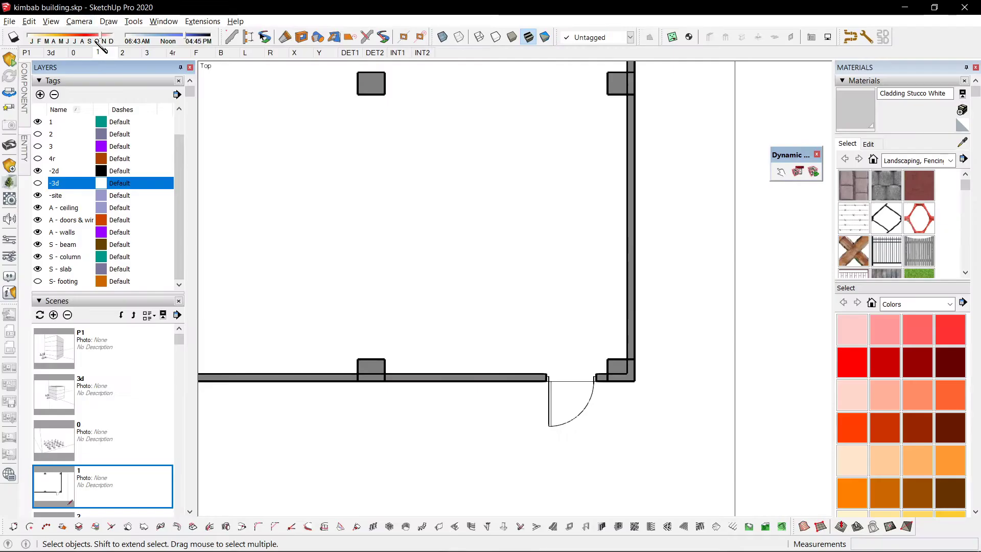
{"action": "right_click", "coordinate": [93, 70]}
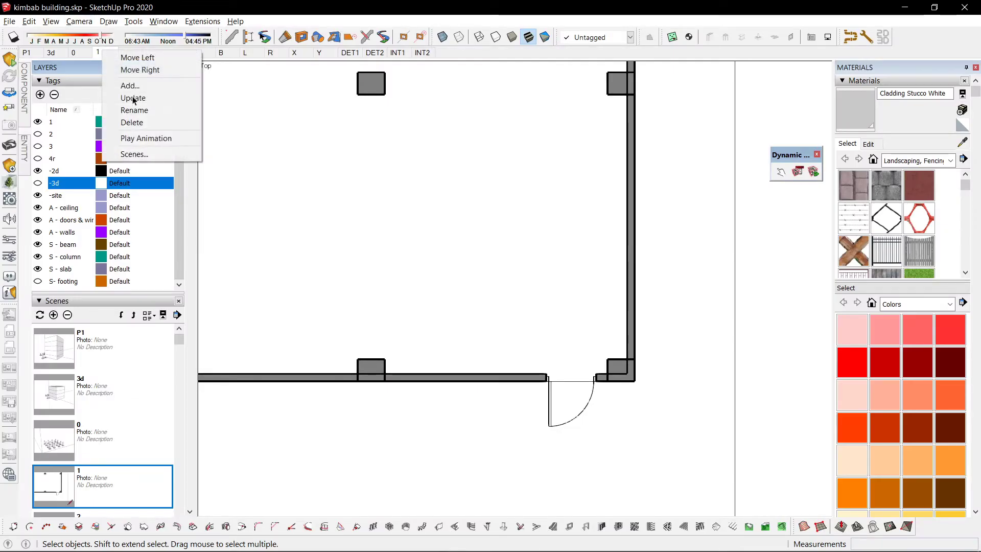
{"action": "left_click", "coordinate": [146, 99]}
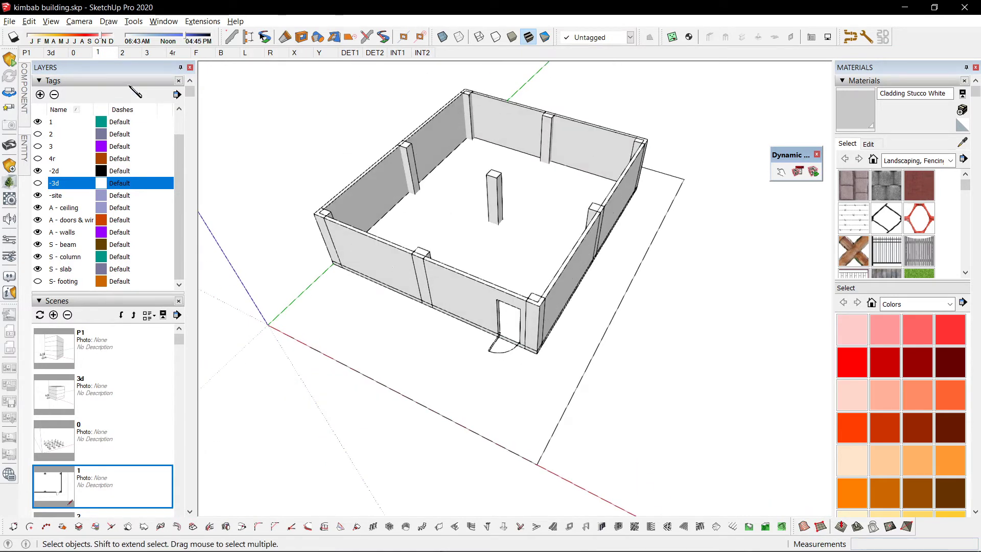
Compare how the door displays in scene 1 and in scene 3d
{"action": "left_click", "coordinate": [101, 52]}
{"action": "scroll", "coordinate": [475, 354], "scroll_direction": "up", "scroll_amount": 6}
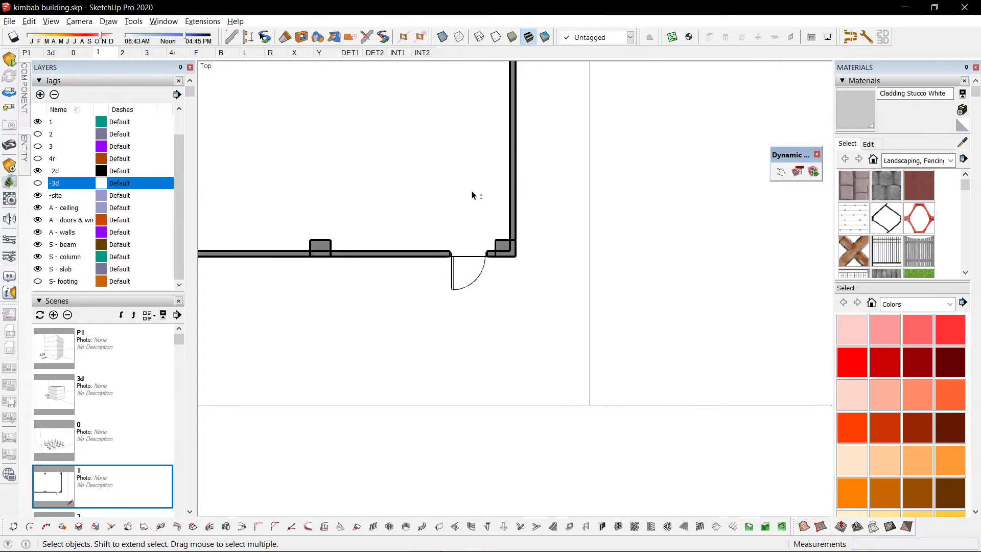
{"action": "scroll", "coordinate": [564, 373], "scroll_direction": "down", "scroll_amount": 5}
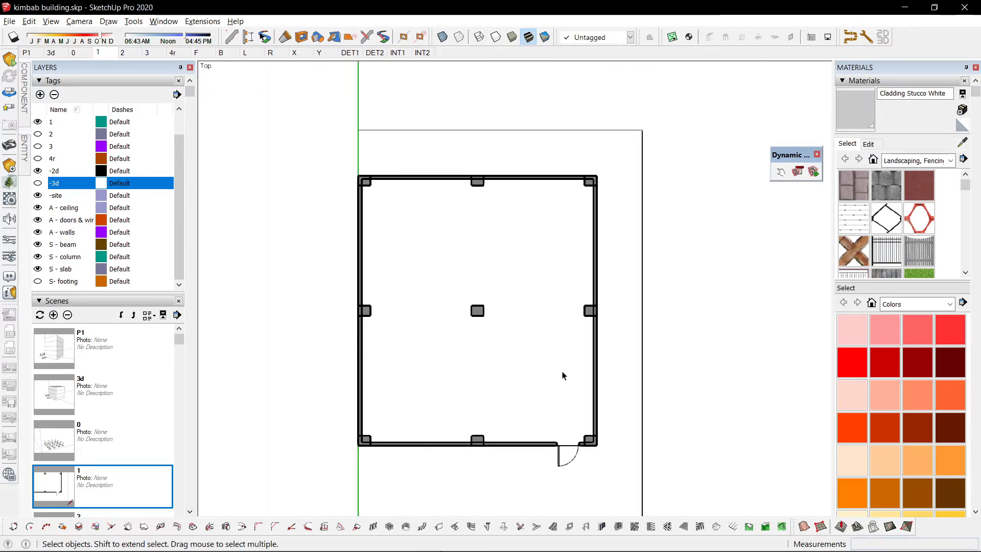
{"action": "scroll", "coordinate": [562, 376], "scroll_direction": "up", "scroll_amount": 3}
{"action": "left_click", "coordinate": [51, 52]}
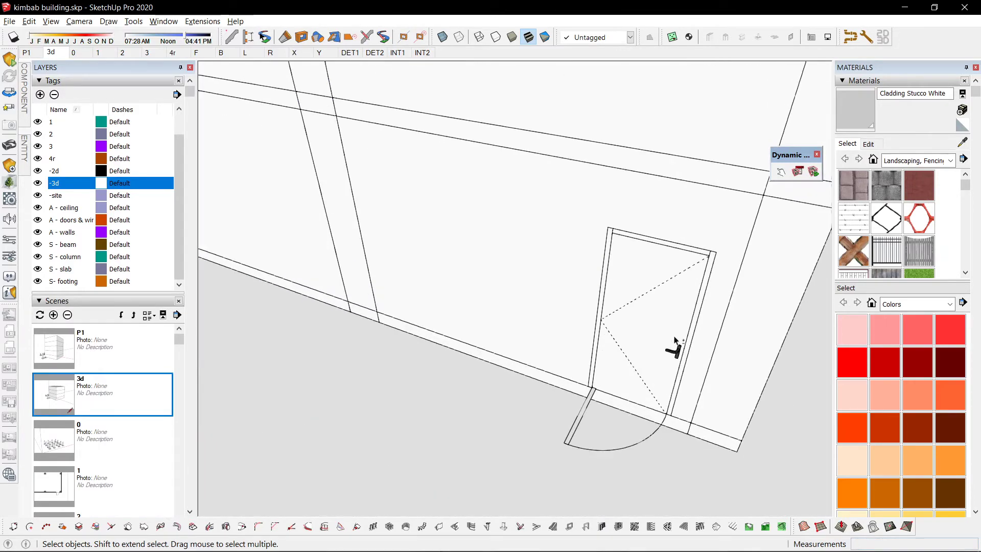
{"action": "middle_click_drag", "start_coordinate": [679, 339], "coordinate": [514, 261]}
{"action": "left_click", "coordinate": [102, 54]}
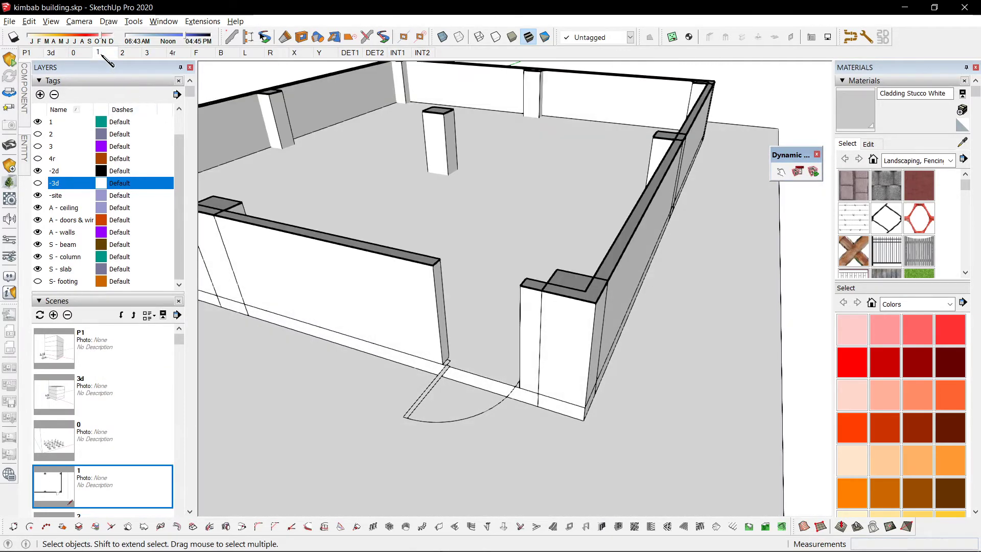
{"action": "left_click", "coordinate": [60, 53]}
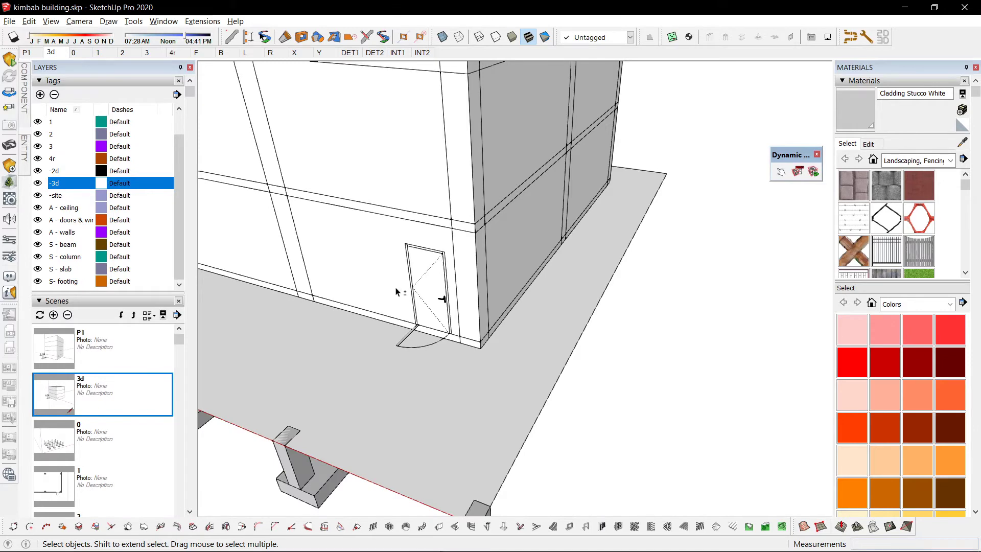
Place a sliding window on the storey 1 front wall between the middle column and the door
{"action": "middle_click_drag", "start_coordinate": [240, 273], "coordinate": [353, 307], "text": "shift"}
{"action": "scroll", "coordinate": [352, 305], "scroll_direction": "up", "scroll_amount": 4}
{"action": "left_click", "coordinate": [345, 293]}
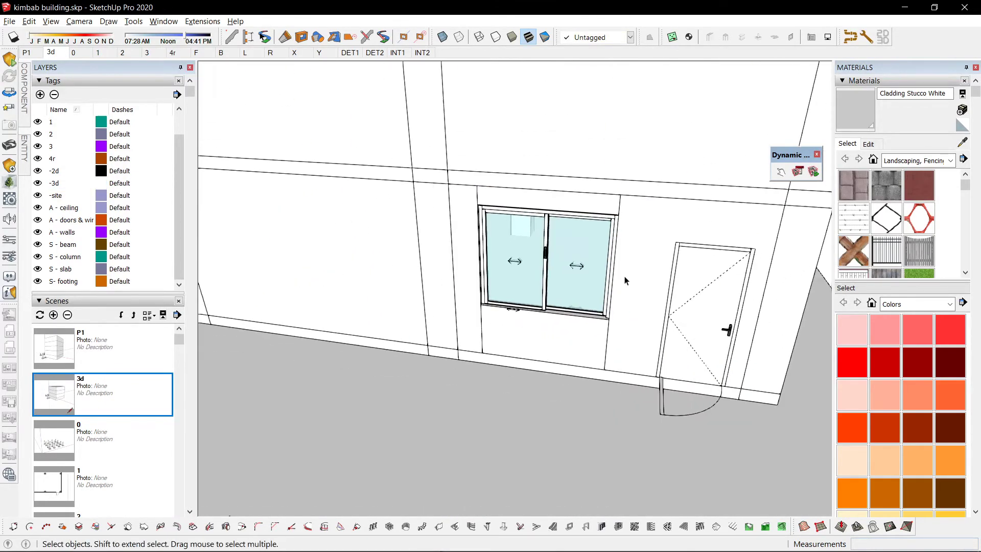
{"action": "left_click", "coordinate": [628, 265]}
{"action": "scroll", "coordinate": [513, 204], "scroll_direction": "up", "scroll_amount": 1}
Cut the sliding window from the storey 1 group and paste it in place inside the walls group
{"action": "double_click", "coordinate": [513, 204]}
{"action": "double_click", "coordinate": [512, 204]}
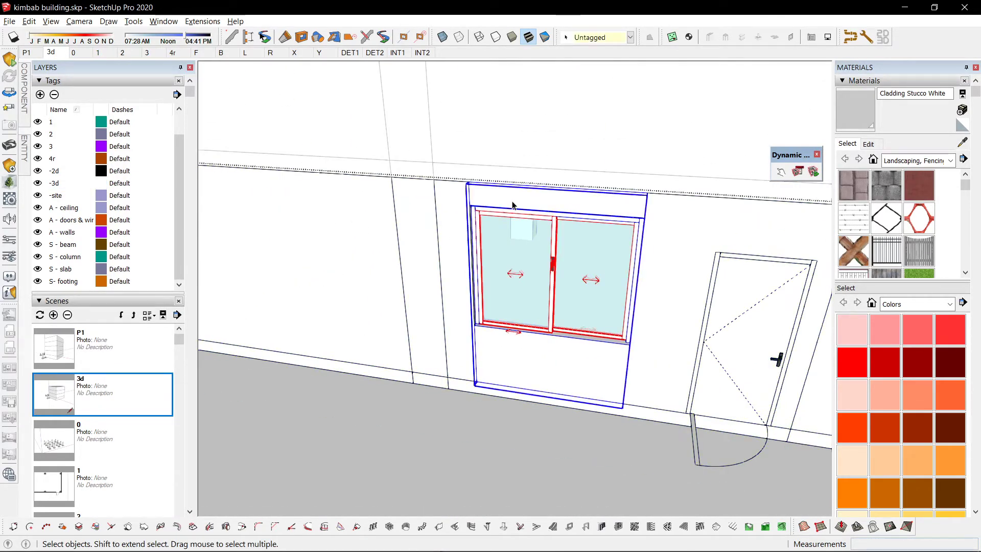
{"action": "key", "text": "shift+h"}
{"action": "middle_click_drag", "start_coordinate": [639, 243], "coordinate": [573, 259], "text": "shift"}
{"action": "key", "text": "Escape"}
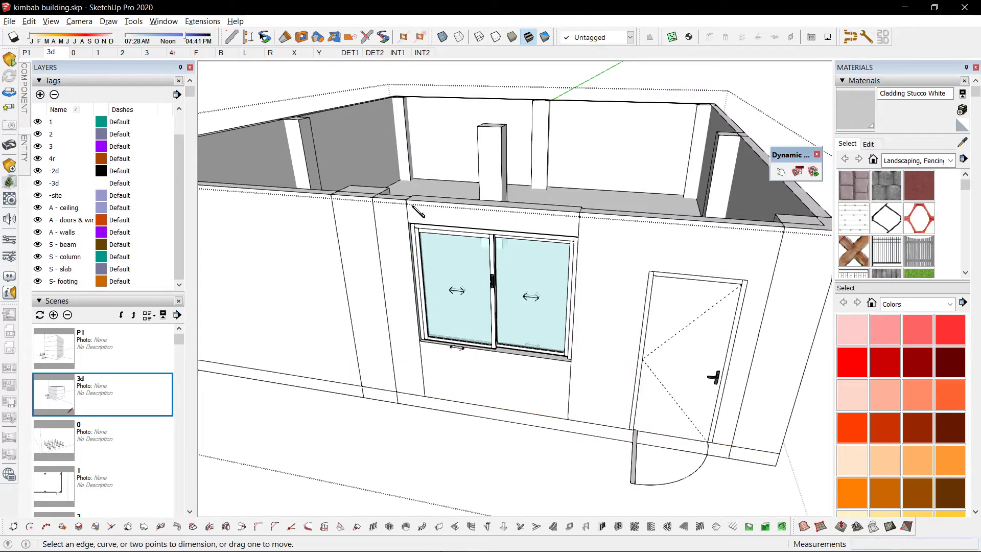
{"action": "left_click", "coordinate": [448, 218]}
{"action": "middle_click_drag", "start_coordinate": [447, 218], "coordinate": [450, 306]}
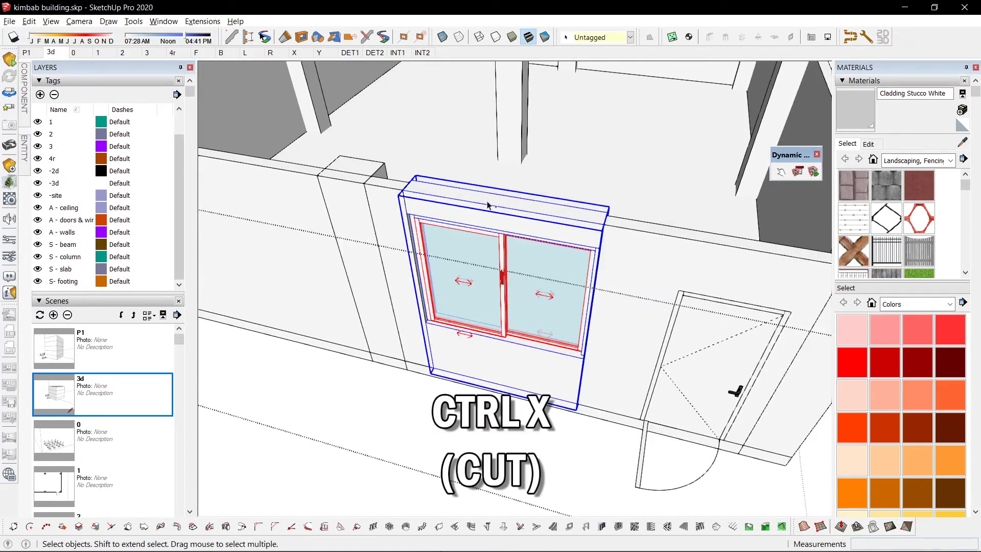
{"action": "key", "text": "ctrl+x"}
{"action": "scroll", "coordinate": [620, 240], "scroll_direction": "down", "scroll_amount": 5}
{"action": "key", "text": "ctrl+shift+v"}
{"action": "scroll", "coordinate": [636, 223], "scroll_direction": "up", "scroll_amount": 4}
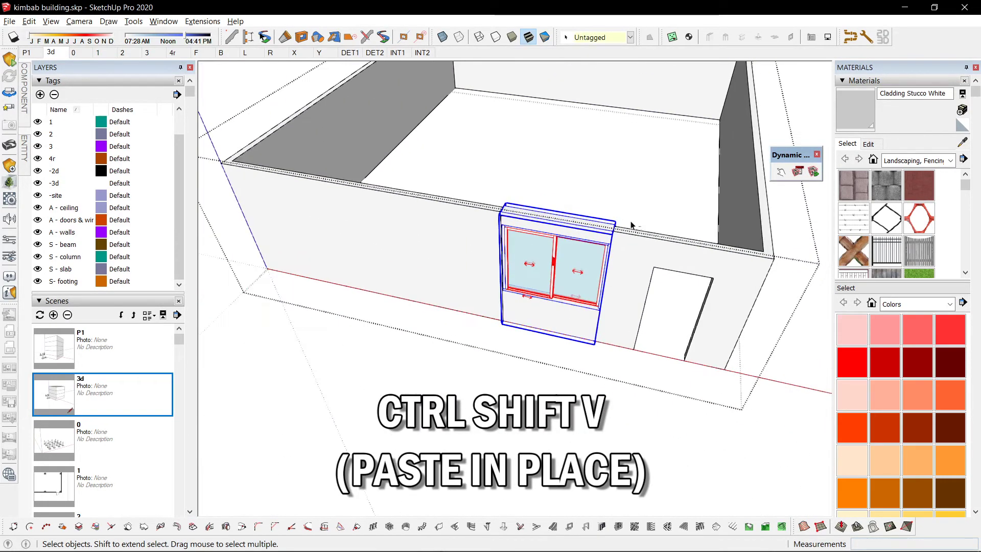
Dimension the sliding window's width above the wall inside the walls group
{"action": "key", "text": "d"}
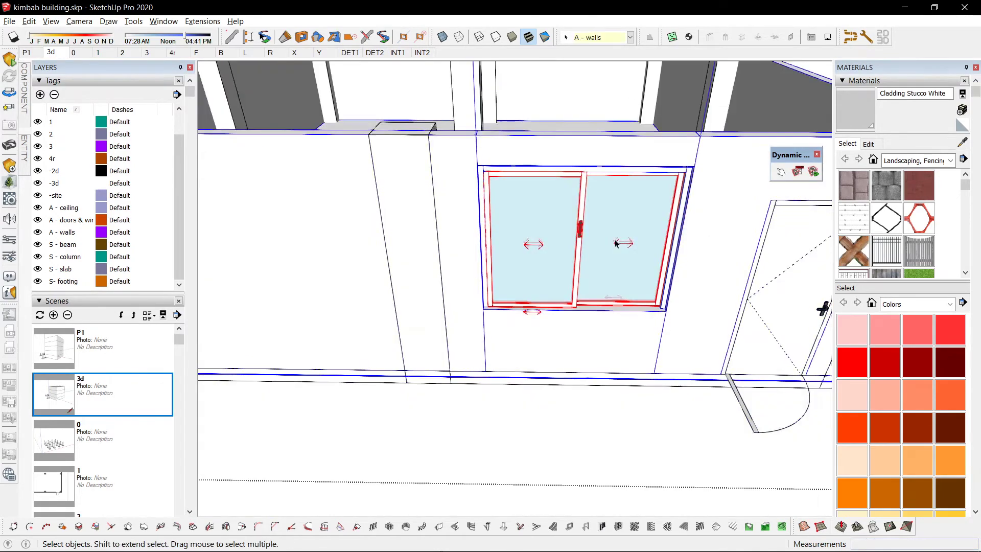
{"action": "double_click", "coordinate": [615, 243]}
{"action": "left_click", "coordinate": [615, 243]}
{"action": "scroll", "coordinate": [615, 243], "scroll_direction": "down", "scroll_amount": 2}
{"action": "middle_click_drag", "start_coordinate": [582, 252], "coordinate": [497, 316]}
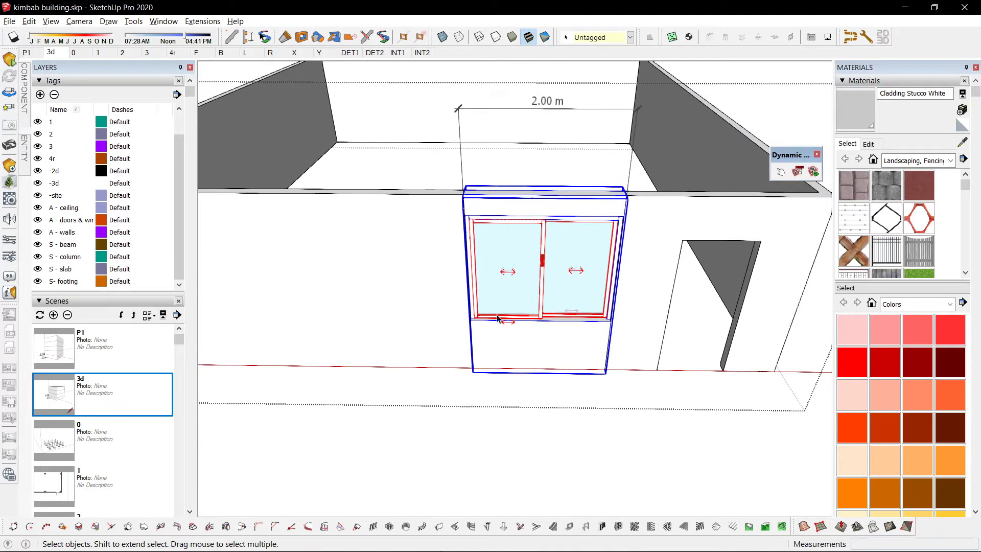
Widen the window opening to about 2.30 m by moving its side edge away from the door
{"action": "key", "text": "s"}
{"action": "key", "text": "space"}
{"action": "left_click", "coordinate": [470, 307]}
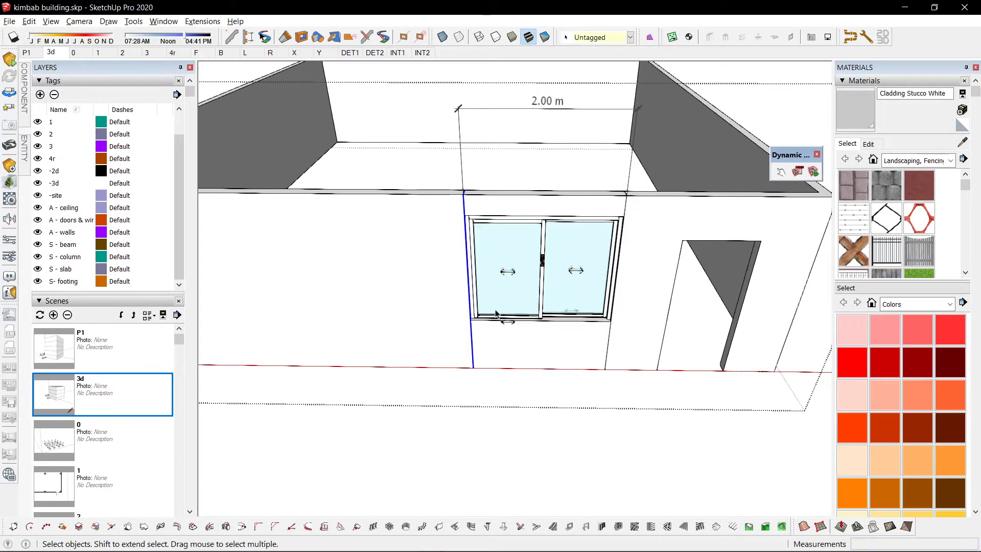
{"action": "middle_click_drag", "start_coordinate": [505, 251], "coordinate": [547, 266], "text": "shift"}
{"action": "key", "text": "m"}
{"action": "left_click", "coordinate": [513, 232]}
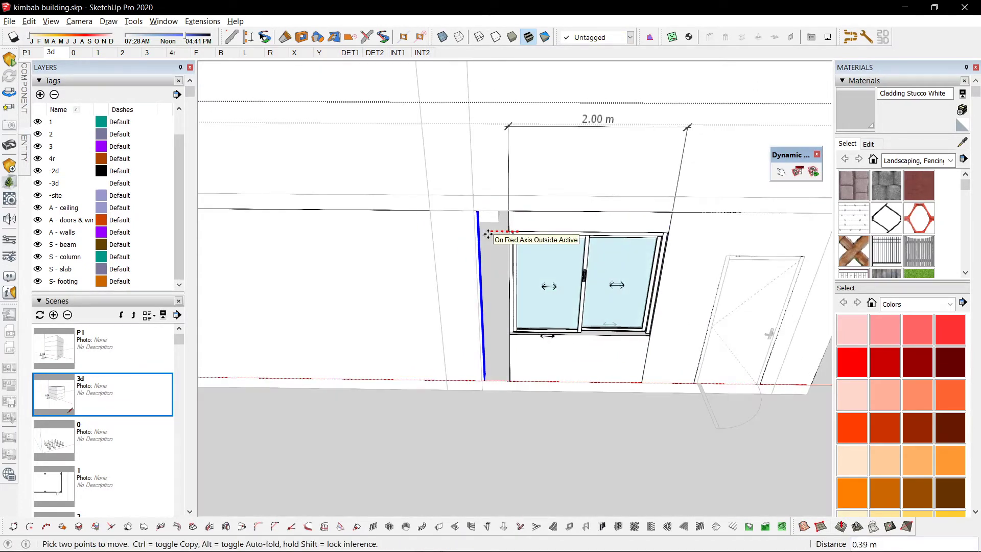
{"action": "left_click", "coordinate": [471, 209]}
{"action": "key", "text": "space"}
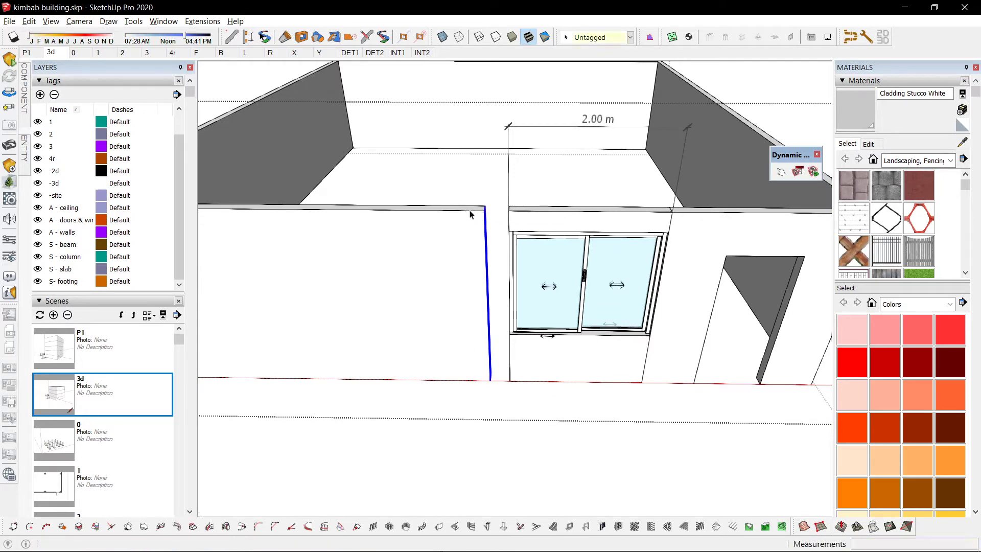
Dimension the widened wall opening around the window
{"action": "key", "text": "d"}
{"action": "left_click", "coordinate": [672, 212]}
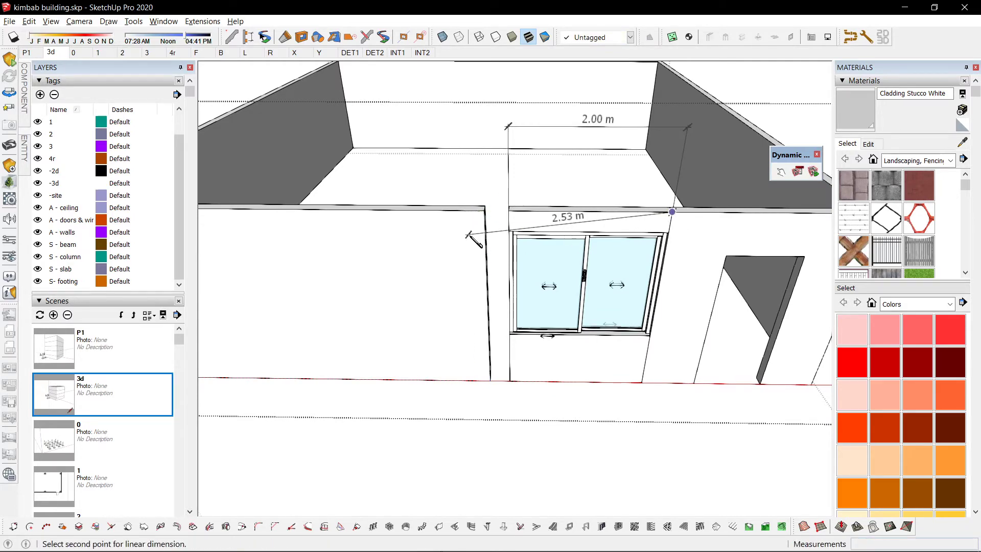
{"action": "middle_click_drag", "start_coordinate": [519, 218], "coordinate": [492, 324]}
Scale the sliding window sideways to the edge of the widened wall opening
{"action": "left_click", "coordinate": [539, 250]}
{"action": "scroll", "coordinate": [545, 325], "scroll_direction": "up", "scroll_amount": 1}
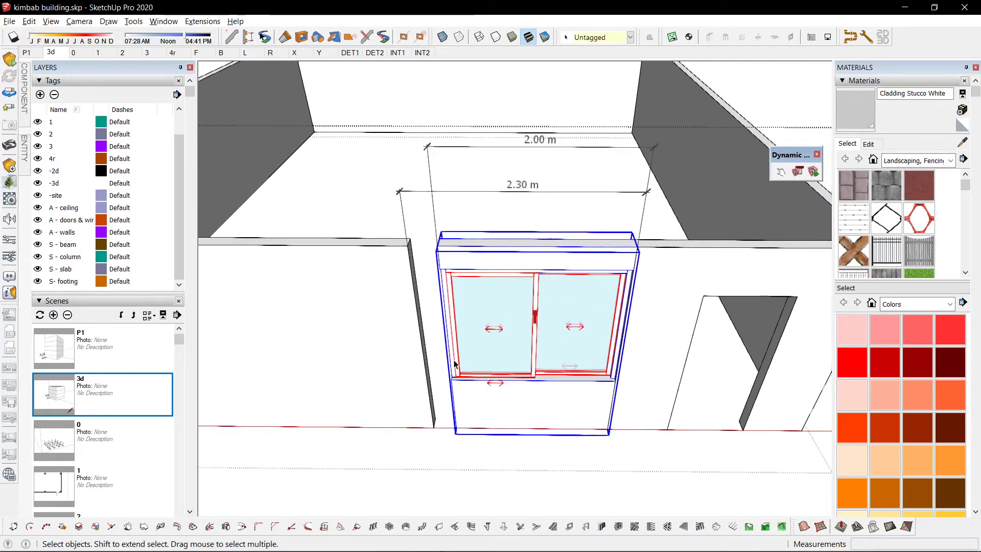
{"action": "key", "text": "s"}
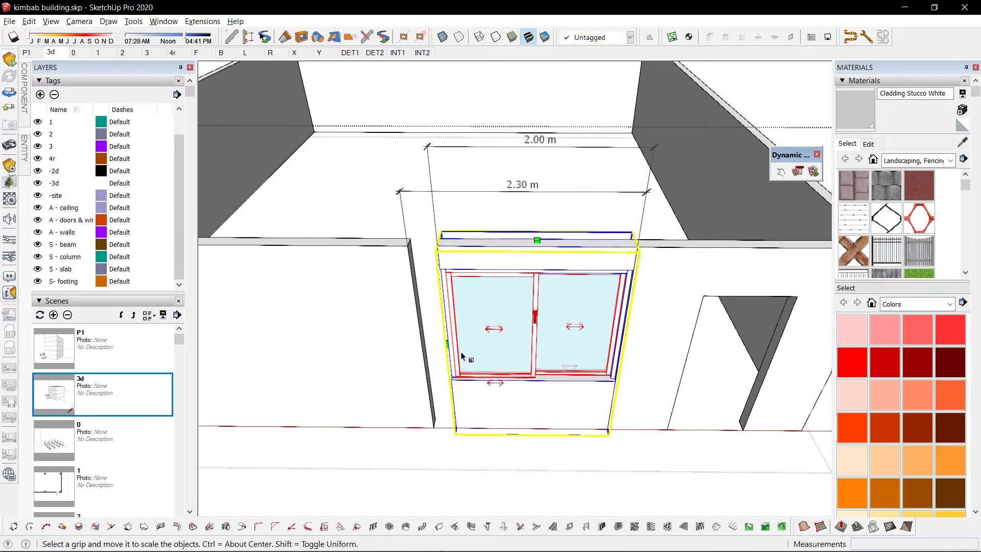
{"action": "left_click_drag", "start_coordinate": [449, 344], "coordinate": [410, 252]}
{"action": "scroll", "coordinate": [608, 311], "scroll_direction": "up", "scroll_amount": 4}
{"action": "key", "text": "space"}
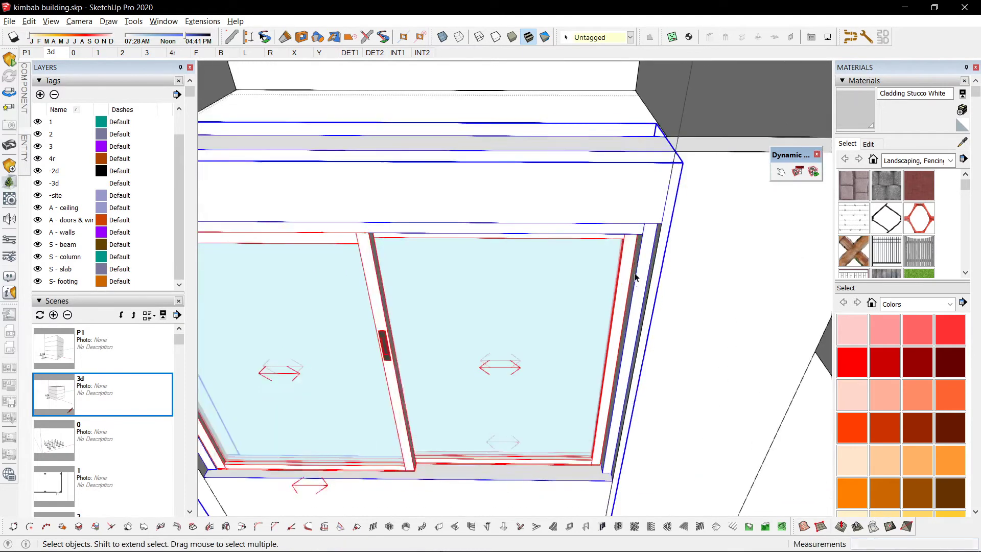
Undo and redo the window's scaling to compare its frame in both states
{"action": "scroll", "coordinate": [634, 281], "scroll_direction": "down", "scroll_amount": 2}
{"action": "middle_click_drag", "start_coordinate": [635, 276], "coordinate": [651, 177]}
{"action": "scroll", "coordinate": [637, 245], "scroll_direction": "up", "scroll_amount": 2}
{"action": "key", "text": "ctrl+z"}
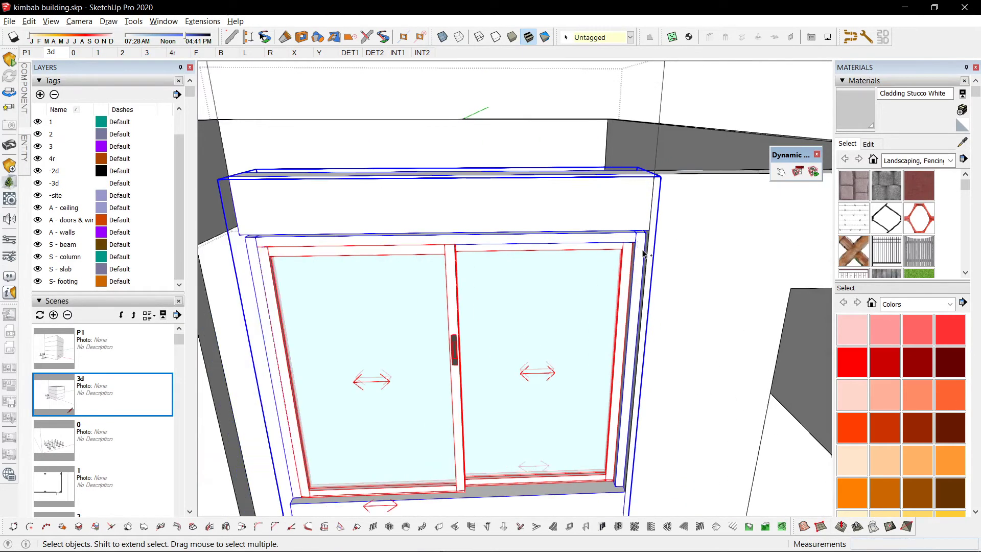
{"action": "key", "text": "ctrl+y"}
Examine the scaled window's frame corners and sliding panels up close
{"action": "scroll", "coordinate": [643, 254], "scroll_direction": "down", "scroll_amount": 1}
{"action": "left_click", "coordinate": [235, 385]}
{"action": "scroll", "coordinate": [289, 261], "scroll_direction": "up", "scroll_amount": 4}
{"action": "scroll", "coordinate": [603, 268], "scroll_direction": "down", "scroll_amount": 2}
{"action": "middle_click_drag", "start_coordinate": [603, 269], "coordinate": [374, 169], "text": "shift"}
{"action": "scroll", "coordinate": [565, 186], "scroll_direction": "up", "scroll_amount": 3}
{"action": "scroll", "coordinate": [606, 189], "scroll_direction": "down", "scroll_amount": 5}
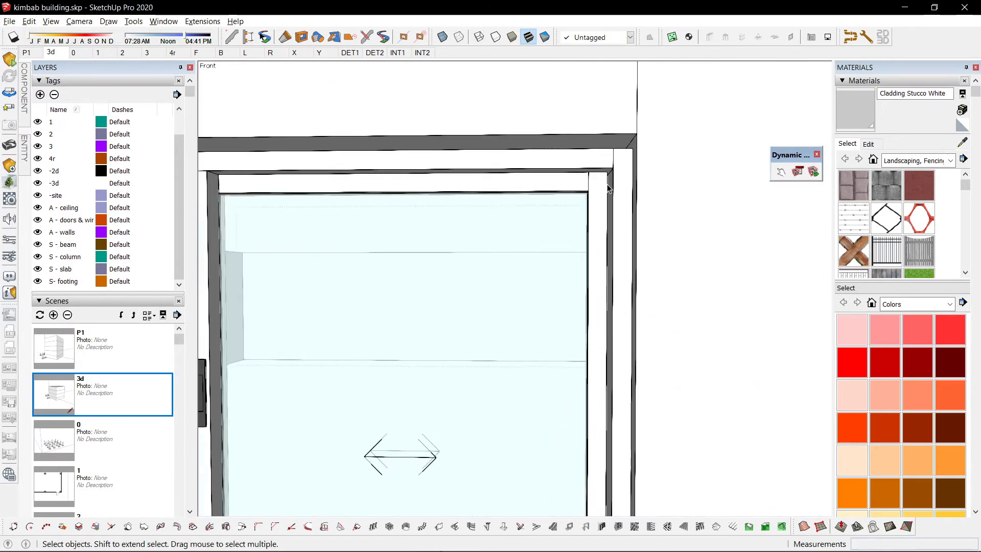
{"action": "middle_click_drag", "start_coordinate": [615, 213], "coordinate": [430, 233]}
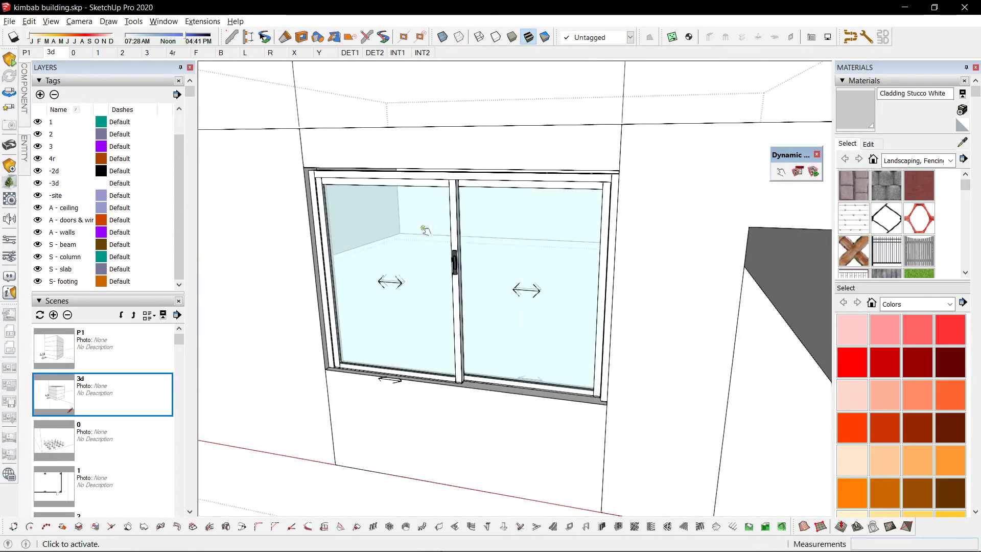
Slide the window's panel open and shut to test the resized sliding window
{"action": "scroll", "coordinate": [466, 217], "scroll_direction": "up", "scroll_amount": 3}
{"action": "left_click", "coordinate": [467, 217]}
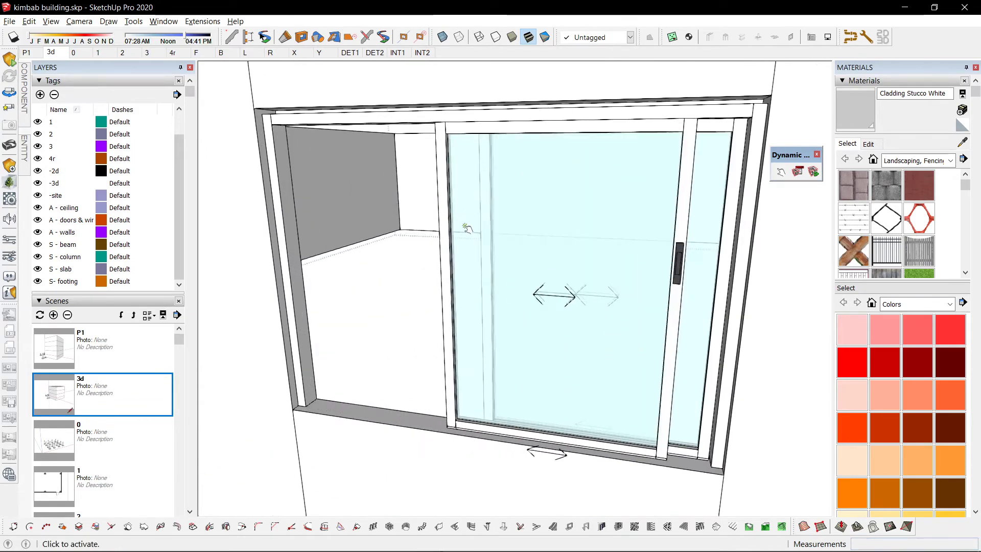
{"action": "left_click", "coordinate": [555, 228]}
{"action": "key", "text": "space"}
Open the ground storey's wall group and try to move the sliding window inside it
{"action": "scroll", "coordinate": [538, 247], "scroll_direction": "down", "scroll_amount": 8}
{"action": "middle_click_drag", "start_coordinate": [539, 247], "coordinate": [637, 261]}
{"action": "scroll", "coordinate": [560, 268], "scroll_direction": "up", "scroll_amount": 1}
{"action": "scroll", "coordinate": [559, 266], "scroll_direction": "down", "scroll_amount": 5}
{"action": "left_click", "coordinate": [560, 253]}
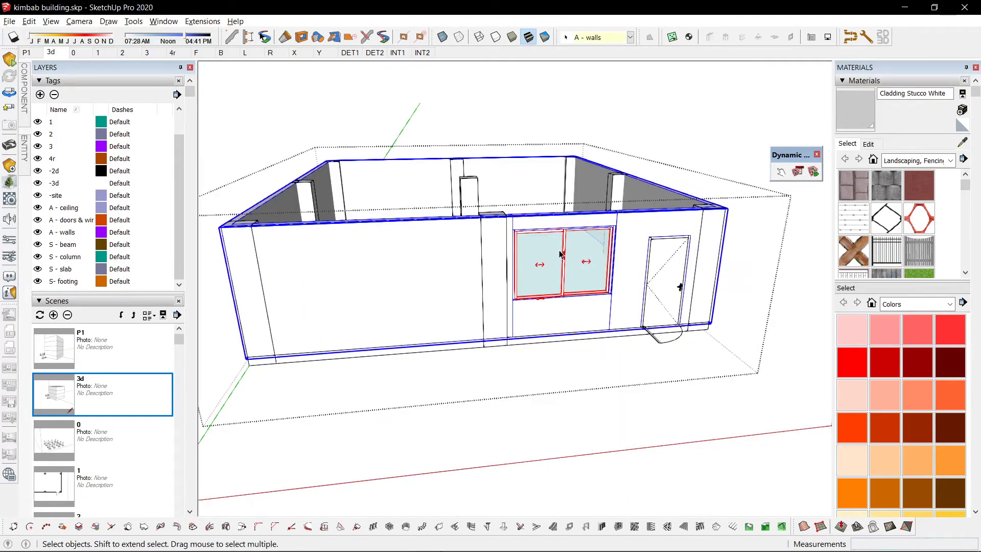
{"action": "middle_click_drag", "start_coordinate": [560, 253], "coordinate": [550, 305]}
{"action": "double_click", "coordinate": [574, 307]}
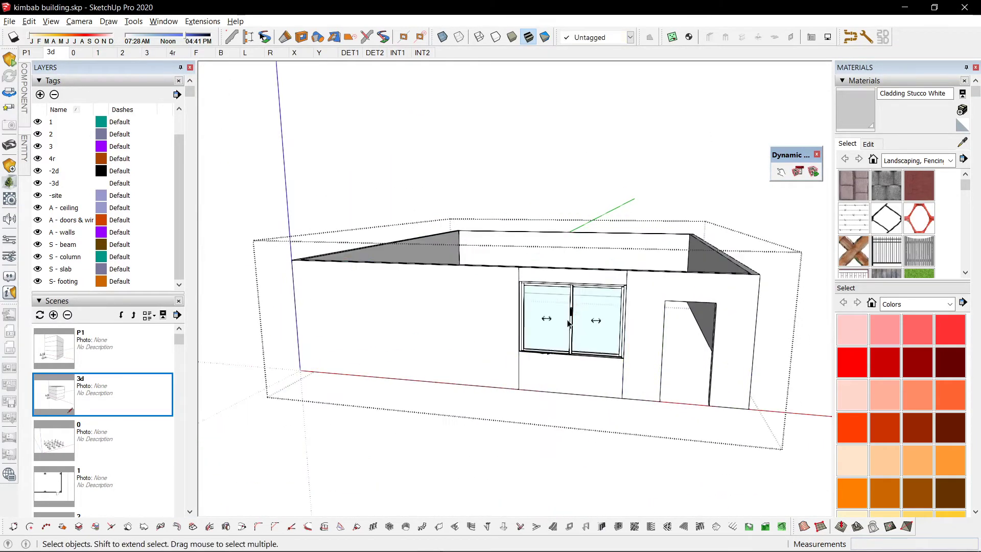
{"action": "left_click", "coordinate": [567, 321]}
{"action": "key", "text": "m"}
{"action": "left_click", "coordinate": [591, 348]}
{"action": "key", "text": "space"}
{"action": "key", "text": "Escape"}
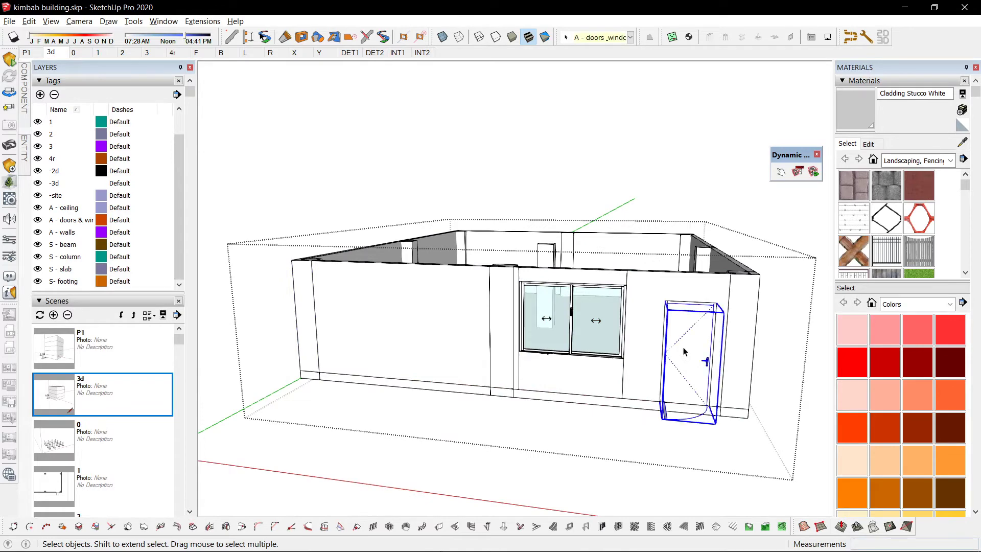
Cut the door from the ground storey and paste it in place inside the wall group
{"action": "key", "text": "ctrl+x"}
{"action": "double_click", "coordinate": [642, 292]}
{"action": "key", "text": "ctrl+shift+v"}
{"action": "scroll", "coordinate": [642, 317], "scroll_direction": "down", "scroll_amount": 1}
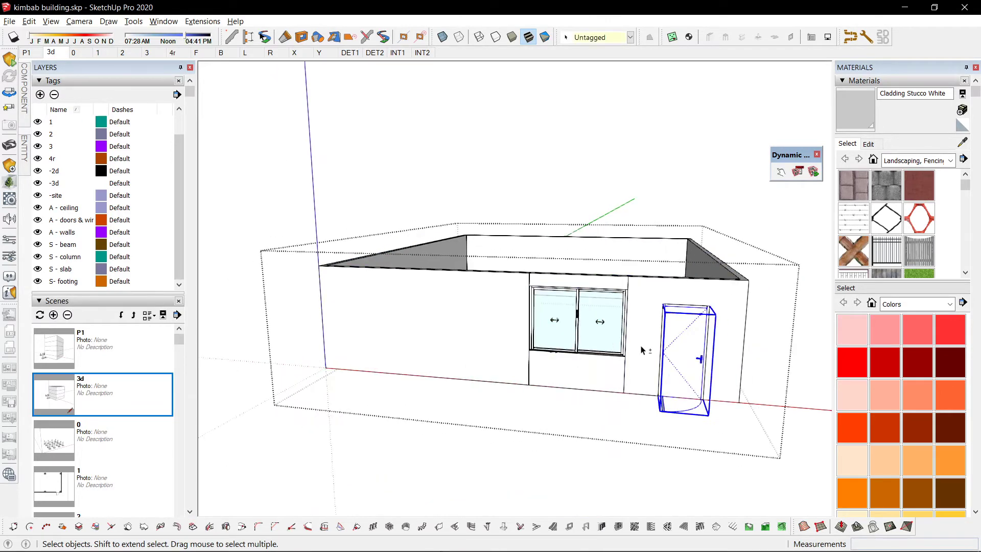
{"action": "middle_click_drag", "start_coordinate": [642, 342], "coordinate": [742, 320]}
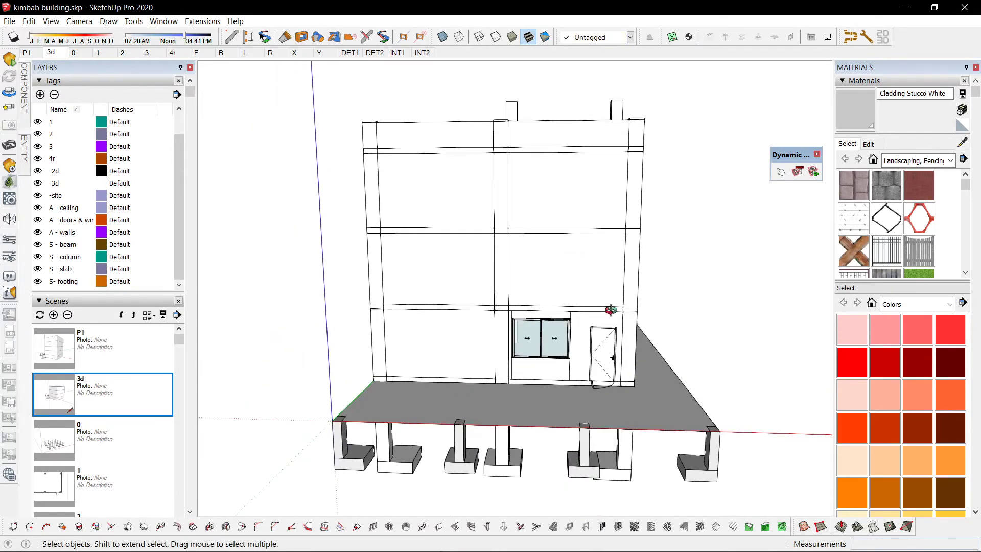
{"action": "middle_click_drag", "start_coordinate": [611, 311], "coordinate": [598, 327]}
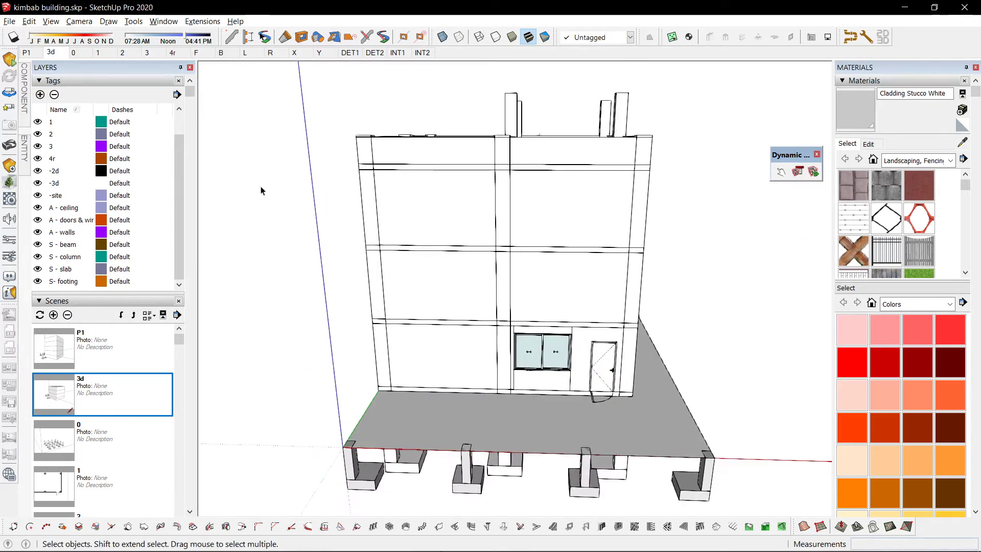
Show scene 1 and examine how the window, door and columns read in the storey plan
{"action": "left_click", "coordinate": [98, 53]}
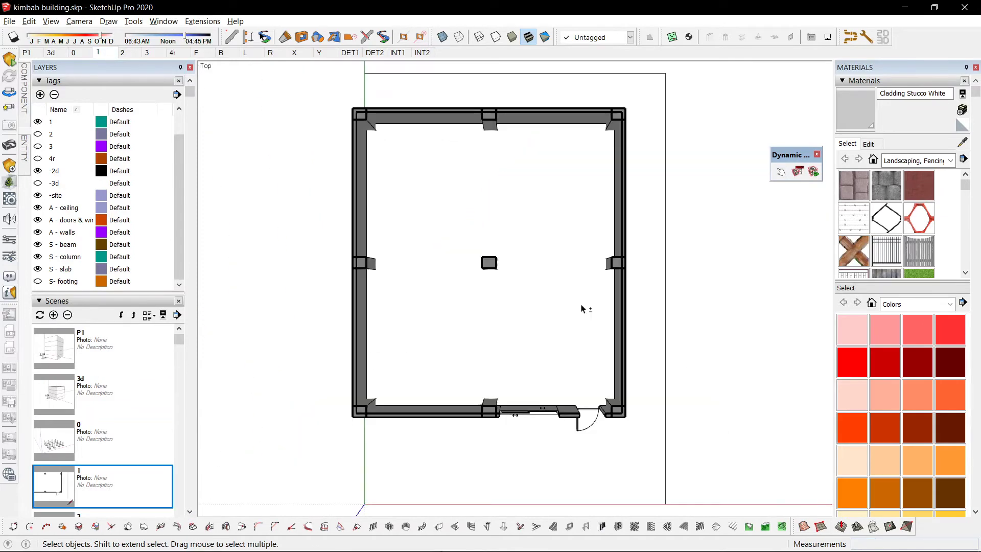
{"action": "scroll", "coordinate": [535, 401], "scroll_direction": "up", "scroll_amount": 5}
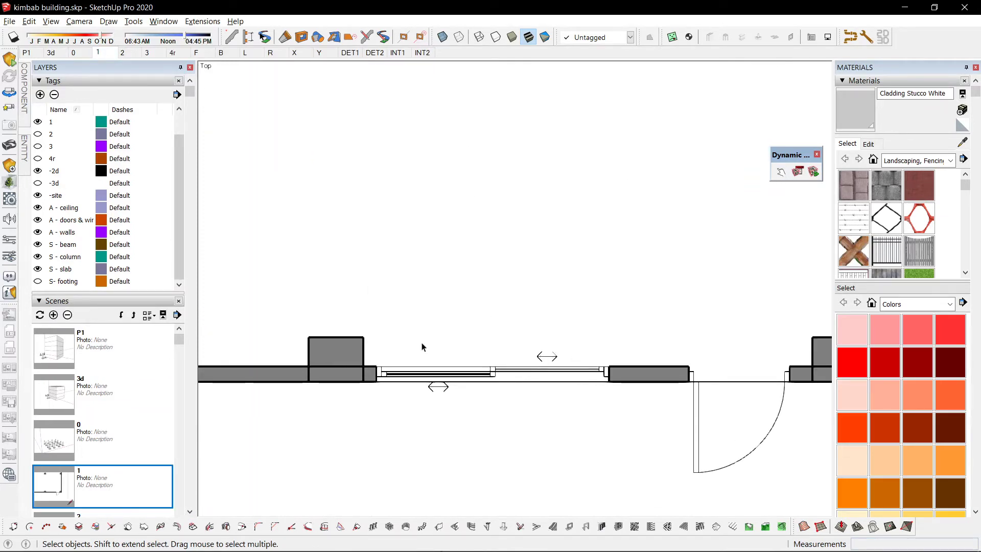
{"action": "scroll", "coordinate": [656, 442], "scroll_direction": "down", "scroll_amount": 1}
{"action": "scroll", "coordinate": [531, 416], "scroll_direction": "down", "scroll_amount": 1}
{"action": "scroll", "coordinate": [616, 416], "scroll_direction": "up", "scroll_amount": 1}
{"action": "middle_click_drag", "start_coordinate": [556, 230], "coordinate": [572, 355], "text": "shift"}
{"action": "scroll", "coordinate": [485, 253], "scroll_direction": "down", "scroll_amount": 1}
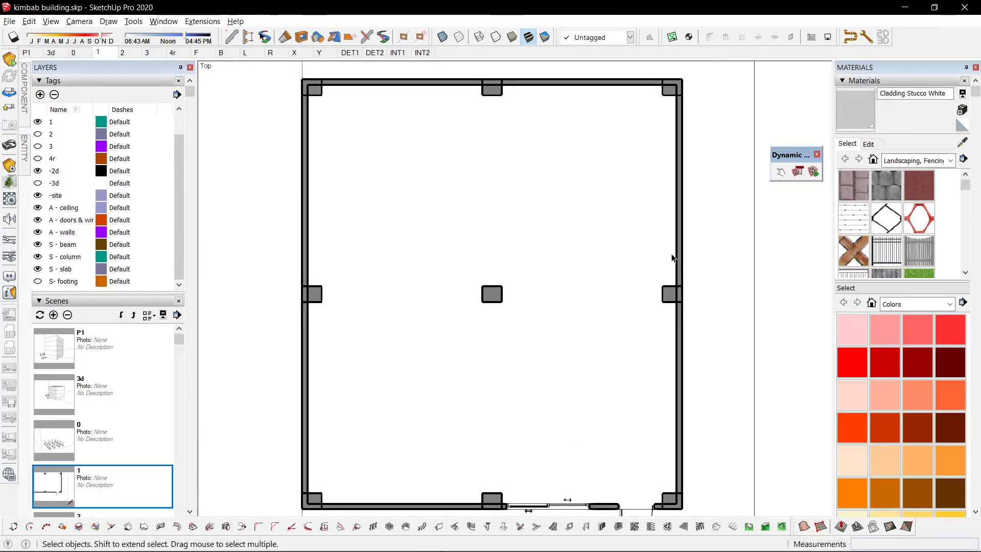
{"action": "scroll", "coordinate": [639, 372], "scroll_direction": "down", "scroll_amount": 1}
Set scene 1 to save its camera location
{"action": "left_click", "coordinate": [174, 347]}
{"action": "scroll", "coordinate": [193, 261], "scroll_direction": "down", "scroll_amount": 3}
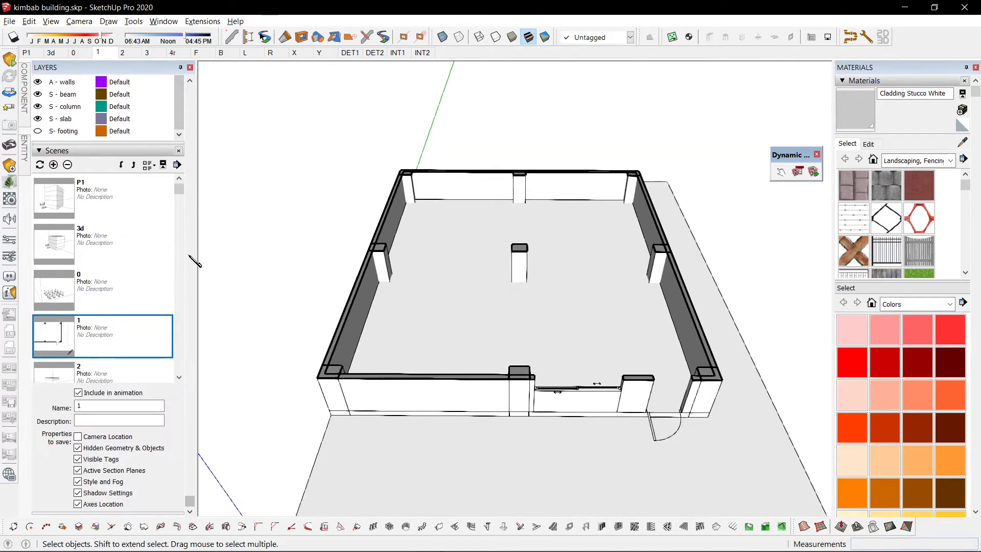
{"action": "left_click", "coordinate": [107, 52]}
{"action": "middle_click_drag", "start_coordinate": [529, 217], "coordinate": [218, 368]}
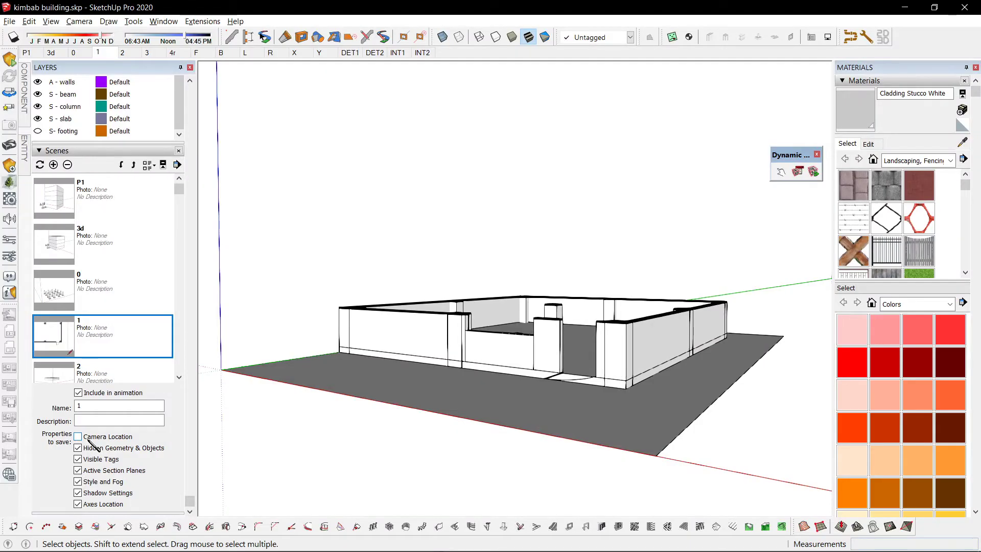
{"action": "left_click", "coordinate": [88, 440]}
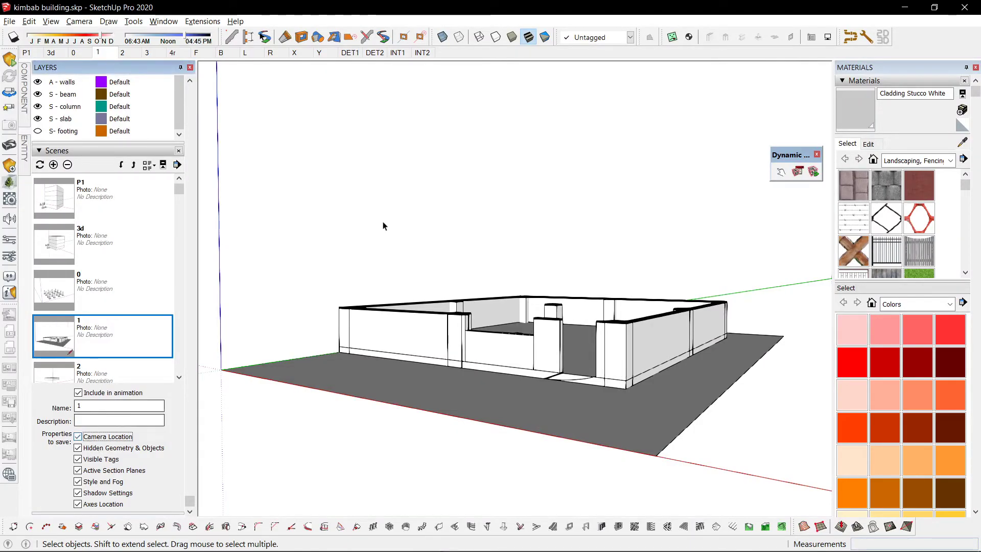
Give scene 1 a top view in parallel projection zoomed to the model extents, and update the scene
{"action": "key", "text": "shift+t"}
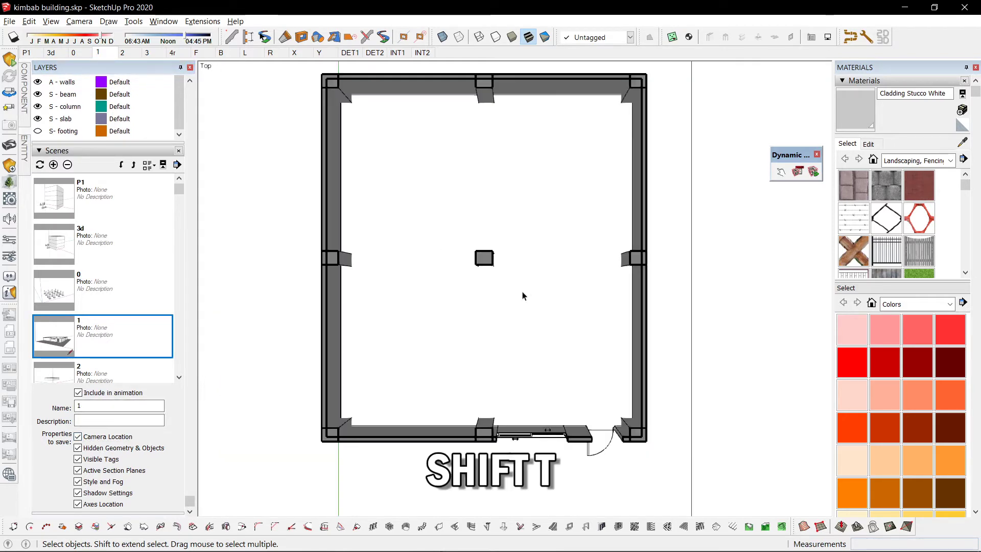
{"action": "key", "text": "grave"}
{"action": "key", "text": "grave"}
{"action": "middle_click_drag", "start_coordinate": [511, 202], "coordinate": [510, 222], "text": "shift"}
{"action": "scroll", "coordinate": [531, 337], "scroll_direction": "up", "scroll_amount": 1}
{"action": "key", "text": "shift+z"}
{"action": "scroll", "coordinate": [531, 341], "scroll_direction": "up", "scroll_amount": 1}
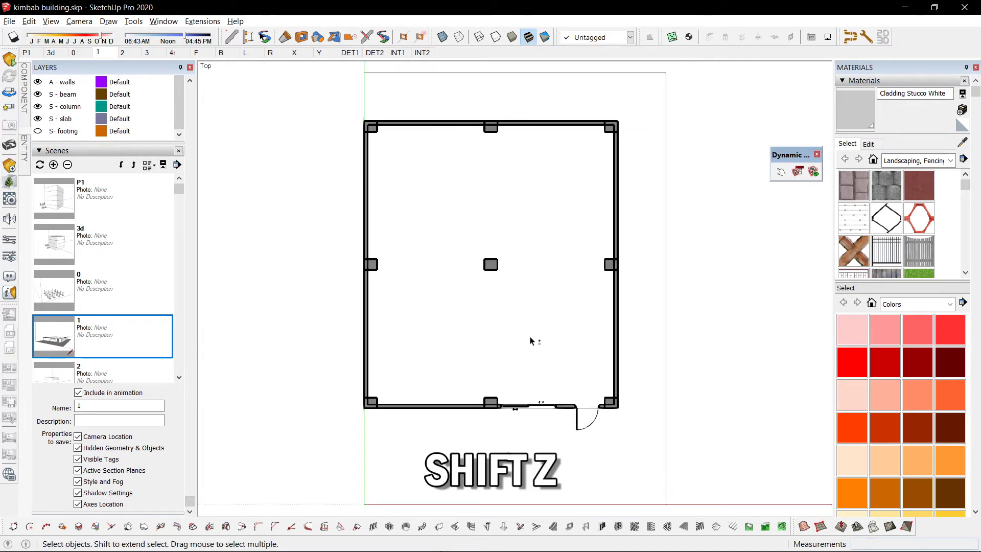
{"action": "key", "text": "shift+3"}
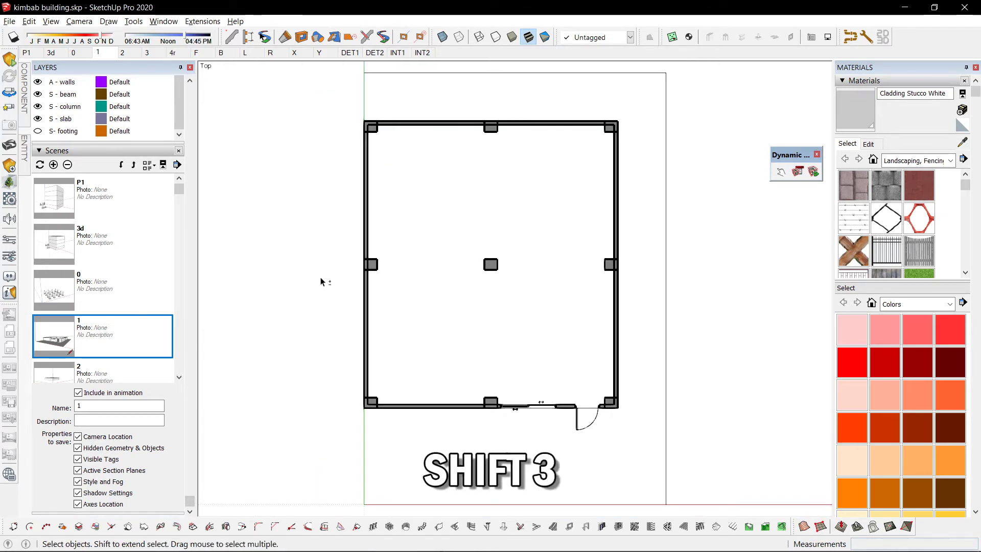
{"action": "right_click", "coordinate": [99, 51]}
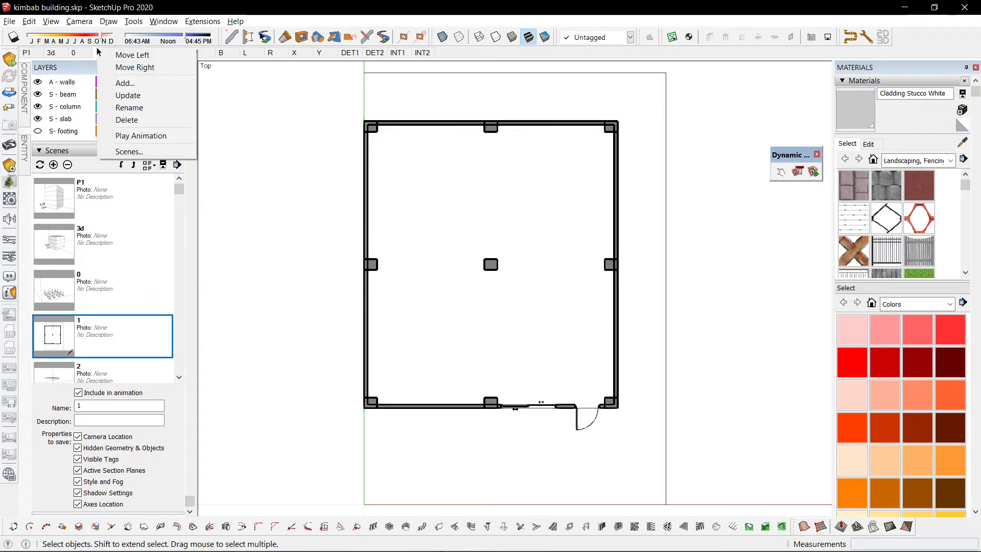
{"action": "left_click", "coordinate": [125, 95]}
Switch between the 3d scene and scene 1 to check the saved plan view
{"action": "scroll", "coordinate": [283, 160], "scroll_direction": "down", "scroll_amount": 2}
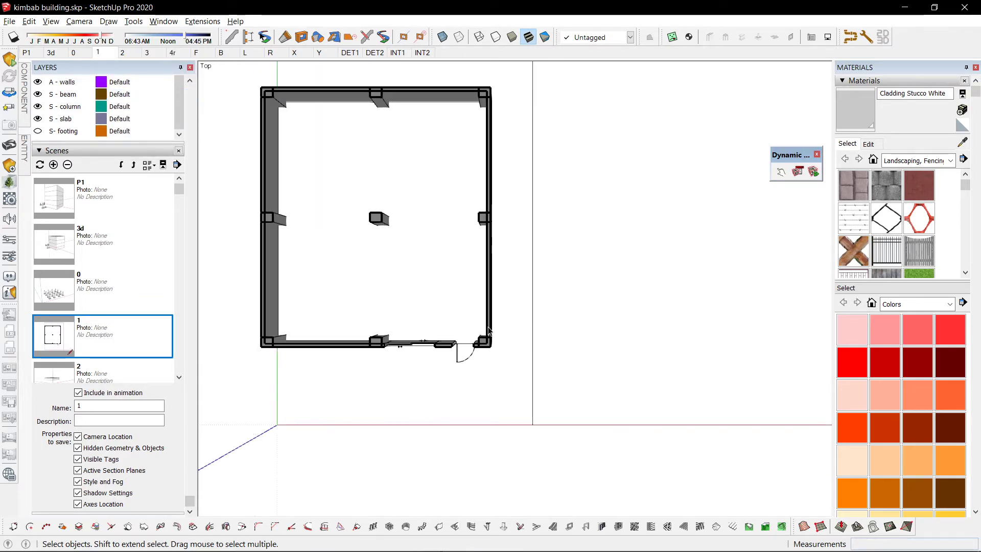
{"action": "left_click", "coordinate": [53, 52]}
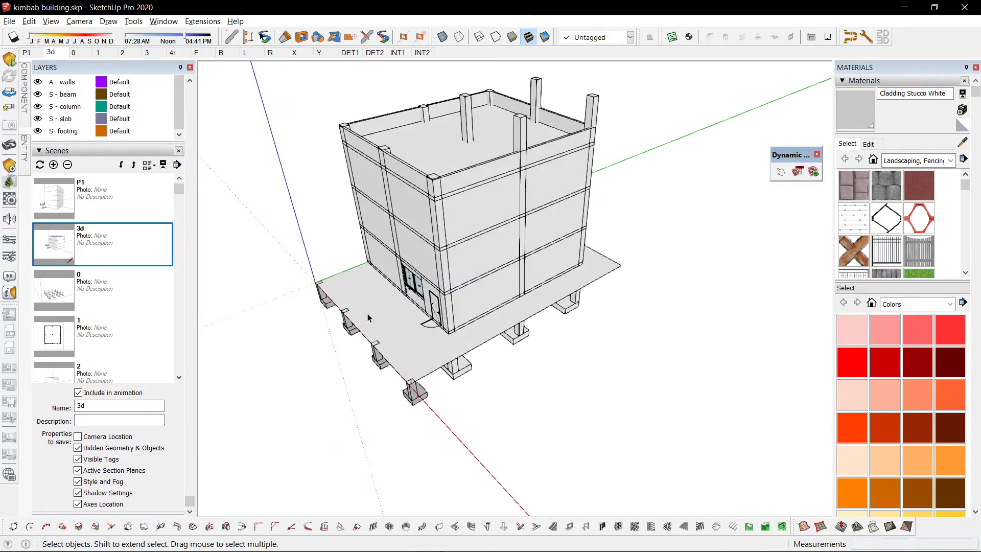
{"action": "middle_click_drag", "start_coordinate": [717, 268], "coordinate": [578, 317]}
{"action": "scroll", "coordinate": [488, 281], "scroll_direction": "up", "scroll_amount": 2}
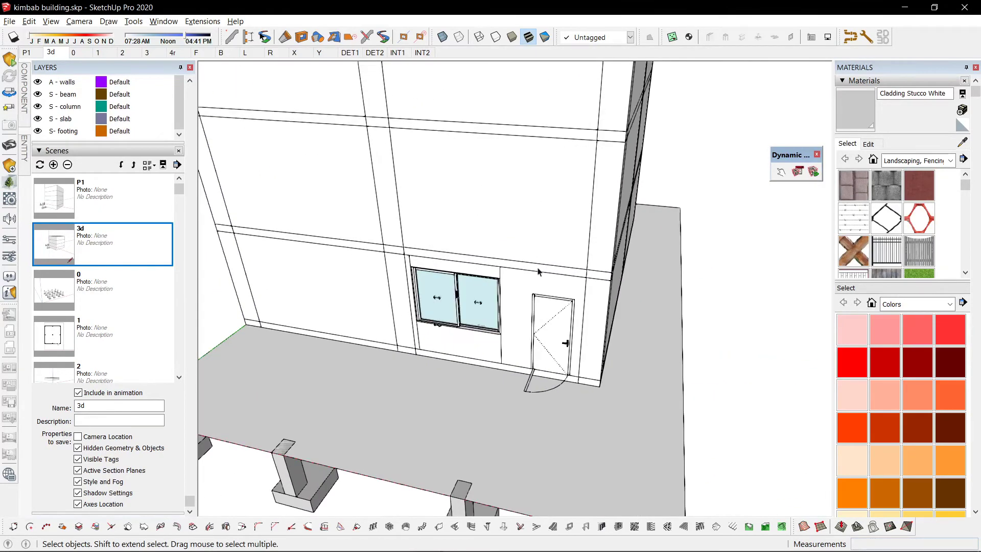
{"action": "scroll", "coordinate": [704, 251], "scroll_direction": "down", "scroll_amount": 2}
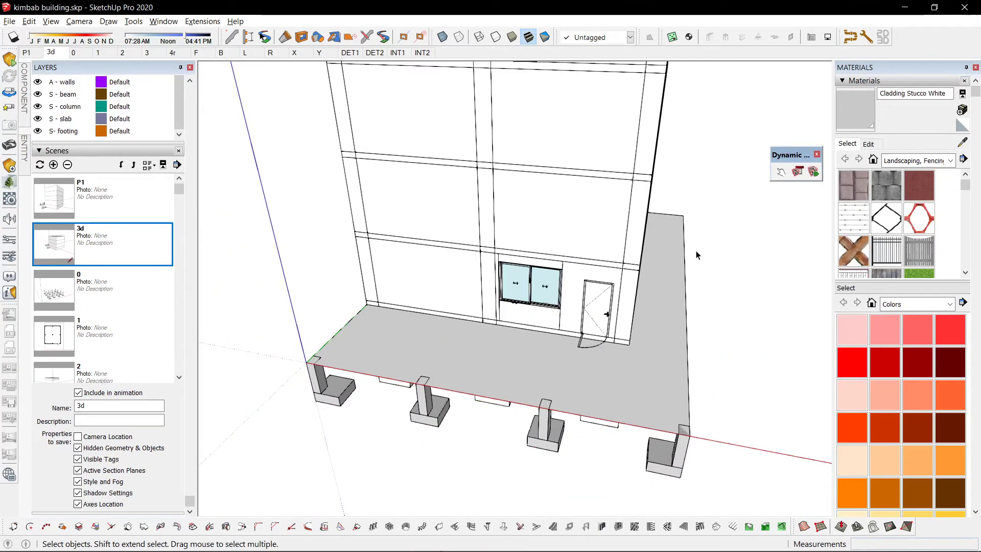
{"action": "left_click", "coordinate": [105, 53]}
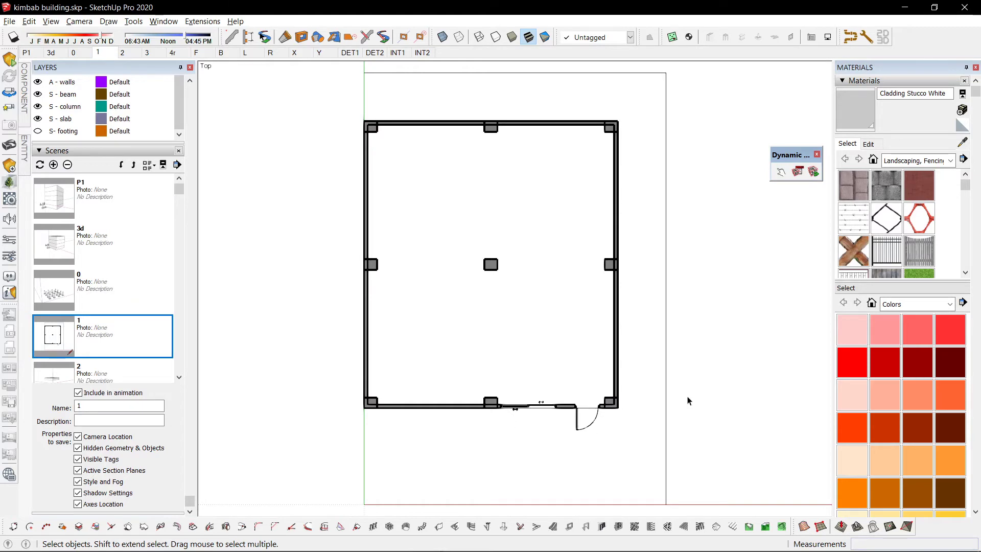
Hide the S- footing tag in front elevation scene F, zoom to the extents and update the scene
{"action": "left_click", "coordinate": [197, 53]}
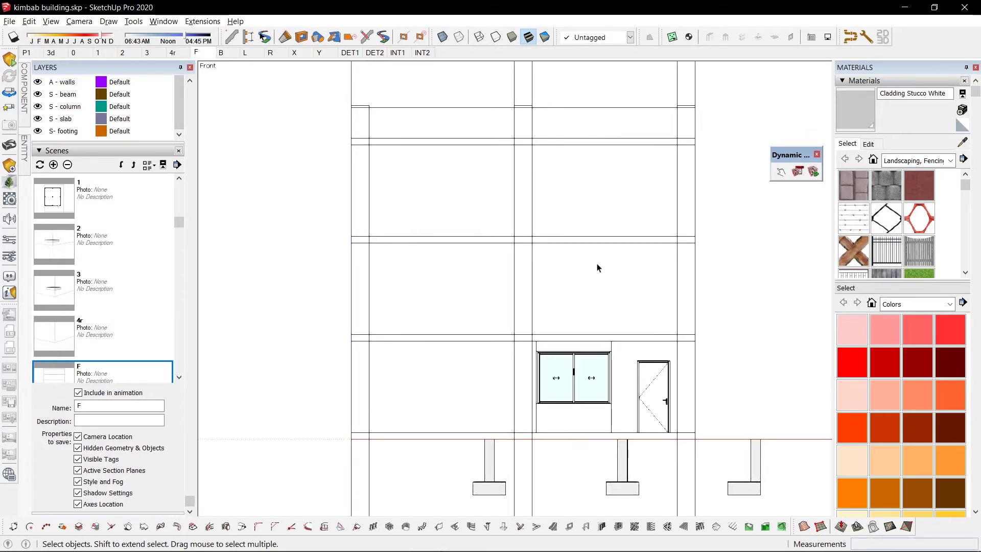
{"action": "scroll", "coordinate": [620, 409], "scroll_direction": "down", "scroll_amount": 2}
{"action": "scroll", "coordinate": [620, 456], "scroll_direction": "down", "scroll_amount": 1}
{"action": "middle_click_drag", "start_coordinate": [620, 456], "coordinate": [560, 344], "text": "shift"}
{"action": "scroll", "coordinate": [561, 344], "scroll_direction": "up", "scroll_amount": 1}
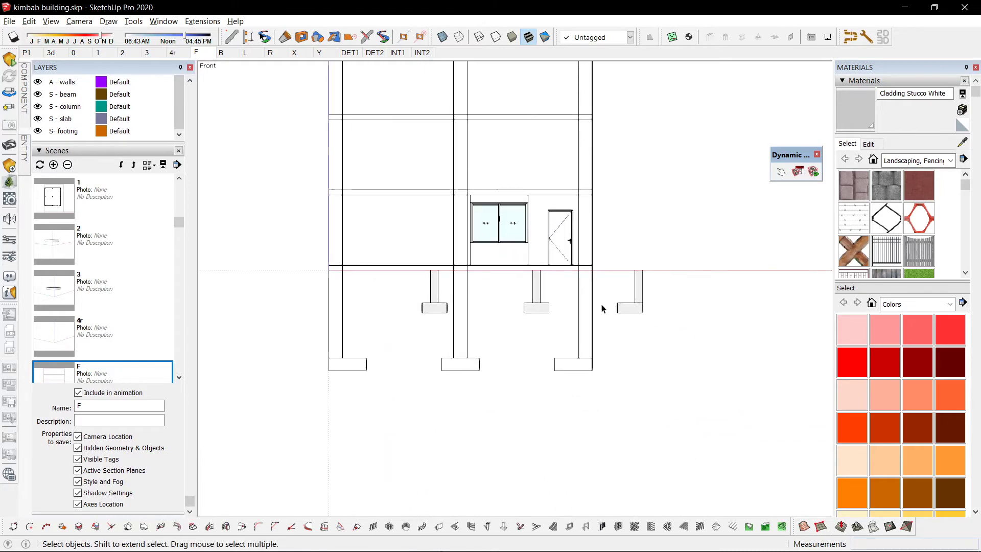
{"action": "scroll", "coordinate": [158, 123], "scroll_direction": "up", "scroll_amount": 10}
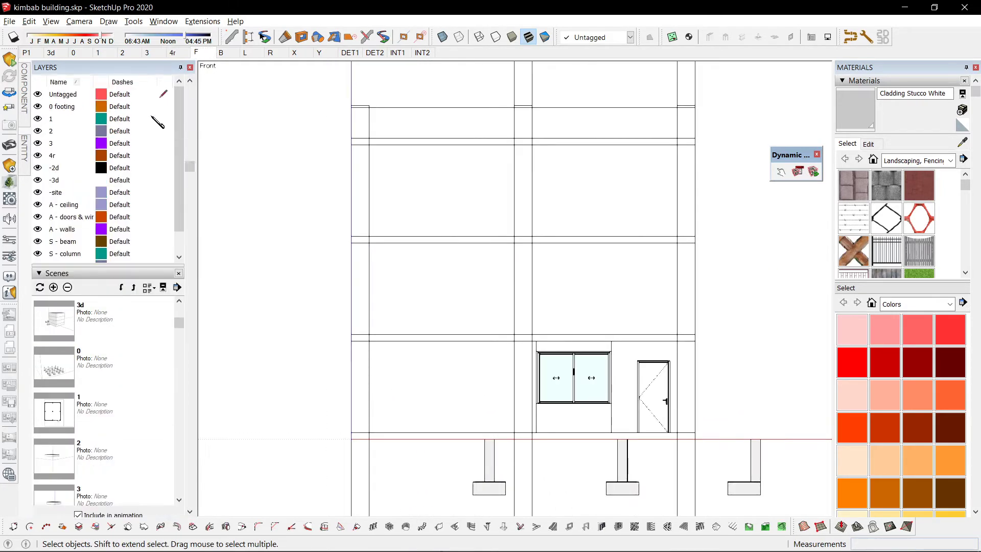
{"action": "left_click", "coordinate": [37, 134]}
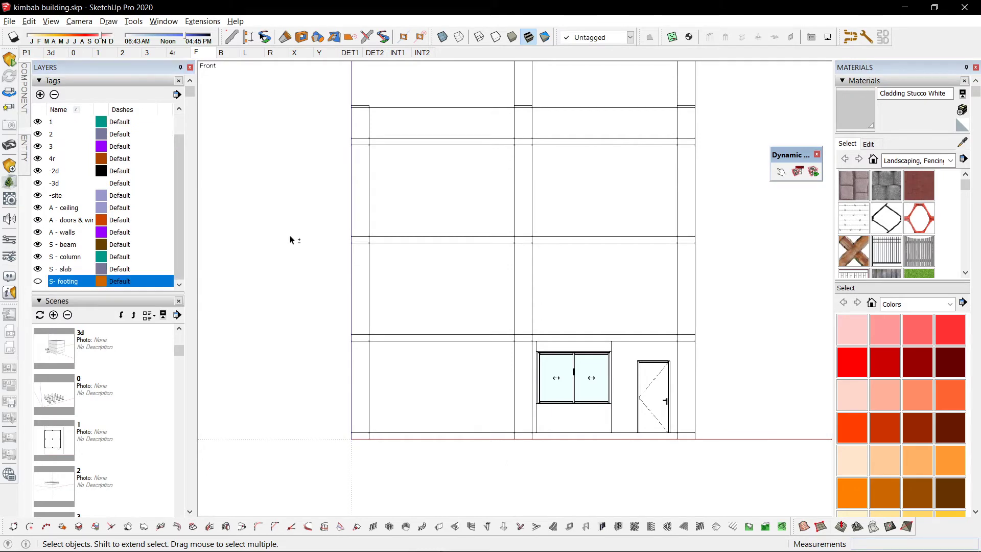
{"action": "key", "text": "shift+z"}
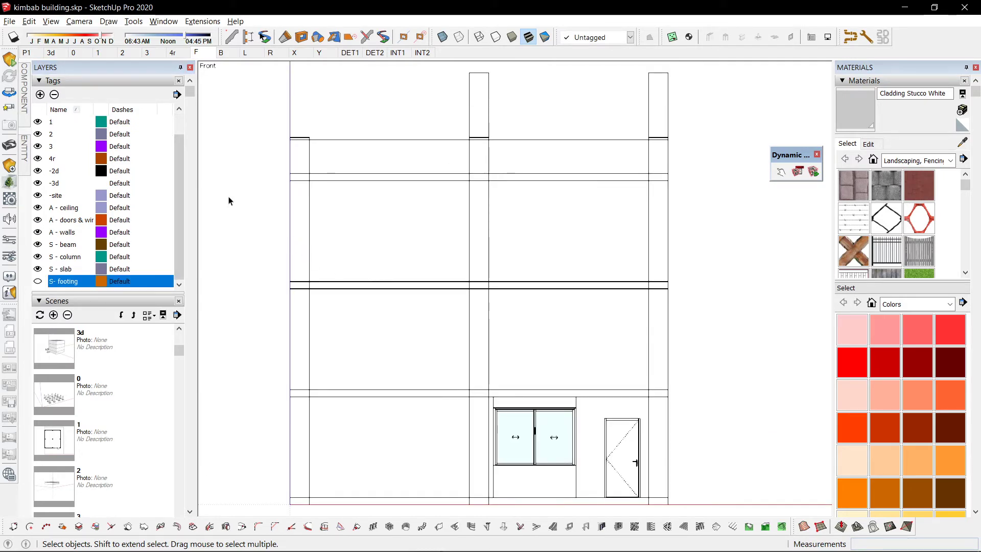
{"action": "right_click", "coordinate": [199, 57]}
{"action": "left_click", "coordinate": [237, 105]}
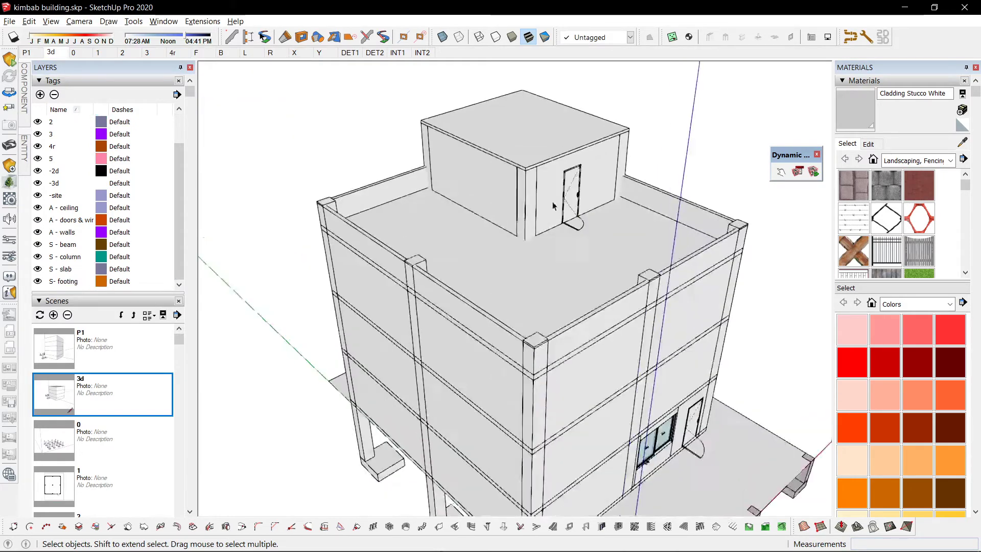
Open the rooftop room's wall group and inspect the long blank wall beside the door wall
{"action": "scroll", "coordinate": [512, 203], "scroll_direction": "up", "scroll_amount": 3}
{"action": "scroll", "coordinate": [468, 237], "scroll_direction": "down", "scroll_amount": 2}
{"action": "middle_click_drag", "start_coordinate": [468, 236], "coordinate": [552, 237]}
{"action": "scroll", "coordinate": [467, 199], "scroll_direction": "up", "scroll_amount": 2}
{"action": "double_click", "coordinate": [473, 213]}
{"action": "left_click", "coordinate": [473, 215]}
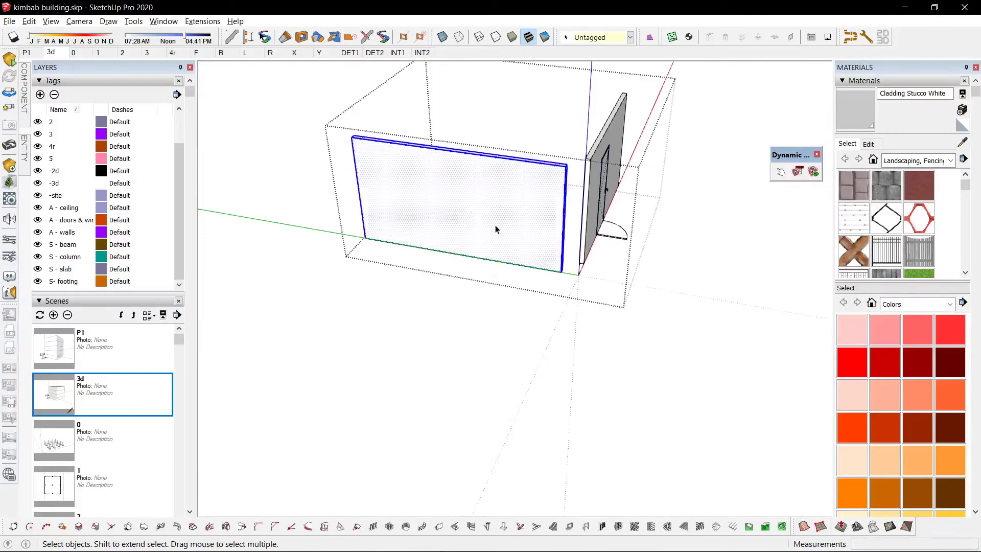
{"action": "scroll", "coordinate": [487, 251], "scroll_direction": "down", "scroll_amount": 3}
{"action": "left_click", "coordinate": [546, 279]}
{"action": "scroll", "coordinate": [464, 251], "scroll_direction": "up", "scroll_amount": 12}
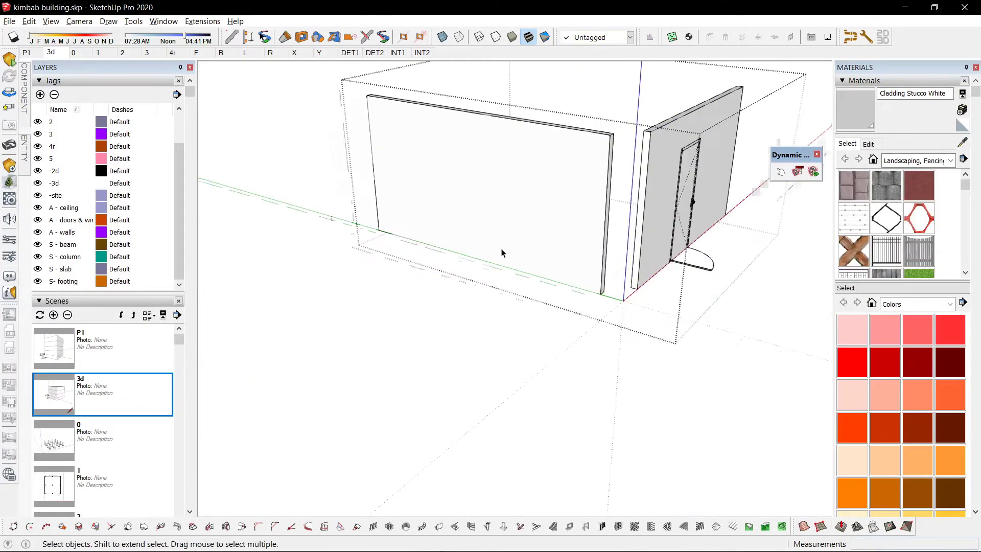
{"action": "key", "text": "t"}
{"action": "left_click", "coordinate": [509, 276]}
{"action": "scroll", "coordinate": [511, 187], "scroll_direction": "down", "scroll_amount": 5}
{"action": "key", "text": "r"}
{"action": "left_click", "coordinate": [429, 121]}
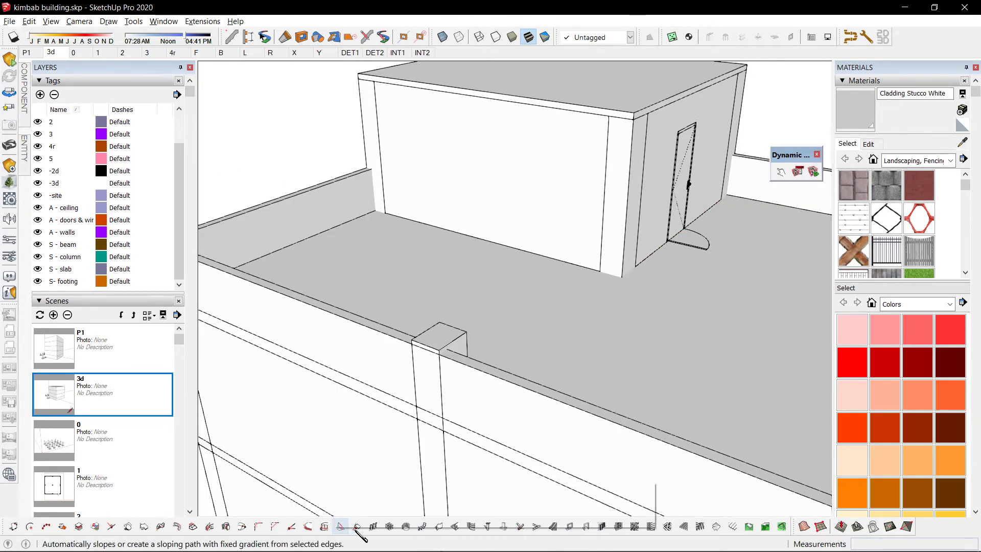
Try to create a 0.40 m by 0.60 m wall opening in the rooftop room's long blank wall
{"action": "left_click", "coordinate": [463, 528]}
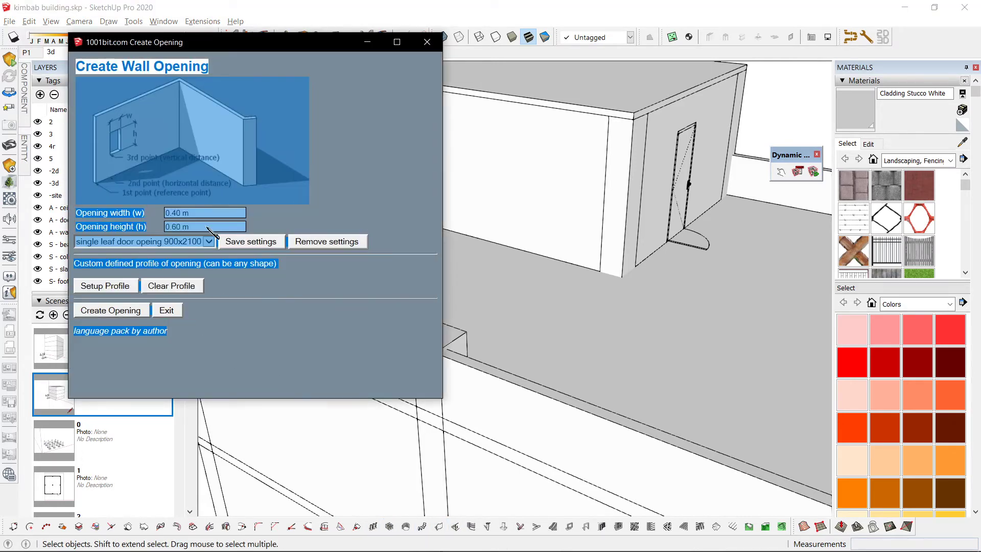
{"action": "left_click", "coordinate": [118, 310]}
{"action": "scroll", "coordinate": [453, 238], "scroll_direction": "up", "scroll_amount": 2}
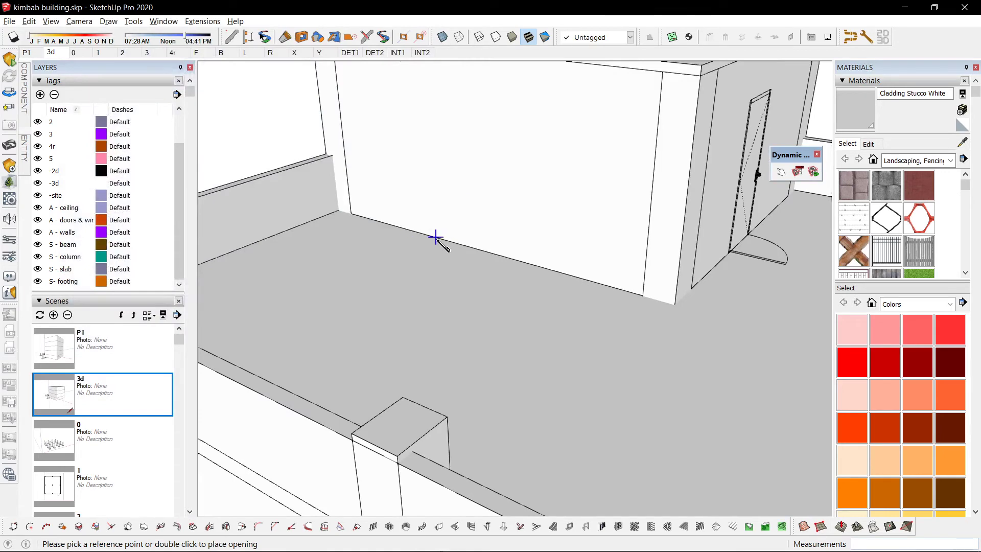
{"action": "left_click", "coordinate": [453, 156]}
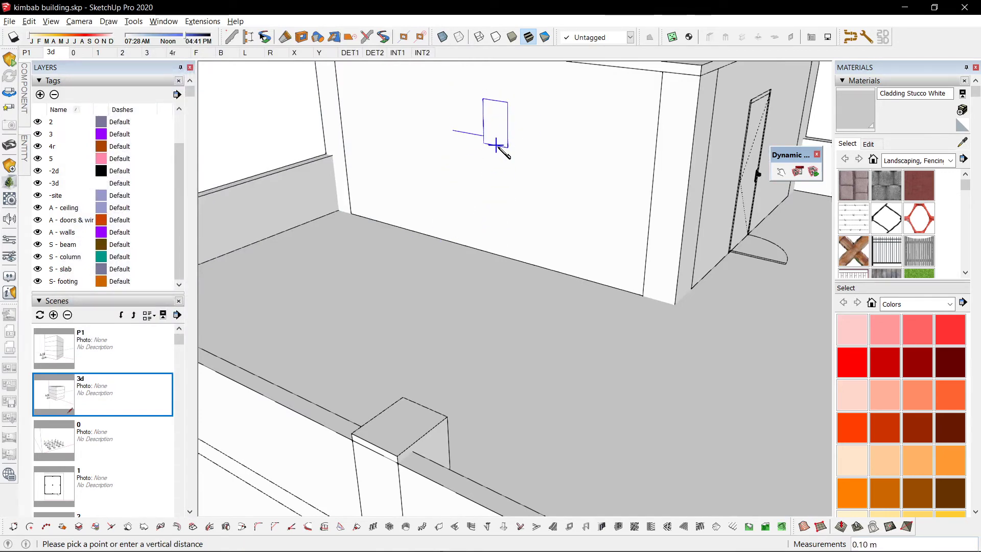
{"action": "left_click", "coordinate": [496, 145]}
{"action": "key", "text": "space"}
{"action": "scroll", "coordinate": [539, 162], "scroll_direction": "down", "scroll_amount": 2}
{"action": "middle_click_drag", "start_coordinate": [545, 173], "coordinate": [642, 199]}
{"action": "key", "text": "ctrl+z"}
Copy the ground-floor front wall's window panel and paste it at the base of the rooftop room's blank side wall
{"action": "scroll", "coordinate": [541, 218], "scroll_direction": "down", "scroll_amount": 3}
{"action": "scroll", "coordinate": [415, 204], "scroll_direction": "down", "scroll_amount": 5}
{"action": "middle_click_drag", "start_coordinate": [414, 205], "coordinate": [220, 176]}
{"action": "scroll", "coordinate": [588, 383], "scroll_direction": "up", "scroll_amount": 5}
{"action": "double_click", "coordinate": [588, 383]}
{"action": "left_click", "coordinate": [588, 383]}
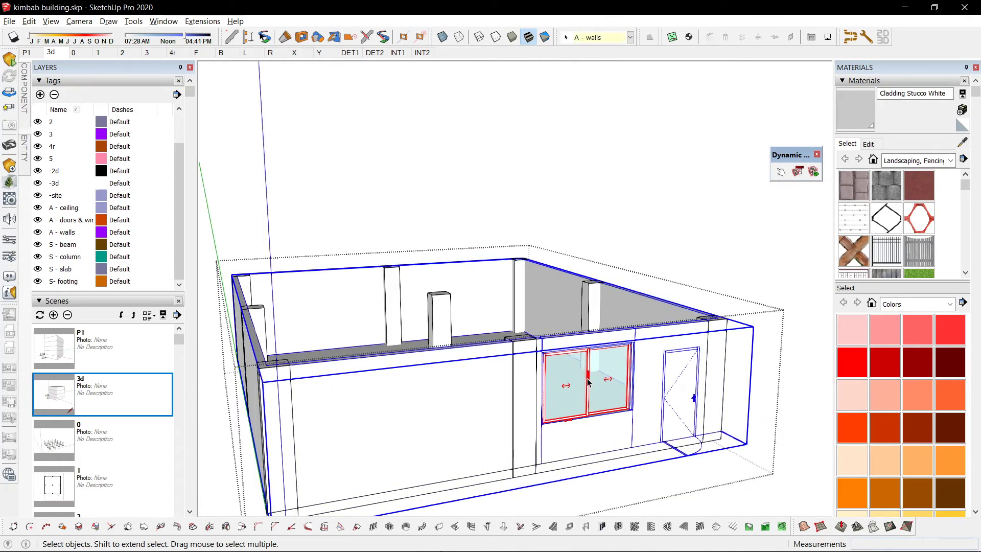
{"action": "scroll", "coordinate": [588, 381], "scroll_direction": "down", "scroll_amount": 3}
{"action": "left_click", "coordinate": [588, 380]}
{"action": "scroll", "coordinate": [588, 381], "scroll_direction": "down", "scroll_amount": 3}
{"action": "key", "text": "ctrl+c"}
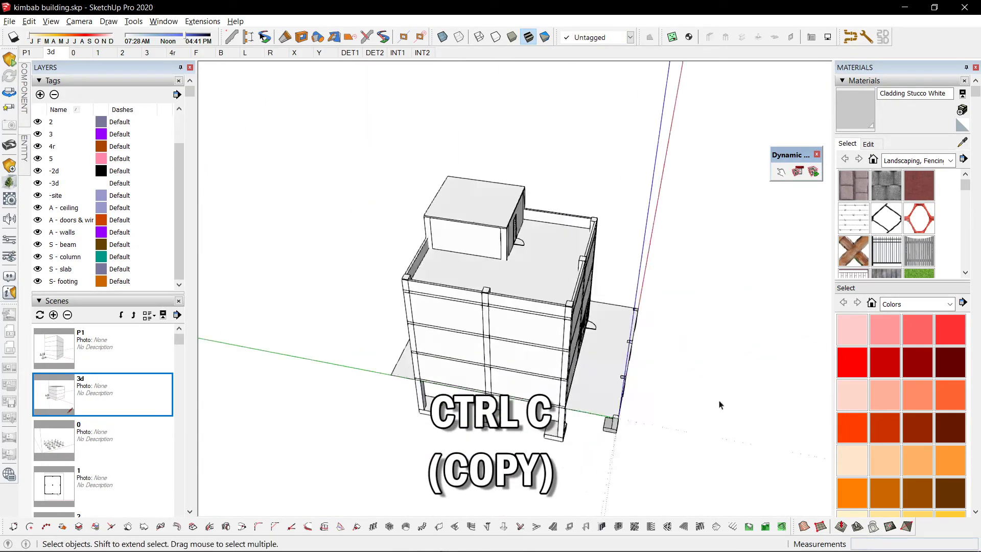
{"action": "scroll", "coordinate": [440, 223], "scroll_direction": "up", "scroll_amount": 10}
{"action": "key", "text": "ctrl+v"}
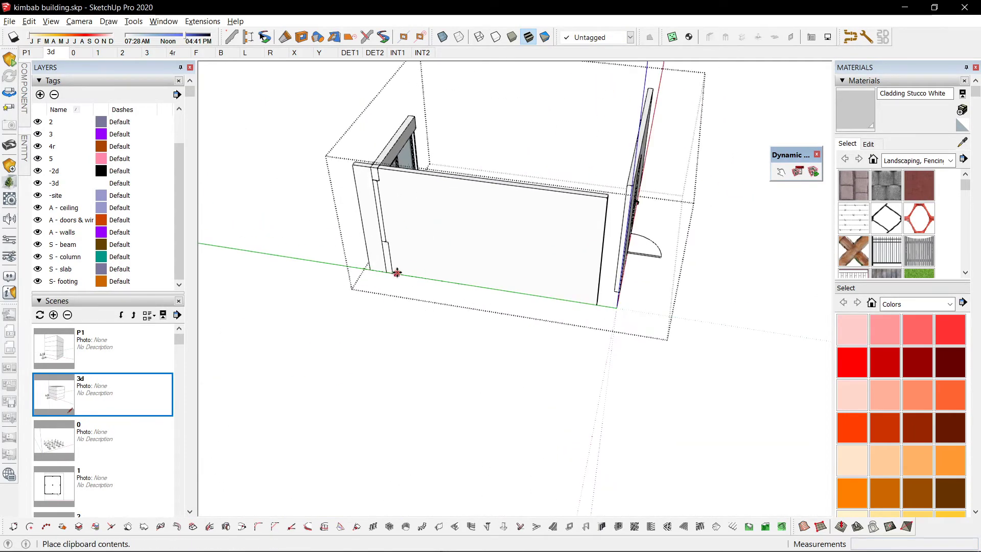
{"action": "left_click", "coordinate": [397, 273]}
Rotate the pasted window panel about its base corner so it lies in the plane of the side wall
{"action": "scroll", "coordinate": [404, 274], "scroll_direction": "up", "scroll_amount": 2}
{"action": "key", "text": "q"}
{"action": "left_click", "coordinate": [404, 270]}
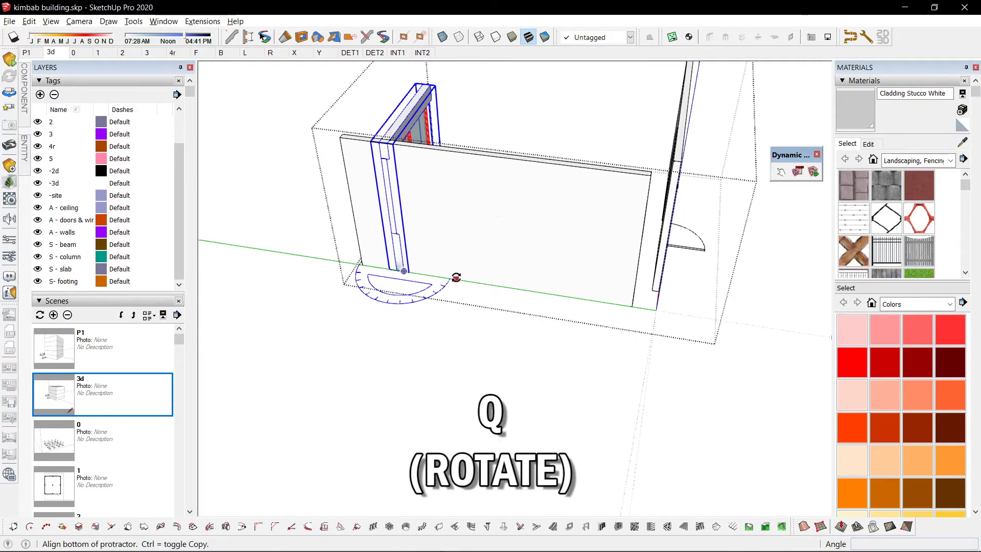
{"action": "left_click", "coordinate": [456, 279]}
{"action": "key", "text": "Return"}
{"action": "key", "text": "space"}
Copy the panel's vertical edge 2.30 m along the side wall and push the face between the edges through the wall
{"action": "middle_click_drag", "start_coordinate": [429, 199], "coordinate": [455, 214]}
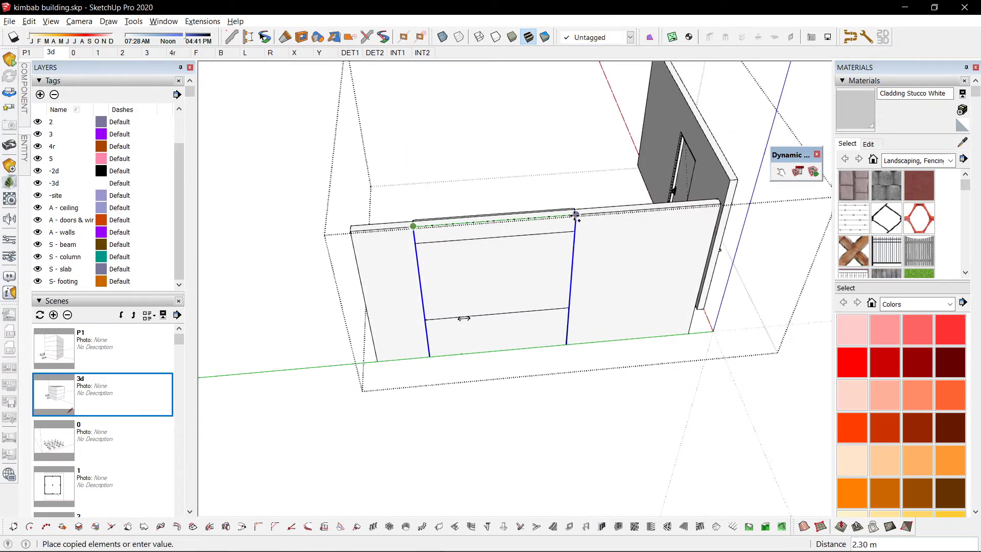
{"action": "left_click", "coordinate": [576, 214]}
{"action": "key", "text": "p"}
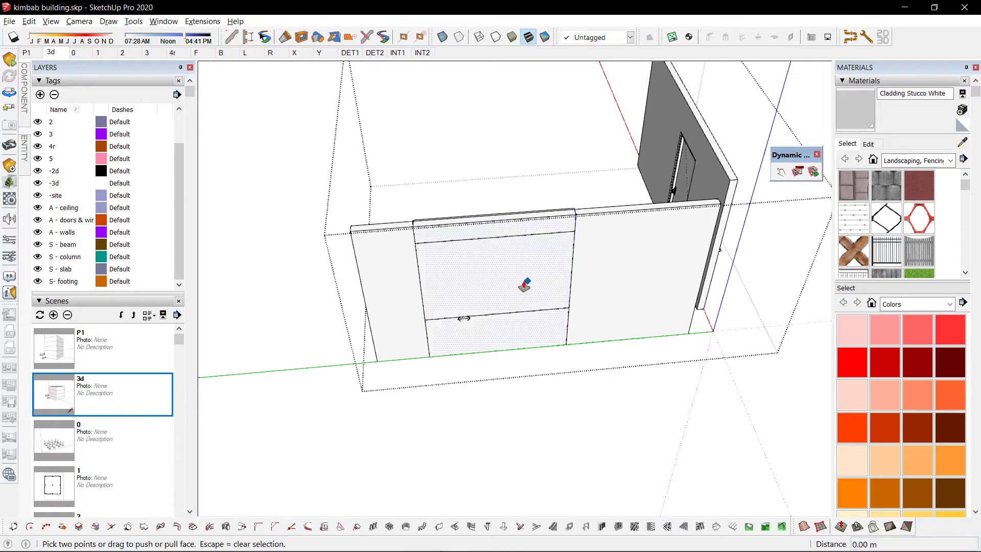
{"action": "left_click", "coordinate": [525, 287]}
{"action": "left_click", "coordinate": [479, 146]}
{"action": "key", "text": "space"}
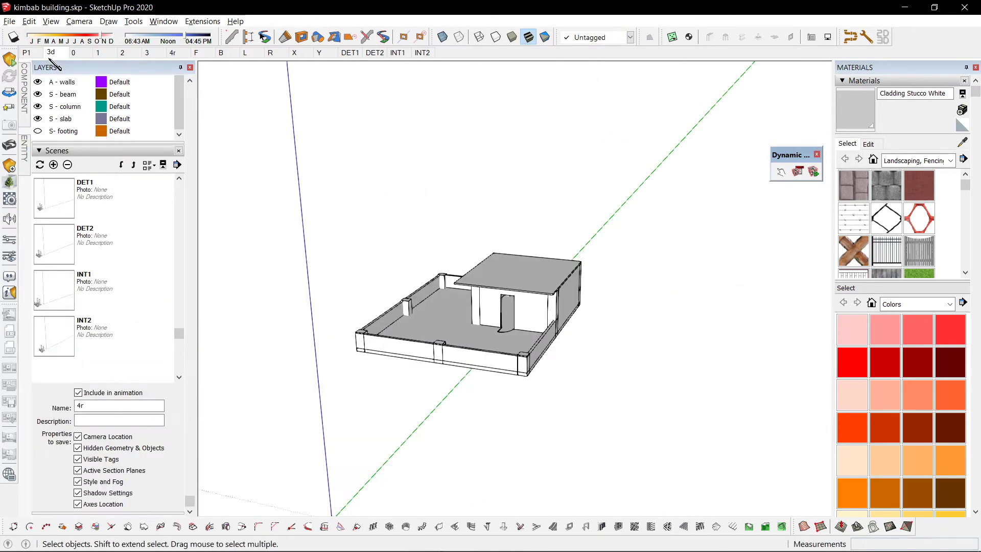
Return to the 3d scene, orbit to show the whole building and add a new scene named S
{"action": "left_click", "coordinate": [51, 53]}
{"action": "middle_click_drag", "start_coordinate": [455, 383], "coordinate": [532, 361]}
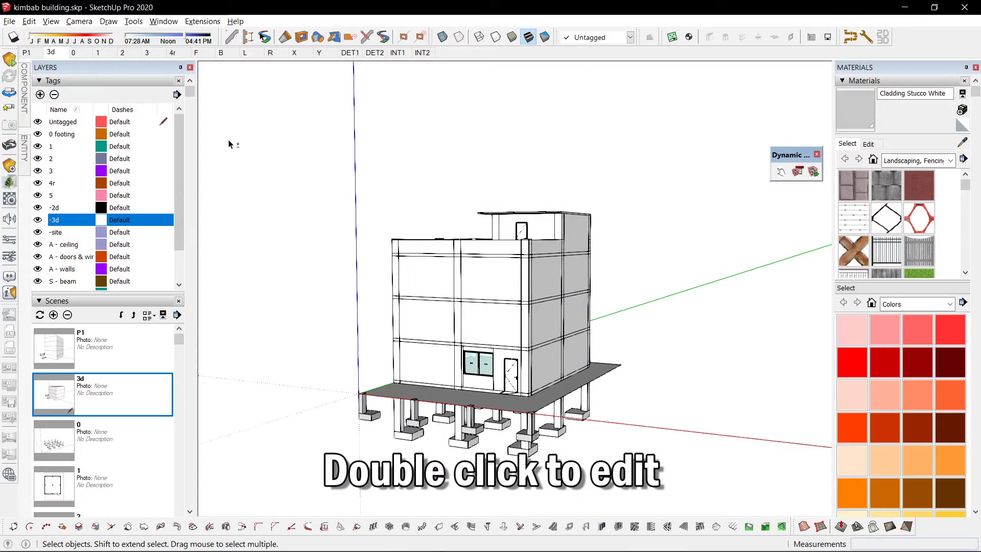
{"action": "key", "text": "shift+1"}
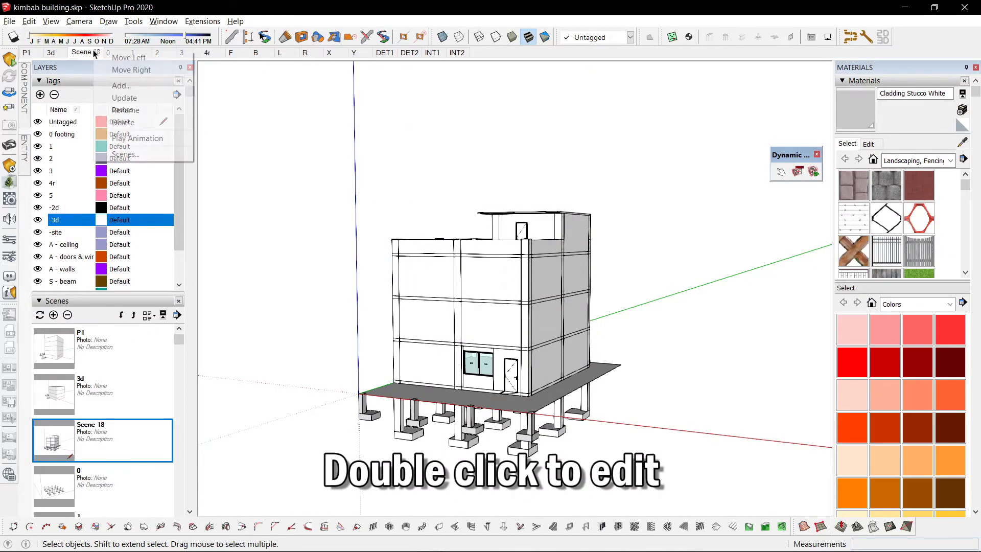
{"action": "left_click", "coordinate": [146, 110]}
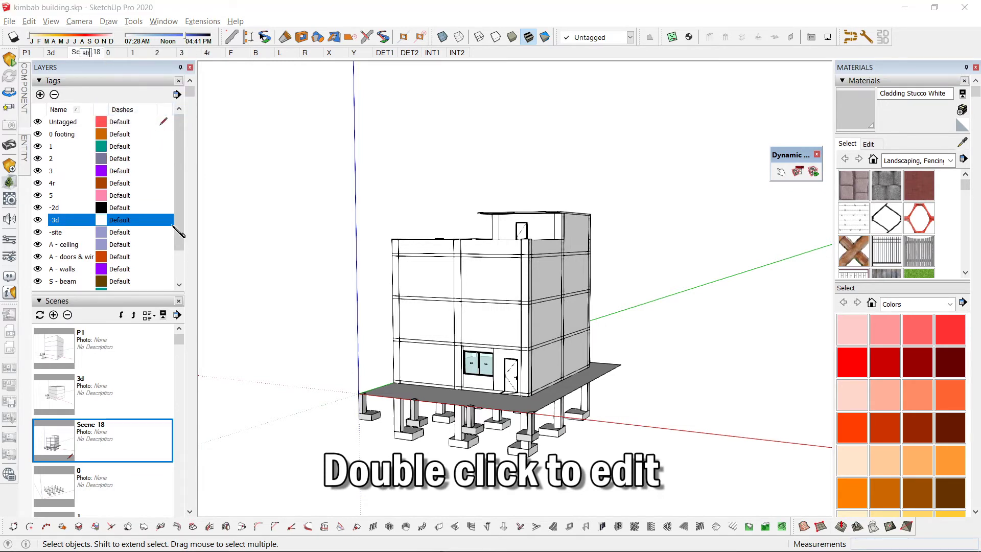
{"action": "type", "text": "S"}
{"action": "key", "text": "Return"}
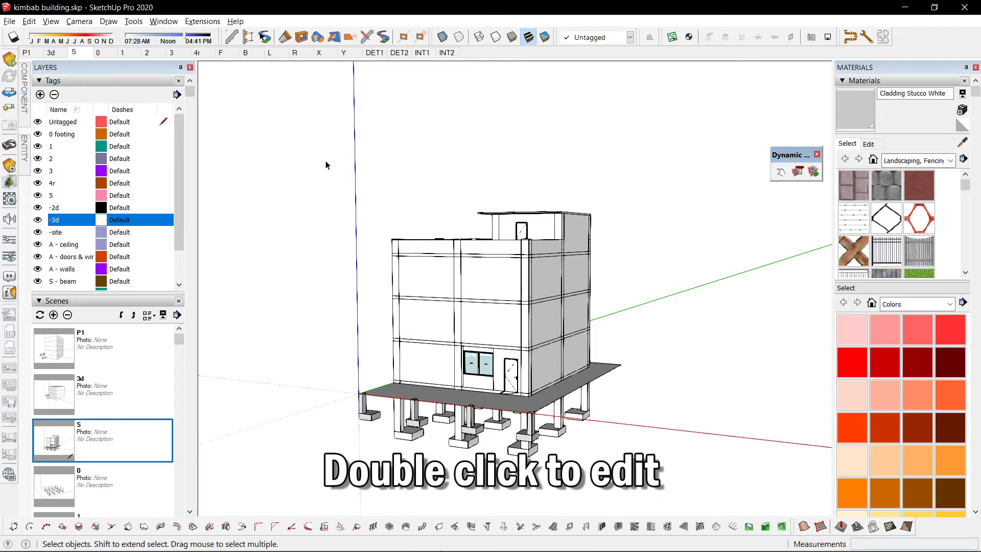
Hide the A - ceiling, A - doors & windows and A - walls tags for structural scene S
{"action": "left_click", "coordinate": [72, 246]}
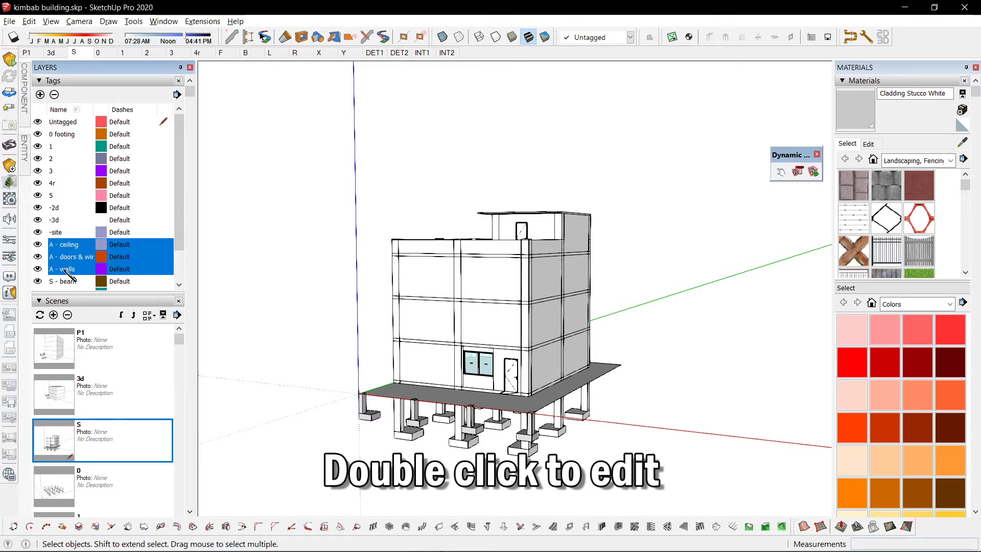
{"action": "left_click", "coordinate": [39, 245]}
{"action": "middle_click_drag", "start_coordinate": [558, 254], "coordinate": [709, 138]}
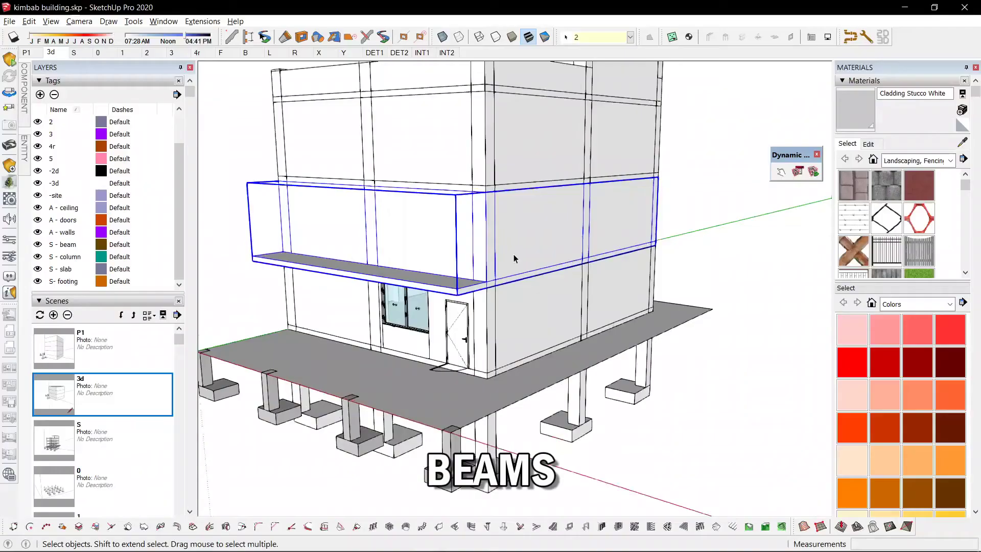
Open the storey 2 group and extrude a beam face downwards along the side edge under the floor slab
{"action": "double_click", "coordinate": [516, 254]}
{"action": "middle_click_drag", "start_coordinate": [516, 253], "coordinate": [368, 107]}
{"action": "scroll", "coordinate": [721, 236], "scroll_direction": "up", "scroll_amount": 2}
{"action": "left_click", "coordinate": [716, 237]}
{"action": "key", "text": "p"}
{"action": "left_click", "coordinate": [596, 189]}
{"action": "left_click", "coordinate": [598, 209]}
{"action": "middle_click_drag", "start_coordinate": [597, 206], "coordinate": [430, 136]}
Scale the new beam's width about its centre and close its group
{"action": "key", "text": "space"}
{"action": "left_click", "coordinate": [430, 136]}
{"action": "scroll", "coordinate": [593, 199], "scroll_direction": "down", "scroll_amount": 5}
{"action": "key", "text": "s"}
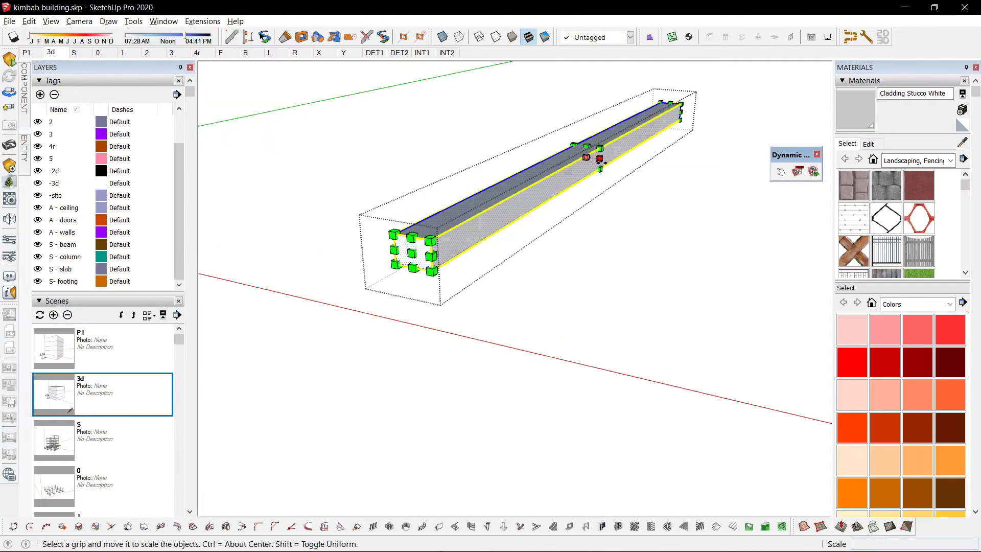
{"action": "left_click", "coordinate": [588, 159]}
{"action": "left_click", "coordinate": [590, 160], "text": "ctrl"}
{"action": "key", "text": "space"}
{"action": "scroll", "coordinate": [531, 237], "scroll_direction": "down", "scroll_amount": 2}
{"action": "left_click", "coordinate": [517, 249]}
Copy the beam across the slab's underside to form parallel beams on the other column lines
{"action": "scroll", "coordinate": [468, 258], "scroll_direction": "up", "scroll_amount": 2}
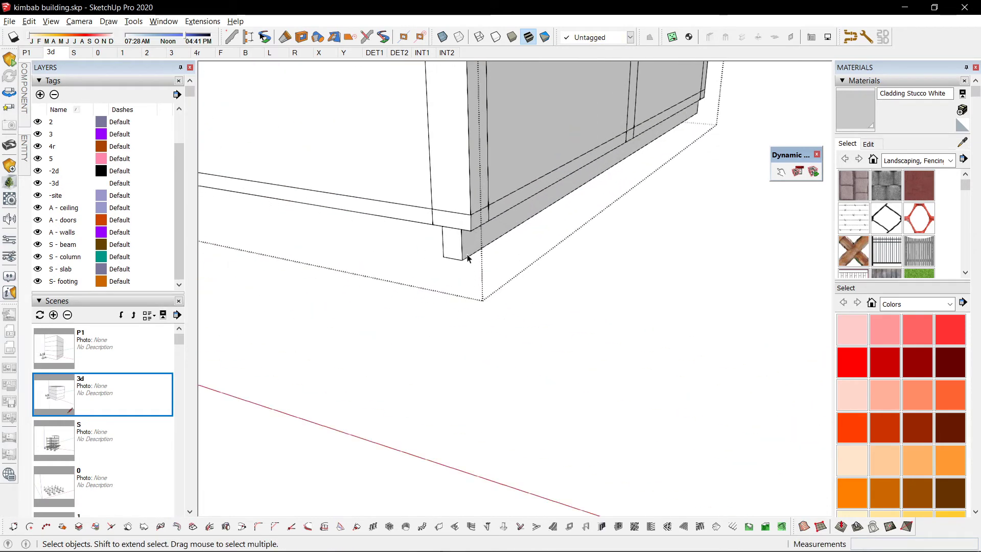
{"action": "middle_click_drag", "start_coordinate": [466, 257], "coordinate": [661, 124]}
{"action": "key", "text": "m"}
{"action": "key", "text": "ctrl"}
{"action": "left_click", "coordinate": [661, 123]}
{"action": "key", "text": "Return"}
{"action": "key", "text": "space"}
Group the three parallel beams under the storey 2 slab and assign them the S - beam tag
{"action": "scroll", "coordinate": [388, 158], "scroll_direction": "down", "scroll_amount": 2}
{"action": "middle_click_drag", "start_coordinate": [388, 158], "coordinate": [351, 215]}
{"action": "scroll", "coordinate": [350, 215], "scroll_direction": "up", "scroll_amount": 1}
{"action": "middle_click_drag", "start_coordinate": [517, 240], "coordinate": [542, 276]}
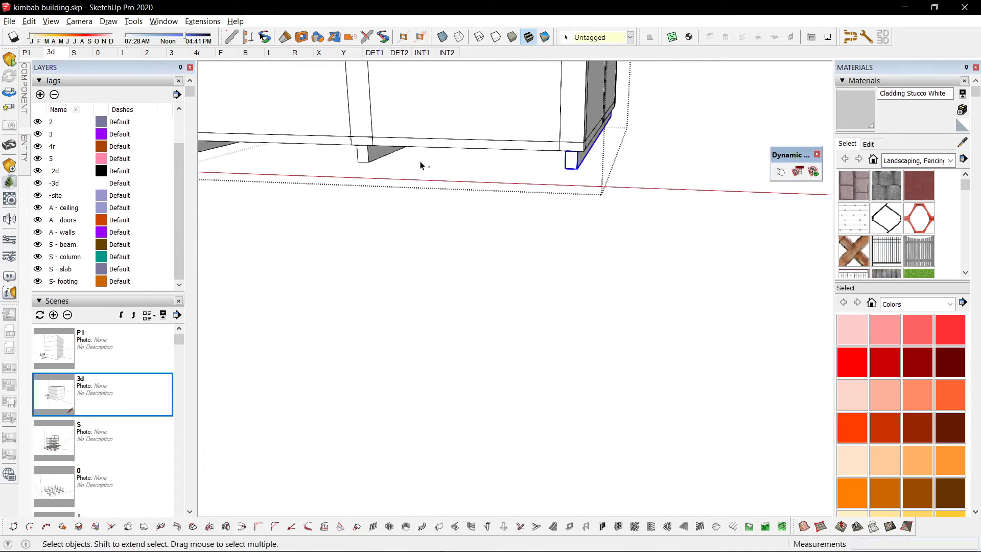
{"action": "middle_click_drag", "start_coordinate": [197, 155], "coordinate": [509, 235]}
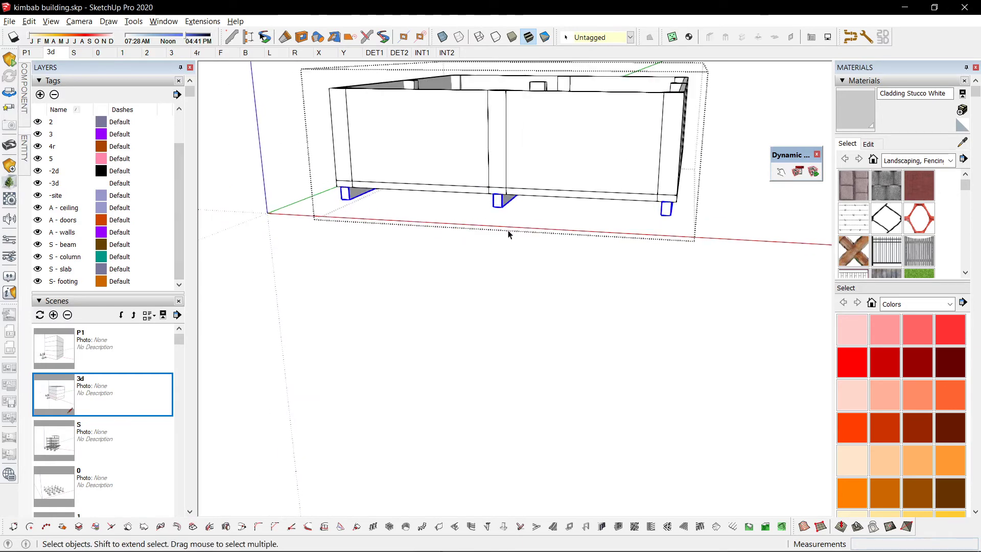
{"action": "left_click", "coordinate": [598, 38]}
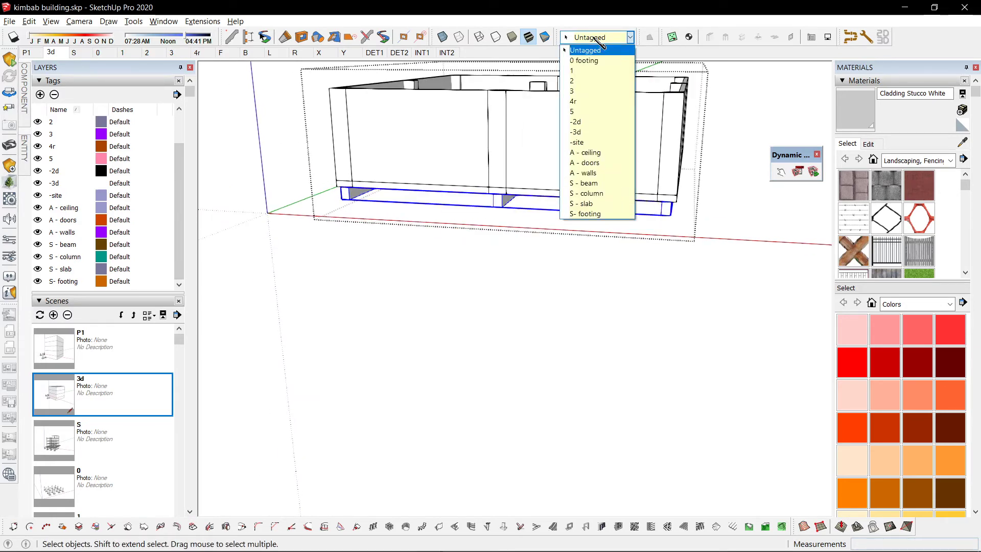
{"action": "left_click", "coordinate": [594, 184]}
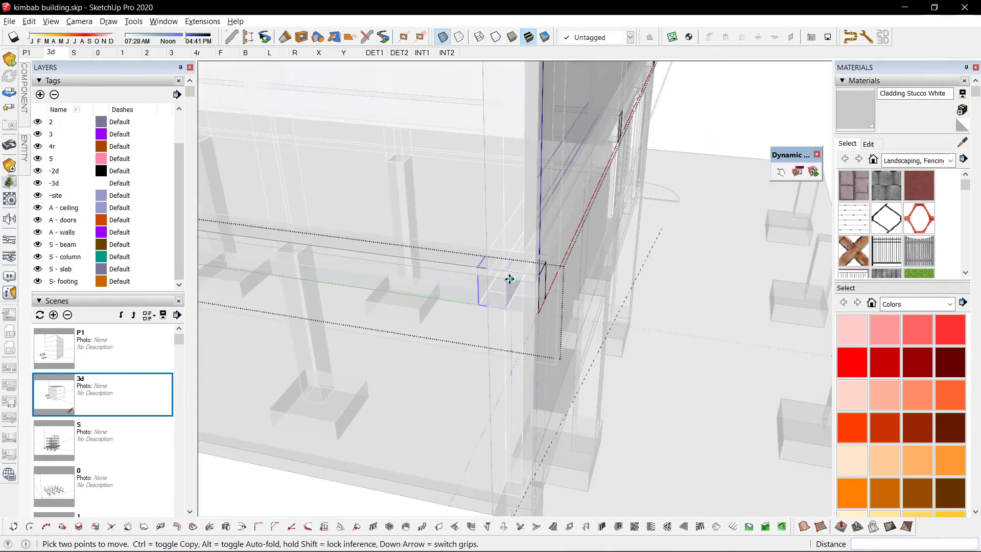
Move the cross beam into line with the corner column and the parallel beams' front ends, using X-ray display as reference
{"action": "key", "text": "space"}
{"action": "scroll", "coordinate": [493, 271], "scroll_direction": "up", "scroll_amount": 1}
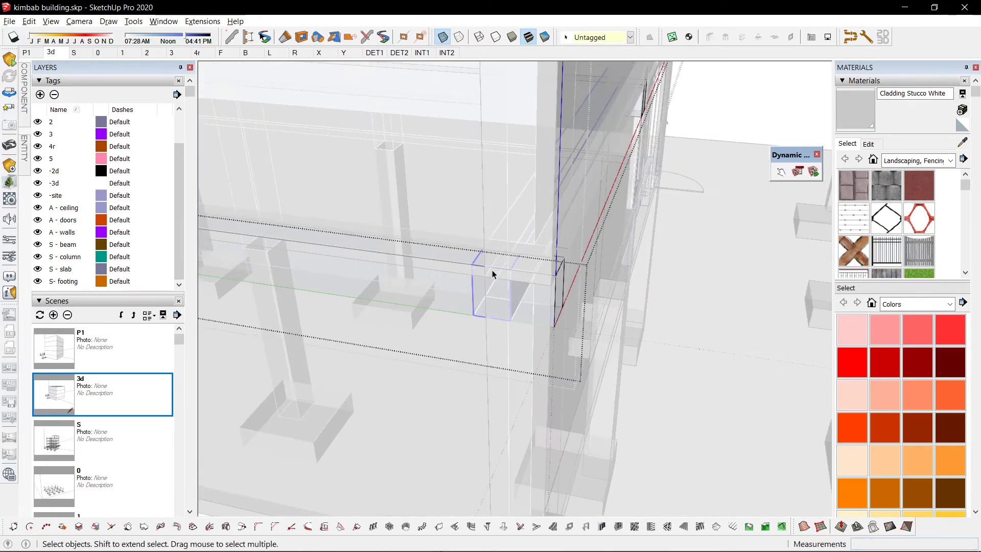
{"action": "left_click", "coordinate": [489, 269]}
{"action": "scroll", "coordinate": [505, 270], "scroll_direction": "down", "scroll_amount": 2}
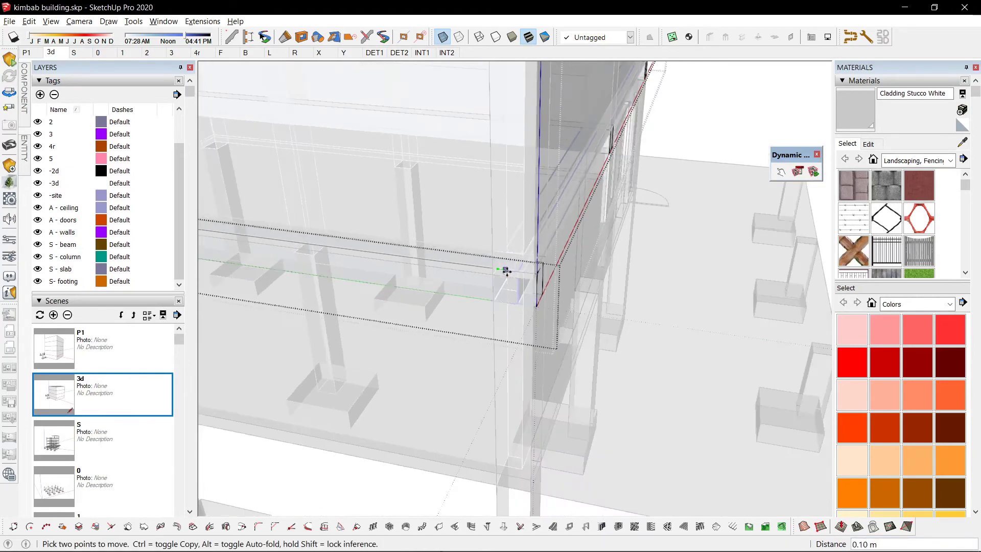
{"action": "middle_click_drag", "start_coordinate": [510, 307], "coordinate": [517, 180]}
{"action": "scroll", "coordinate": [527, 380], "scroll_direction": "up", "scroll_amount": 2}
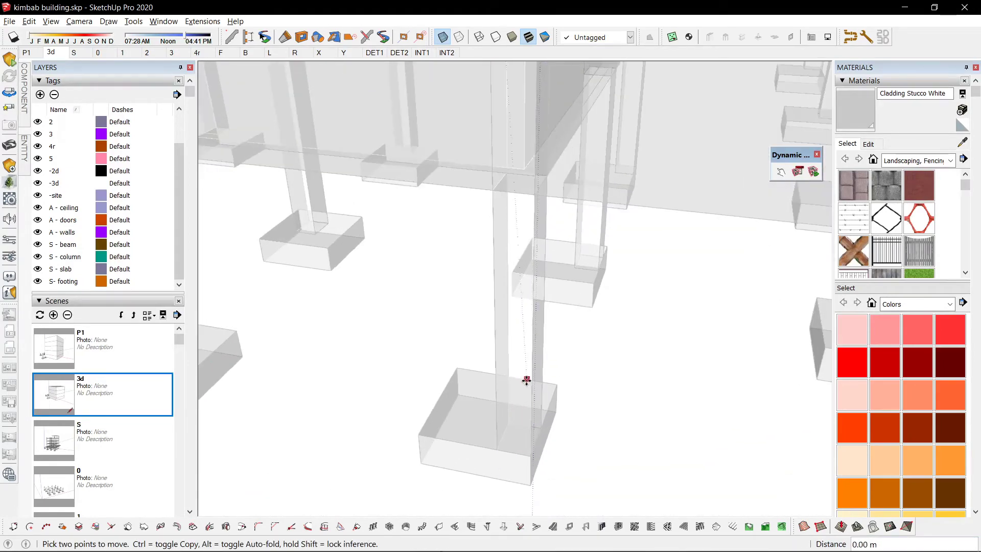
{"action": "left_click", "coordinate": [514, 454]}
{"action": "scroll", "coordinate": [515, 452], "scroll_direction": "down", "scroll_amount": 2}
{"action": "key", "text": "x"}
{"action": "scroll", "coordinate": [559, 248], "scroll_direction": "down", "scroll_amount": 2}
{"action": "middle_click_drag", "start_coordinate": [559, 247], "coordinate": [359, 390]}
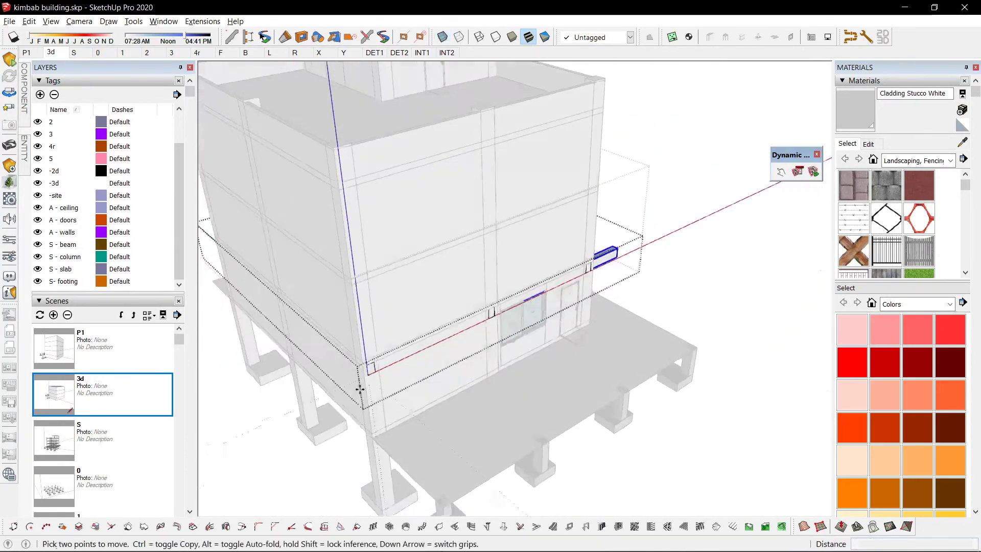
{"action": "scroll", "coordinate": [623, 258], "scroll_direction": "up", "scroll_amount": 2}
{"action": "middle_click_drag", "start_coordinate": [623, 258], "coordinate": [626, 256]}
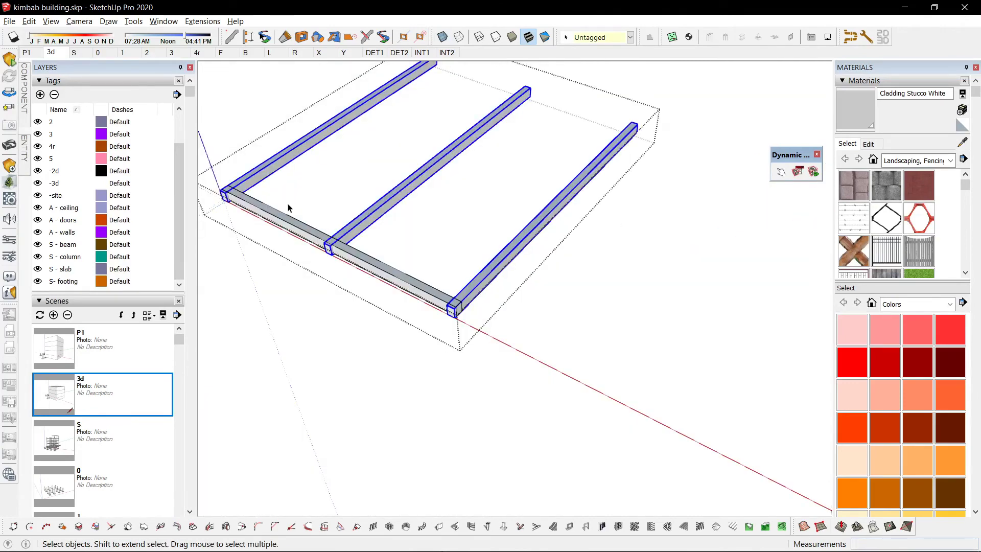
Scale the three parallel beams lengthwise along the green axis by about 1.34, extending them past the front cross beam
{"action": "key", "text": "s"}
{"action": "scroll", "coordinate": [408, 286], "scroll_direction": "up", "scroll_amount": 4}
{"action": "scroll", "coordinate": [528, 272], "scroll_direction": "down", "scroll_amount": 4}
{"action": "scroll", "coordinate": [528, 274], "scroll_direction": "down", "scroll_amount": 2}
{"action": "scroll", "coordinate": [407, 329], "scroll_direction": "up", "scroll_amount": 5}
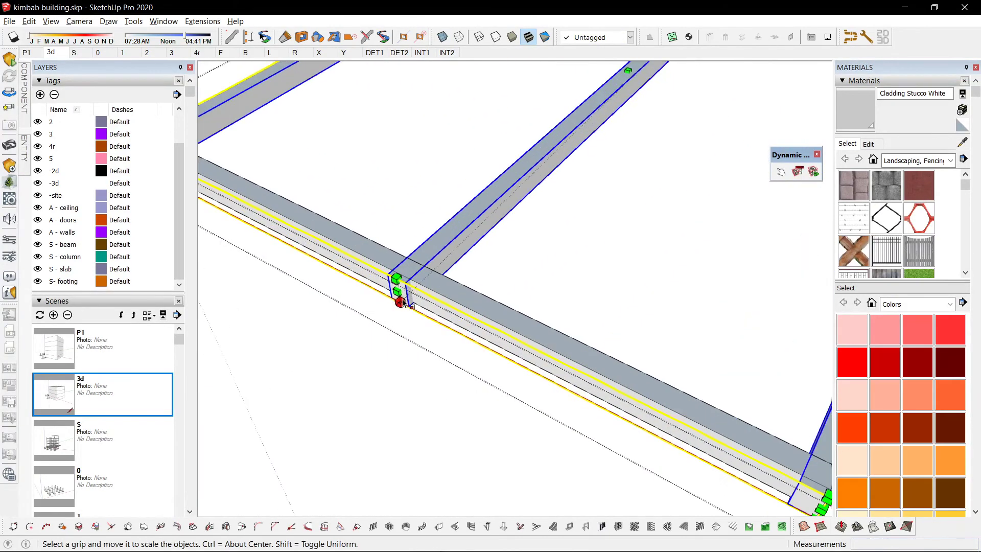
{"action": "scroll", "coordinate": [401, 286], "scroll_direction": "down", "scroll_amount": 5}
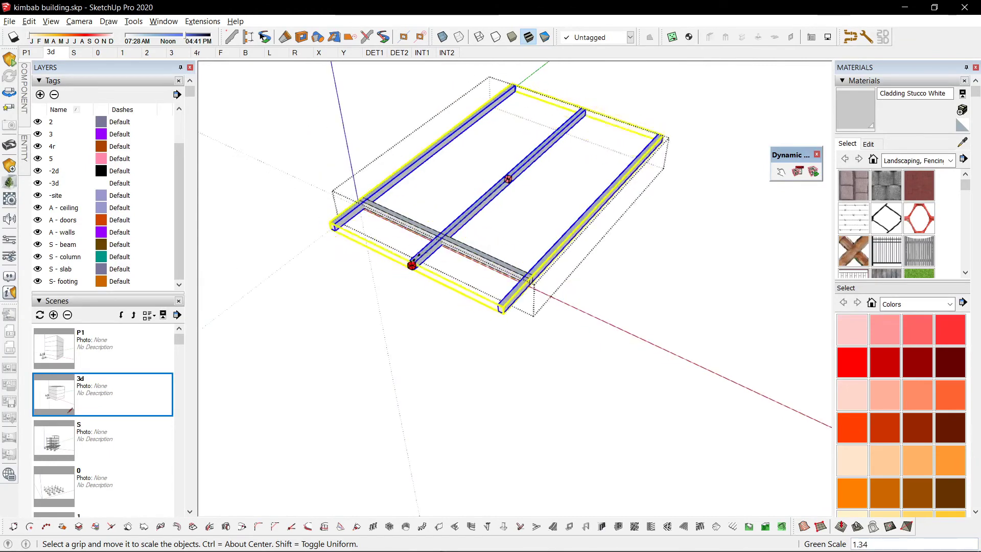
{"action": "scroll", "coordinate": [460, 225], "scroll_direction": "up", "scroll_amount": 2}
{"action": "left_click", "coordinate": [437, 246]}
{"action": "scroll", "coordinate": [440, 307], "scroll_direction": "down", "scroll_amount": 2}
{"action": "key", "text": "space"}
Place the cross beam at the ends of the lengthened parallel beams
{"action": "left_click", "coordinate": [474, 354]}
{"action": "scroll", "coordinate": [501, 376], "scroll_direction": "up", "scroll_amount": 2}
{"action": "key", "text": "m"}
{"action": "left_click", "coordinate": [755, 131]}
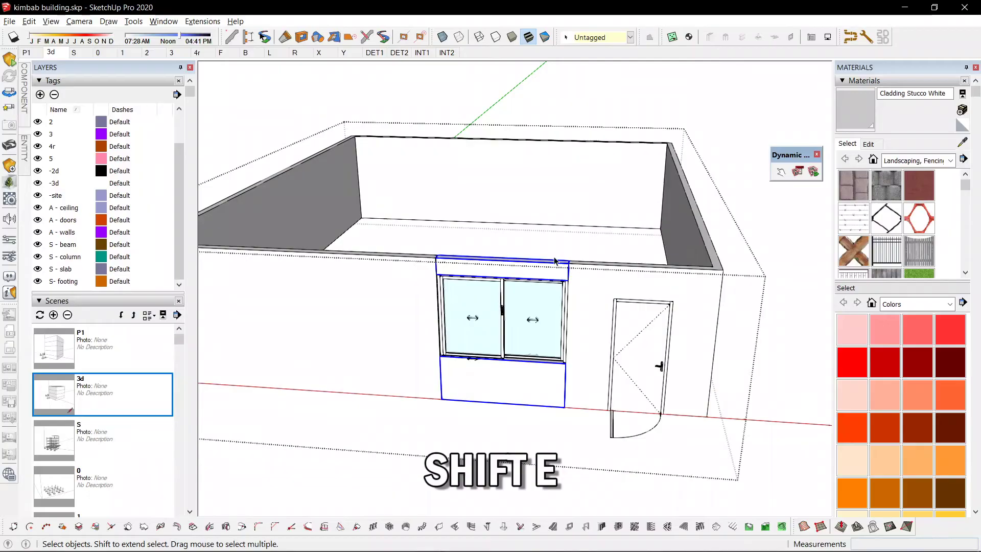
Merge the window's wall panel with the ground-floor front wall by deleting the walls' coplanar edges
{"action": "middle_click_drag", "start_coordinate": [560, 282], "coordinate": [609, 261]}
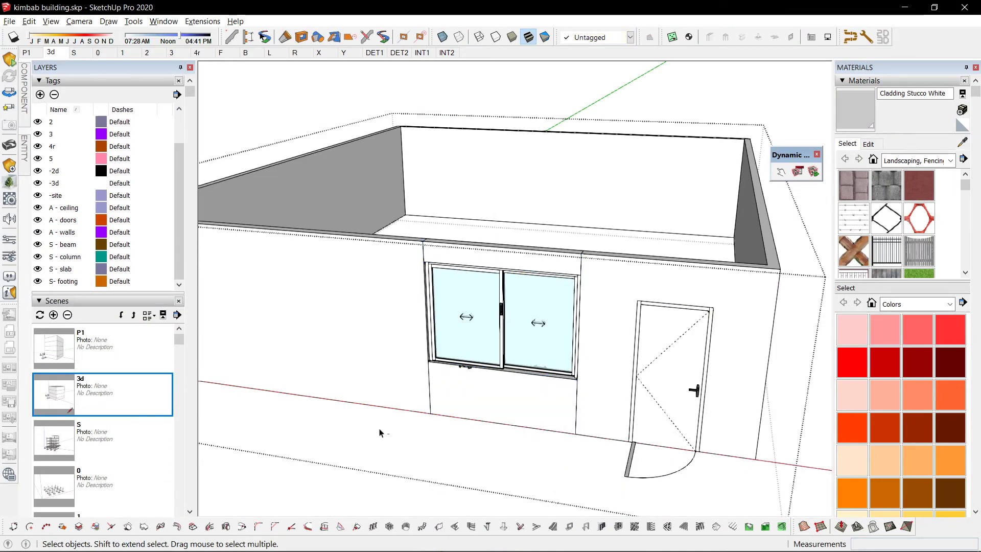
{"action": "scroll", "coordinate": [453, 394], "scroll_direction": "up", "scroll_amount": 3}
{"action": "triple_click", "coordinate": [453, 394]}
{"action": "right_click", "coordinate": [457, 394]}
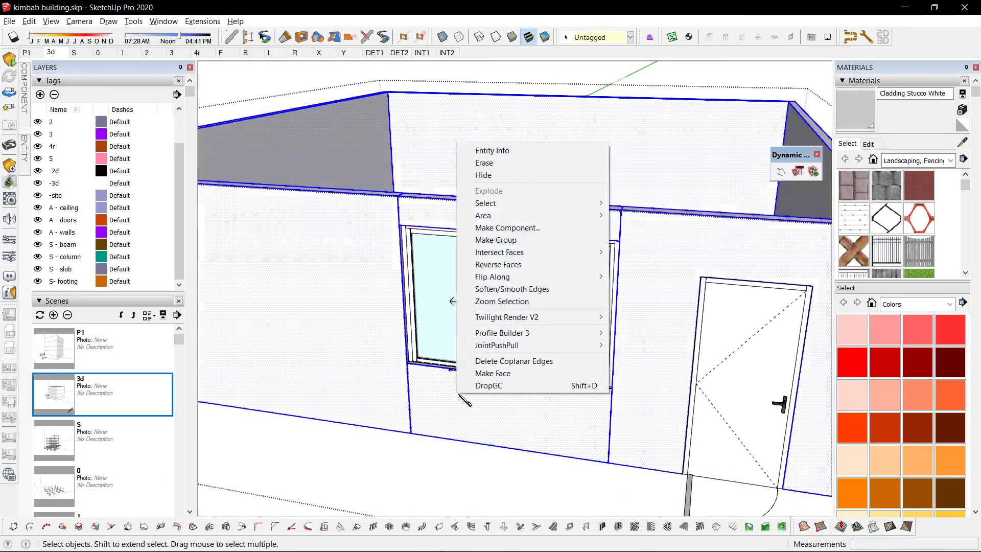
{"action": "left_click", "coordinate": [513, 362]}
{"action": "scroll", "coordinate": [430, 320], "scroll_direction": "down", "scroll_amount": 5}
{"action": "middle_click_drag", "start_coordinate": [429, 320], "coordinate": [788, 284]}
{"action": "left_click", "coordinate": [732, 268]}
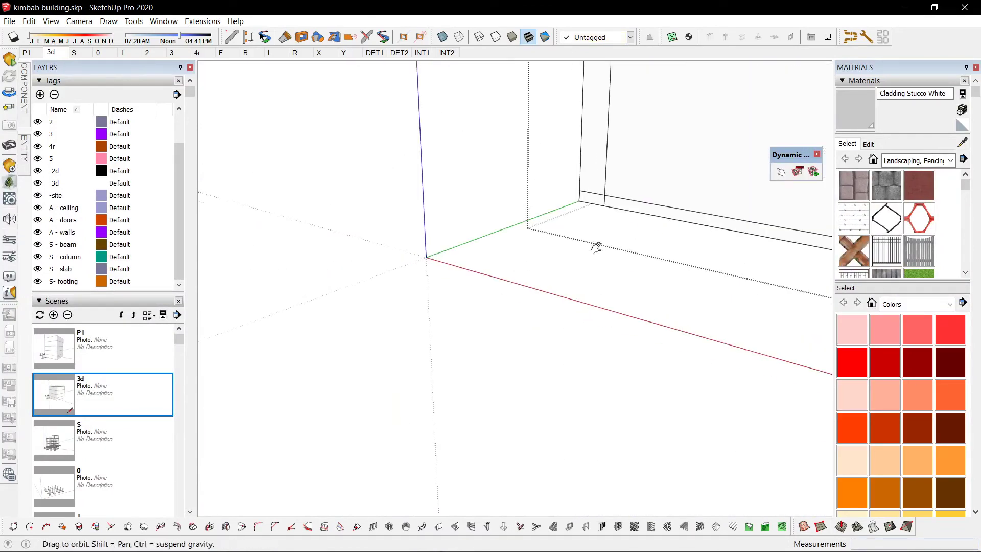
Slide the panes of the ground-floor sliding window with the dynamic component Interact tool
{"action": "middle_click_drag", "start_coordinate": [644, 243], "coordinate": [522, 322], "text": "shift"}
{"action": "scroll", "coordinate": [522, 323], "scroll_direction": "up", "scroll_amount": 4}
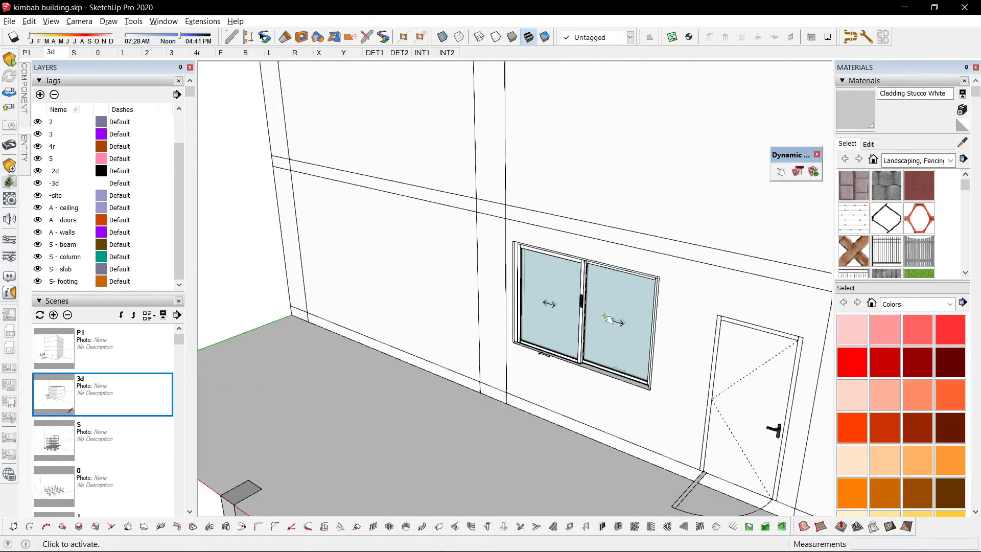
{"action": "left_click", "coordinate": [624, 309]}
{"action": "left_click", "coordinate": [579, 313]}
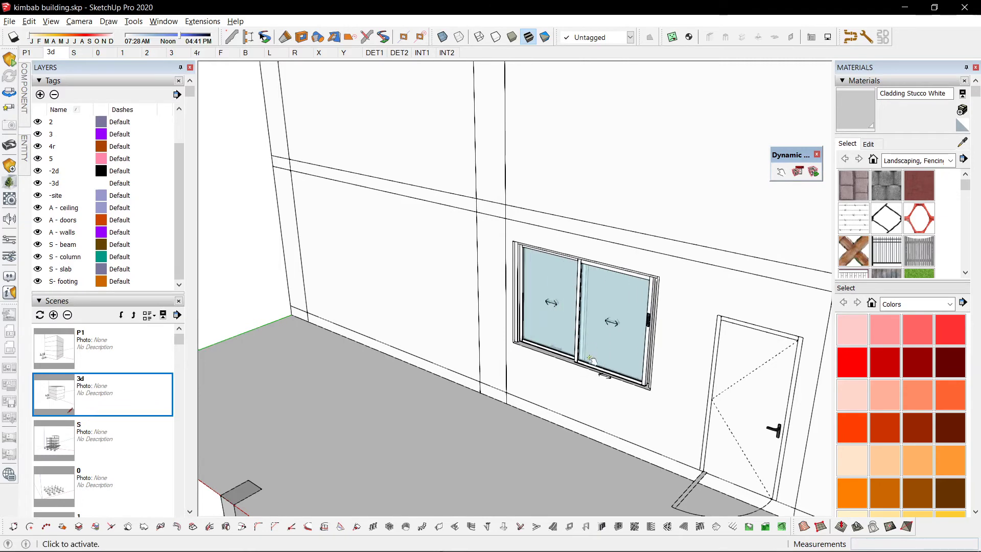
Assign the A - doors tag to the ground-floor window and slide its sash with the Interact tool
{"action": "scroll", "coordinate": [611, 306], "scroll_direction": "down", "scroll_amount": 3}
{"action": "left_click", "coordinate": [611, 307]}
{"action": "scroll", "coordinate": [611, 306], "scroll_direction": "down", "scroll_amount": 2}
{"action": "left_click", "coordinate": [604, 38]}
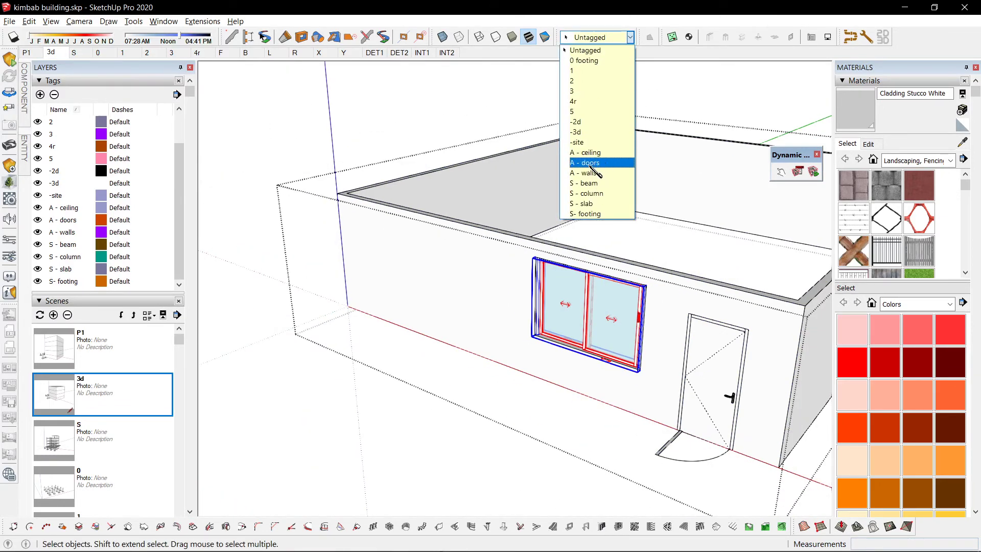
{"action": "left_click", "coordinate": [592, 163]}
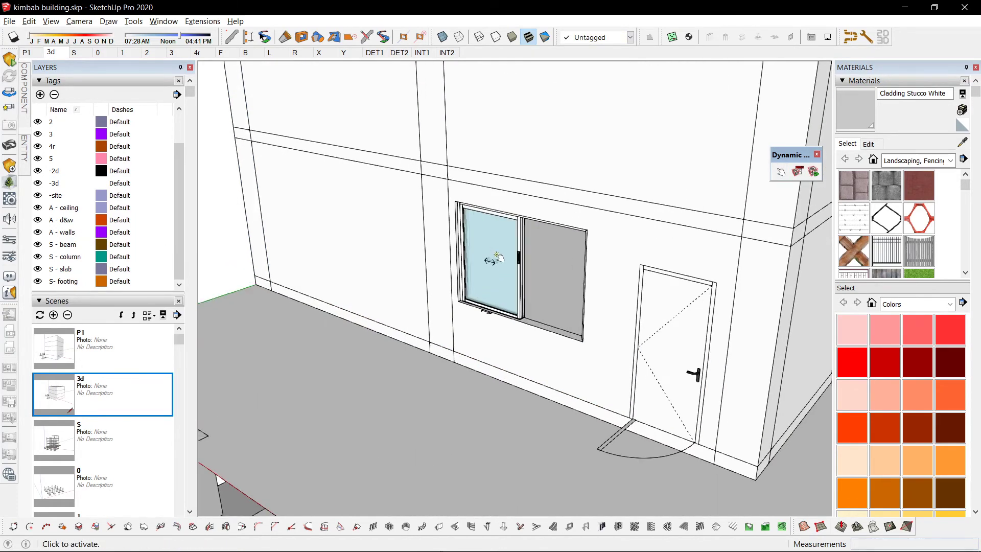
{"action": "left_click", "coordinate": [486, 258]}
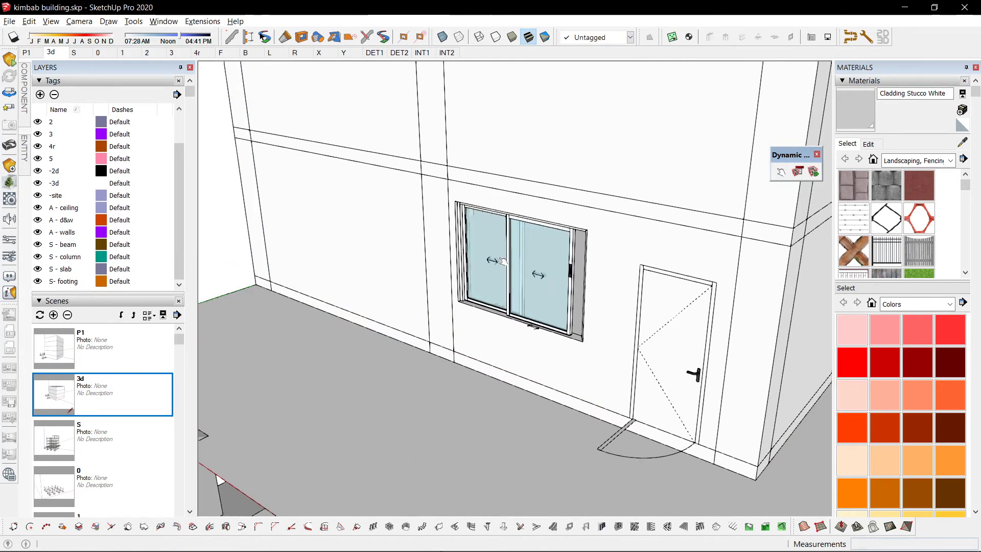
Recess the front corner of the walls on the storey above the ground floor to form a balcony
{"action": "scroll", "coordinate": [562, 255], "scroll_direction": "down", "scroll_amount": 3}
{"action": "middle_click_drag", "start_coordinate": [562, 255], "coordinate": [686, 213]}
{"action": "scroll", "coordinate": [593, 251], "scroll_direction": "up", "scroll_amount": 3}
{"action": "scroll", "coordinate": [593, 250], "scroll_direction": "down", "scroll_amount": 2}
{"action": "middle_click_drag", "start_coordinate": [593, 251], "coordinate": [598, 324]}
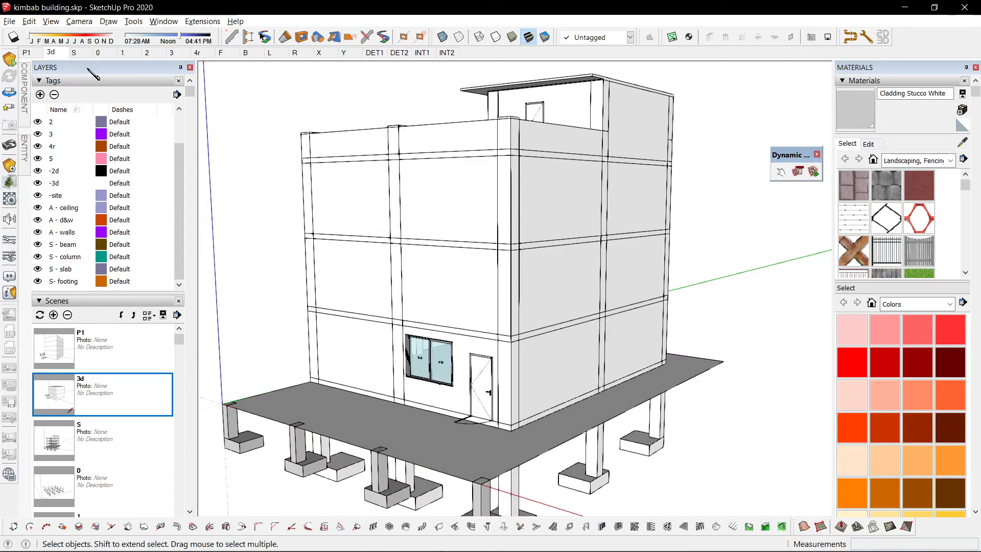
{"action": "middle_click_drag", "start_coordinate": [511, 317], "coordinate": [537, 312]}
{"action": "double_click", "coordinate": [460, 267]}
{"action": "scroll", "coordinate": [464, 284], "scroll_direction": "up", "scroll_amount": 3}
{"action": "key", "text": "r"}
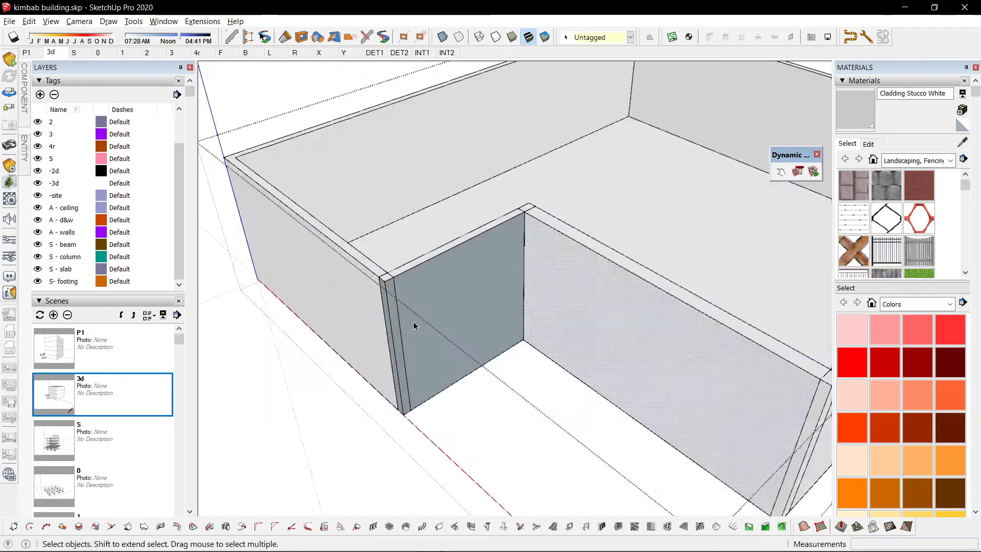
{"action": "middle_click_drag", "start_coordinate": [412, 324], "coordinate": [646, 304]}
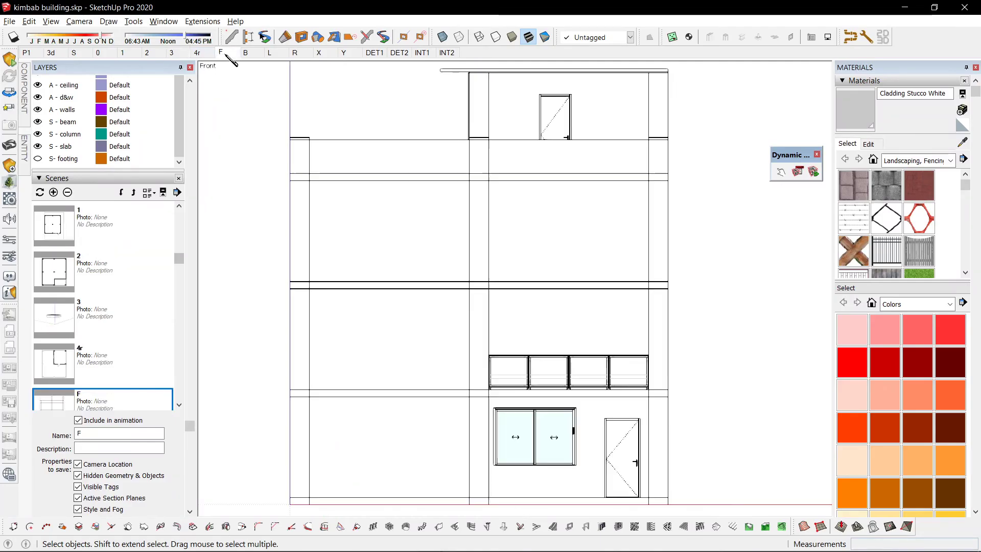
Review the back, left, X-section and Y-section scenes of the building
{"action": "left_click", "coordinate": [246, 53]}
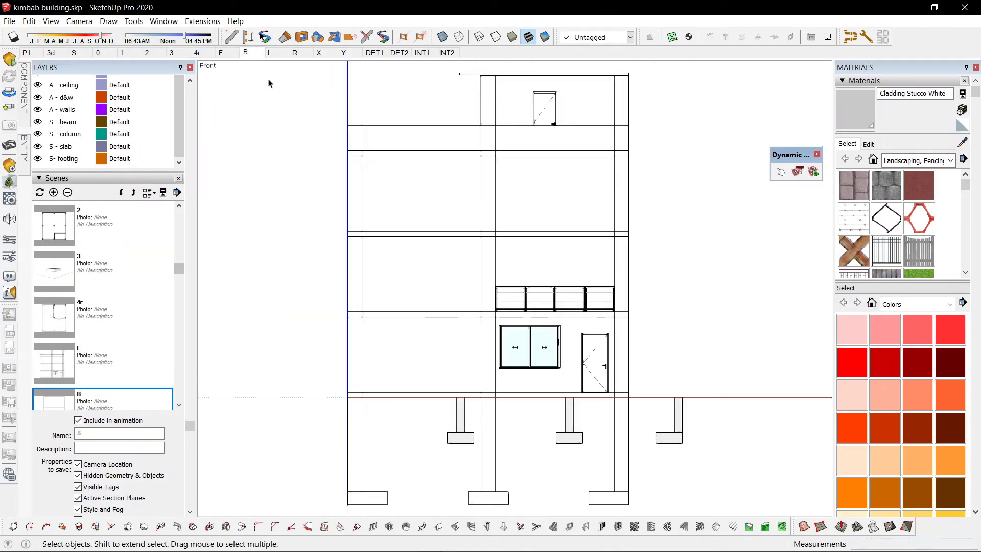
{"action": "left_click", "coordinate": [270, 52]}
{"action": "left_click", "coordinate": [319, 53]}
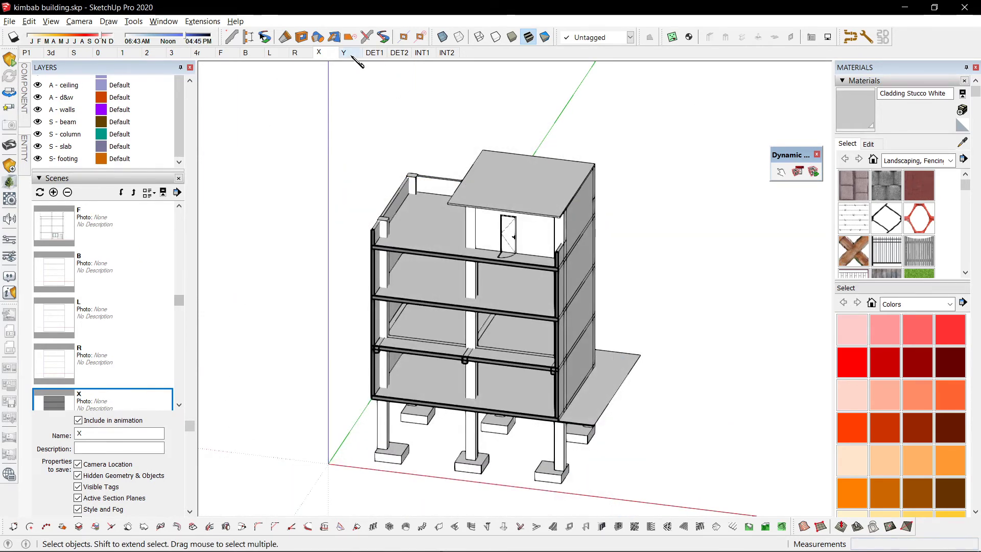
{"action": "left_click", "coordinate": [346, 54]}
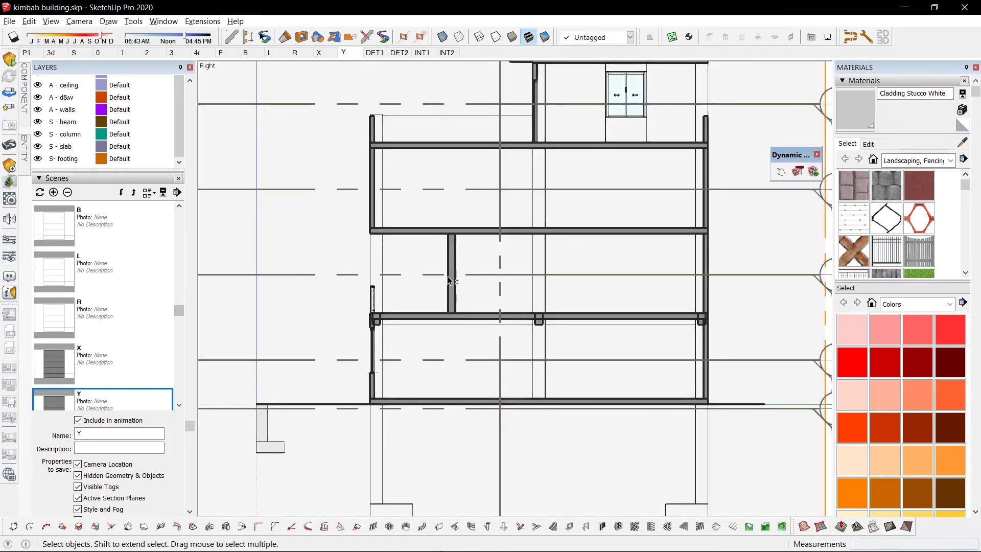
{"action": "middle_click_drag", "start_coordinate": [449, 280], "coordinate": [394, 256]}
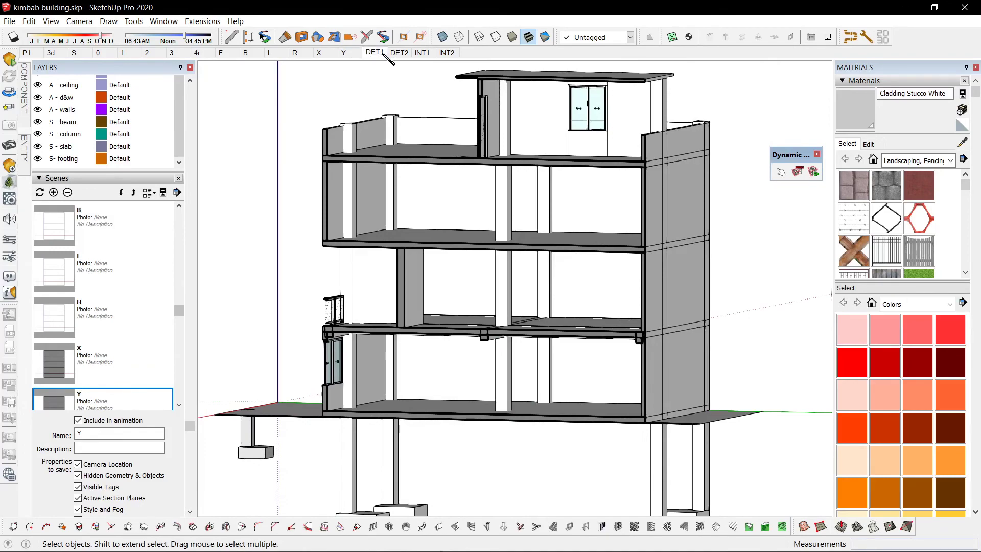
Frame a close view of the balcony in the DET1 scene and update the scene
{"action": "left_click", "coordinate": [374, 52]}
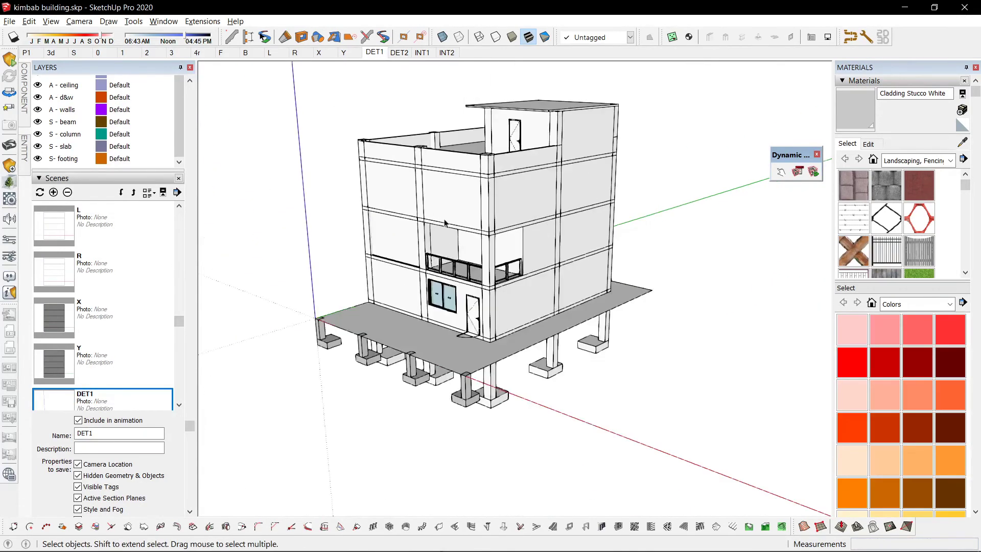
{"action": "middle_click_drag", "start_coordinate": [413, 261], "coordinate": [424, 327]}
{"action": "scroll", "coordinate": [516, 191], "scroll_direction": "up", "scroll_amount": 6}
{"action": "middle_click_drag", "start_coordinate": [513, 201], "coordinate": [561, 210], "text": "shift"}
{"action": "middle_click_drag", "start_coordinate": [534, 171], "coordinate": [505, 299], "text": "shift"}
{"action": "scroll", "coordinate": [510, 274], "scroll_direction": "up", "scroll_amount": 2}
{"action": "key", "text": "shift+3"}
Frame the balcony railing from the opposite side in the DET2 scene, update it, and recheck both detail scenes
{"action": "key", "text": "Page_Down"}
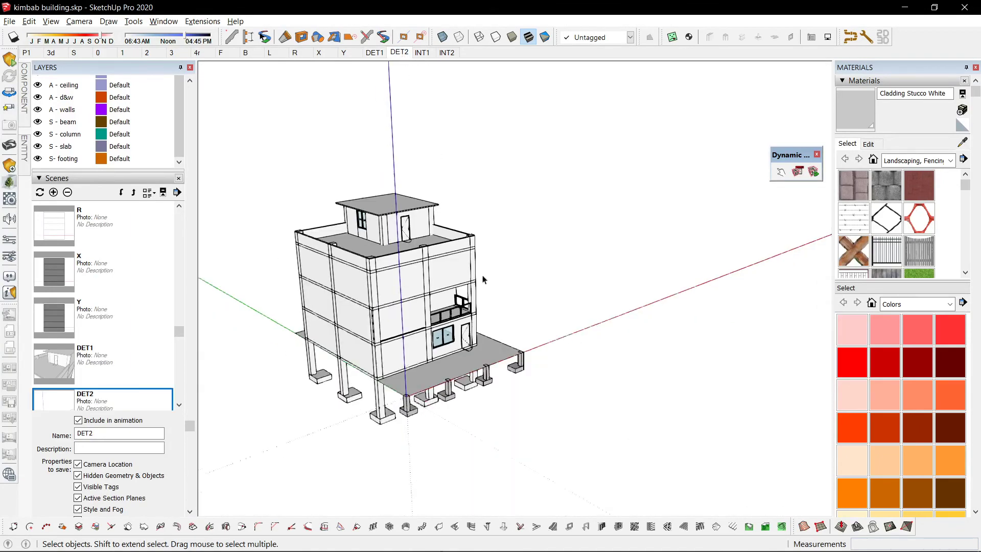
{"action": "middle_click_drag", "start_coordinate": [429, 305], "coordinate": [409, 292]}
{"action": "scroll", "coordinate": [438, 160], "scroll_direction": "up", "scroll_amount": 5}
{"action": "middle_click_drag", "start_coordinate": [438, 160], "coordinate": [693, 228], "text": "shift"}
{"action": "scroll", "coordinate": [650, 223], "scroll_direction": "up", "scroll_amount": 3}
{"action": "key", "text": "shift+3"}
{"action": "scroll", "coordinate": [575, 213], "scroll_direction": "down", "scroll_amount": 3}
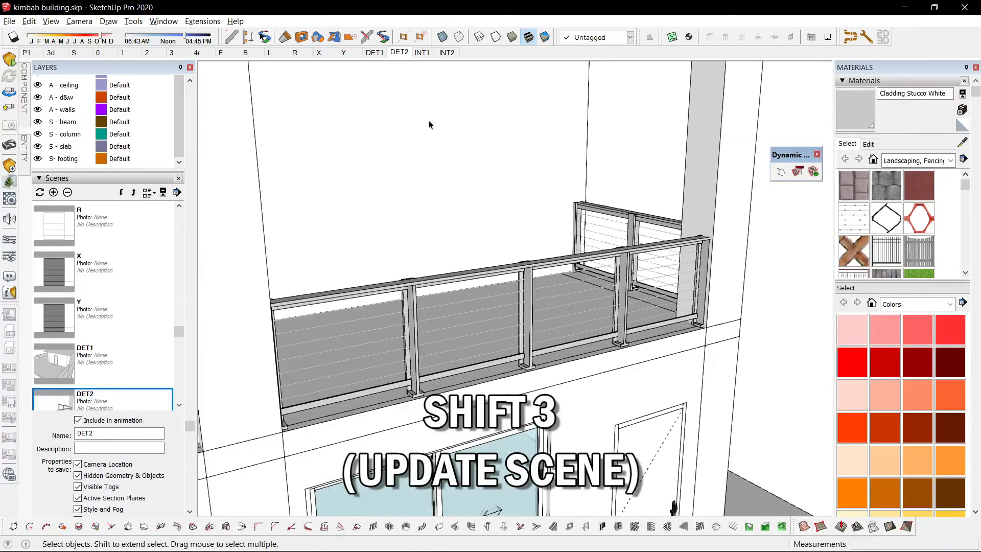
{"action": "left_click", "coordinate": [375, 54]}
{"action": "left_click", "coordinate": [398, 54]}
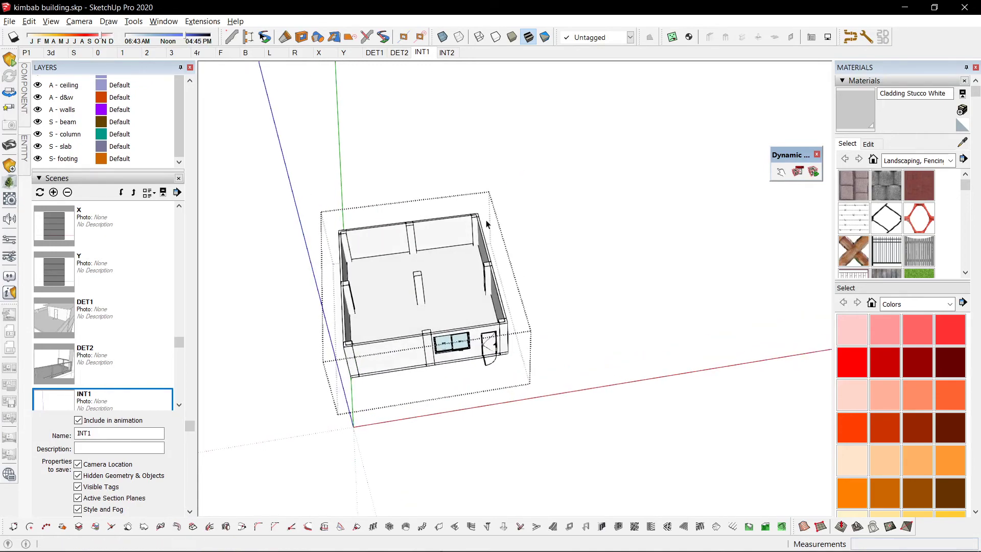
Show the Camera toolbar and place it over the drawing area
{"action": "right_click", "coordinate": [489, 40]}
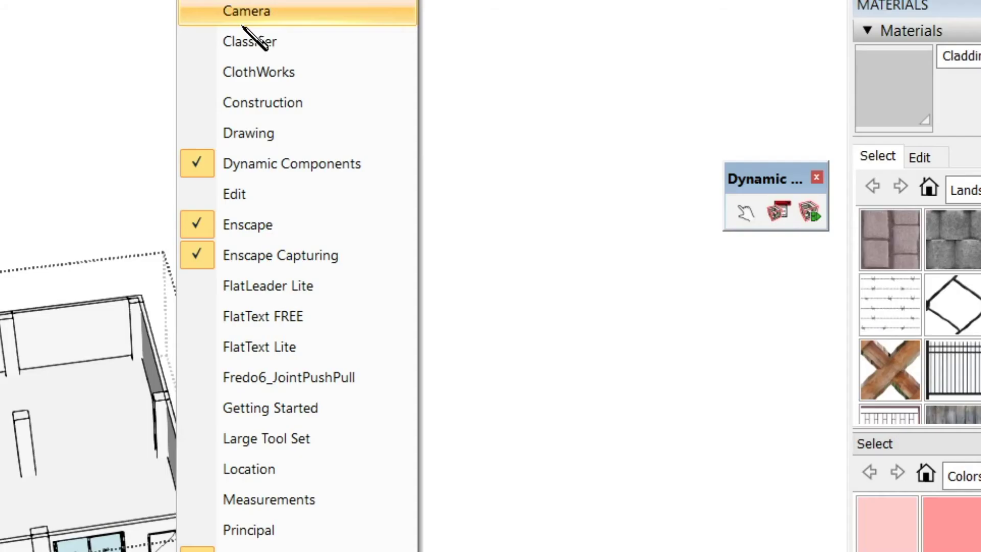
{"action": "left_click", "coordinate": [515, 67]}
{"action": "left_click_drag", "start_coordinate": [478, 161], "coordinate": [607, 163]}
{"action": "left_click_drag", "start_coordinate": [396, 197], "coordinate": [458, 198]}
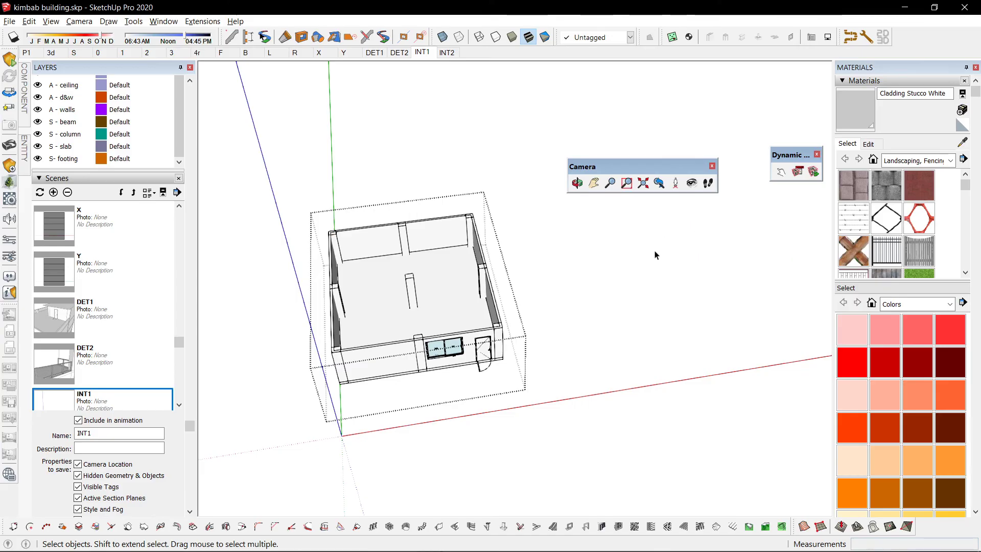
Position the camera inside the ground floor facing the door and window wall for the INT1 scene
{"action": "key", "text": "F2"}
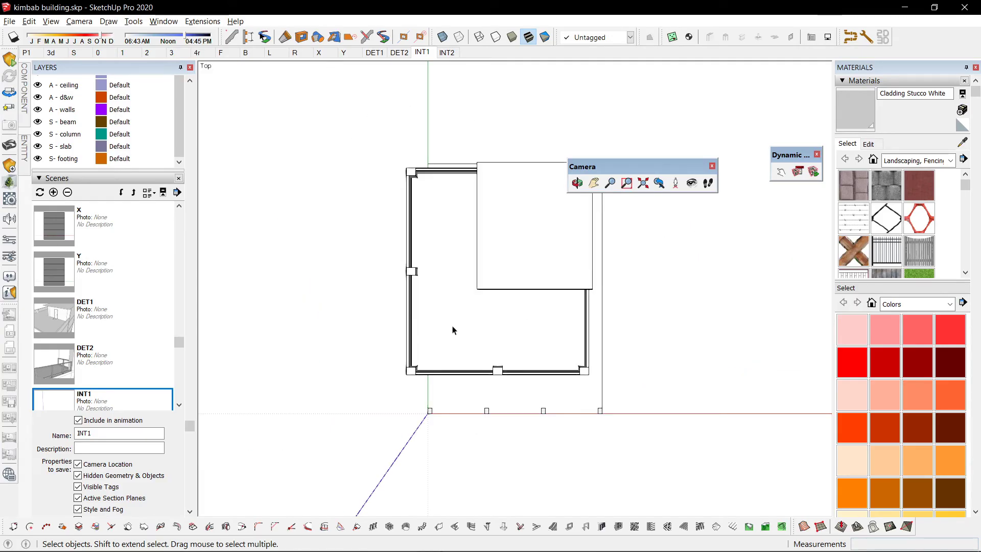
{"action": "left_click", "coordinate": [130, 53]}
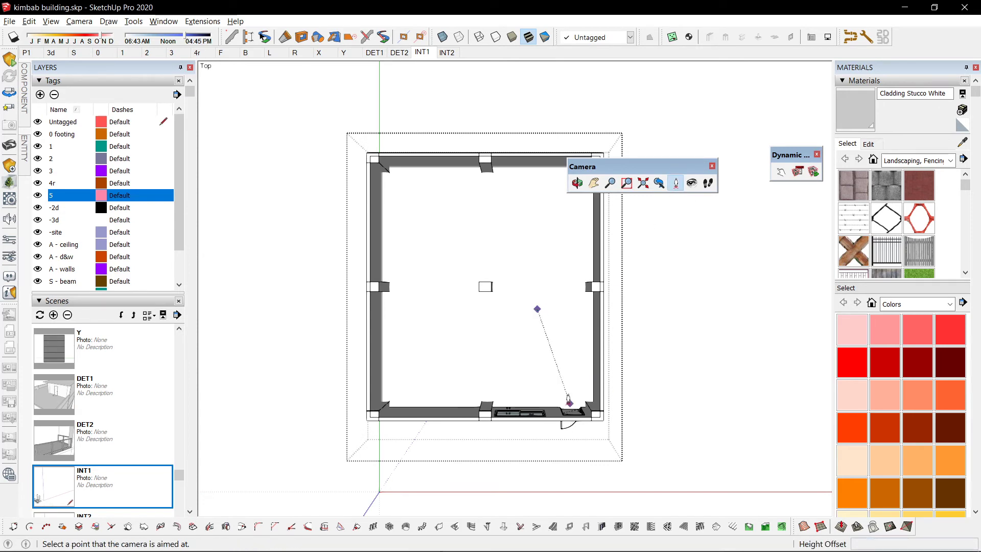
{"action": "left_click_drag", "start_coordinate": [548, 375], "coordinate": [546, 381]}
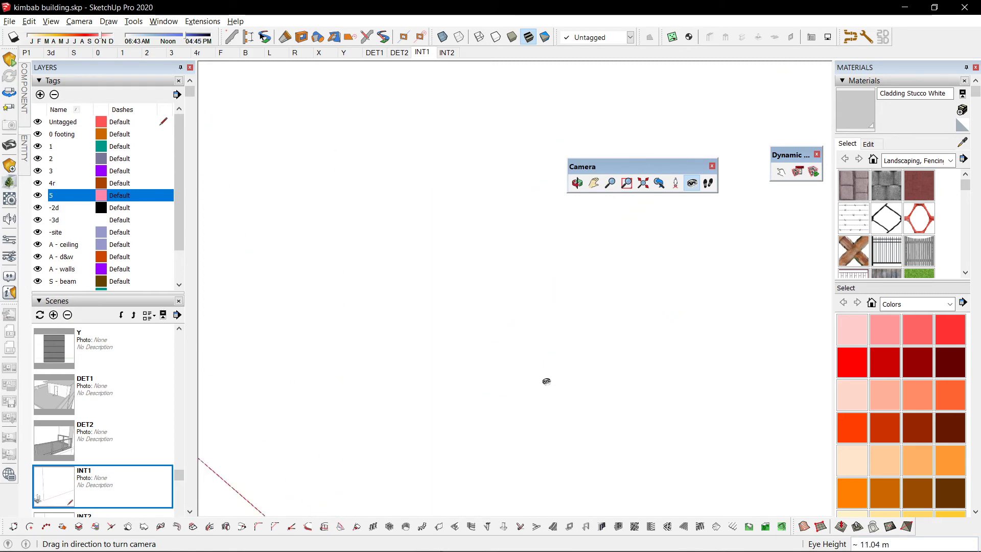
{"action": "scroll", "coordinate": [478, 368], "scroll_direction": "down", "scroll_amount": 2}
{"action": "middle_click_drag", "start_coordinate": [475, 364], "coordinate": [547, 424], "text": "shift"}
{"action": "left_click_drag", "start_coordinate": [548, 424], "coordinate": [537, 438]}
{"action": "key", "text": "space"}
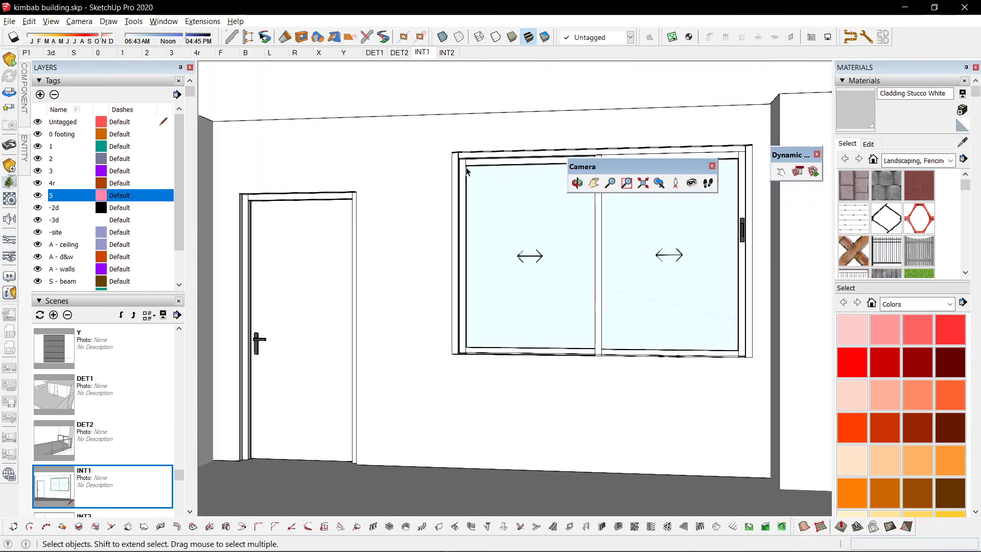
Frame the ground-floor door and window wall straight on and set the camera's field of view to 45 degrees
{"action": "left_click_drag", "start_coordinate": [709, 164], "coordinate": [519, 339]}
{"action": "middle_click_drag", "start_coordinate": [548, 324], "coordinate": [593, 311]}
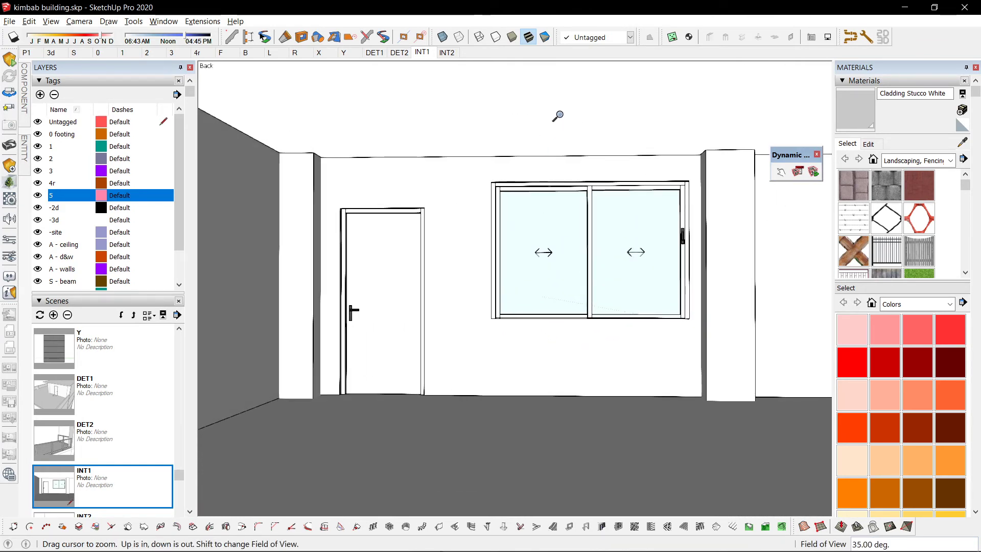
{"action": "key", "text": "ctrl+shift+f"}
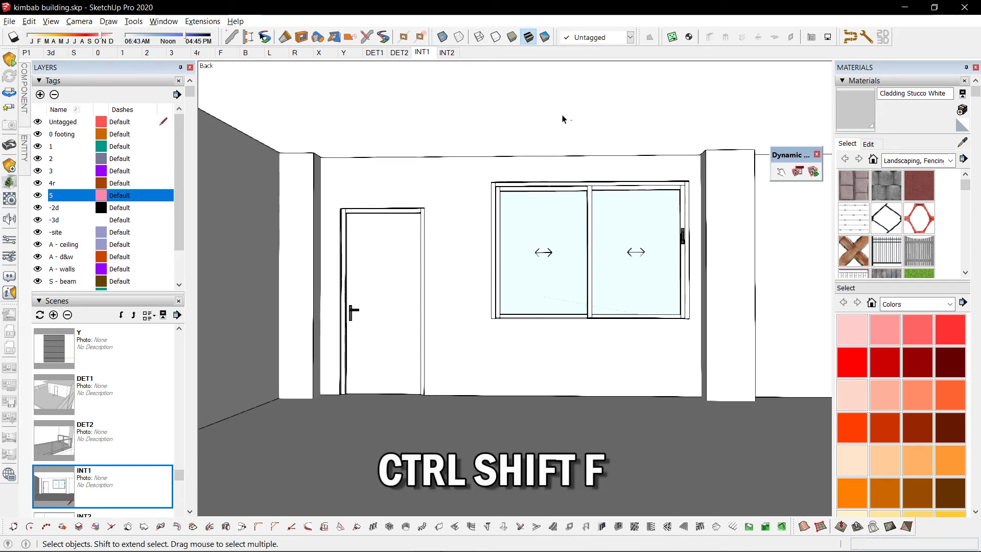
{"action": "left_click_drag", "start_coordinate": [531, 344], "coordinate": [535, 400]}
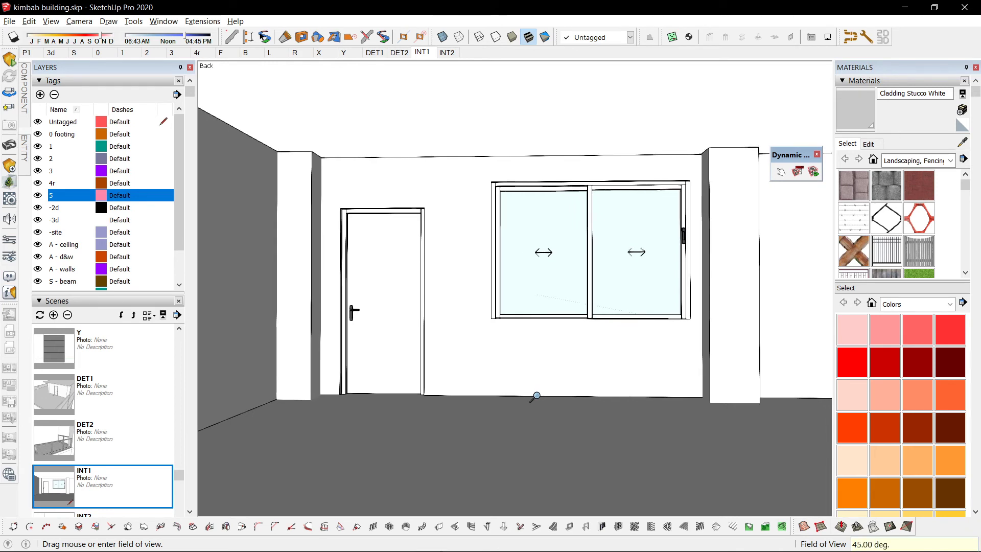
{"action": "key", "text": "space"}
{"action": "scroll", "coordinate": [559, 161], "scroll_direction": "down", "scroll_amount": 2}
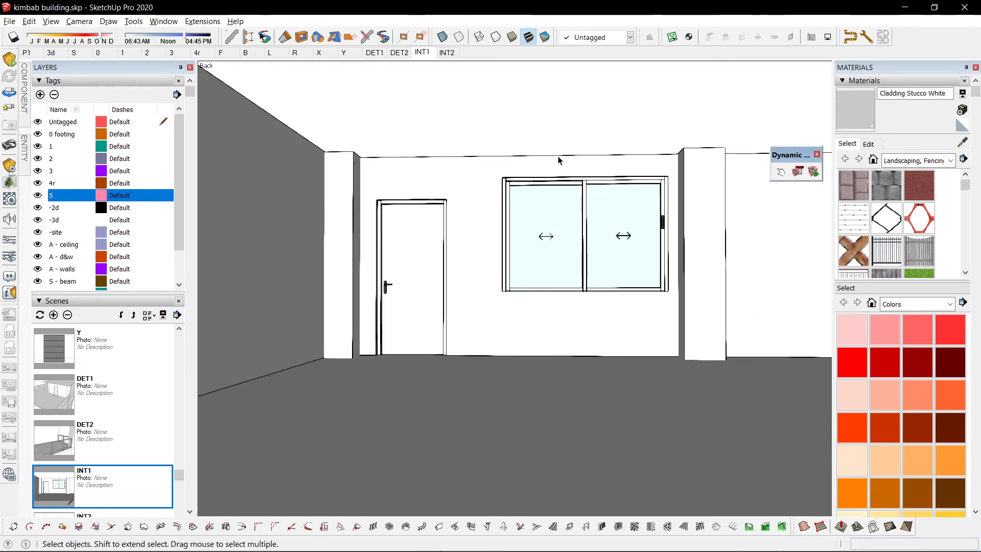
Return to the INT1 scene and draw a rectangle for the ceiling at the ground-floor beams
{"action": "left_click", "coordinate": [405, 53]}
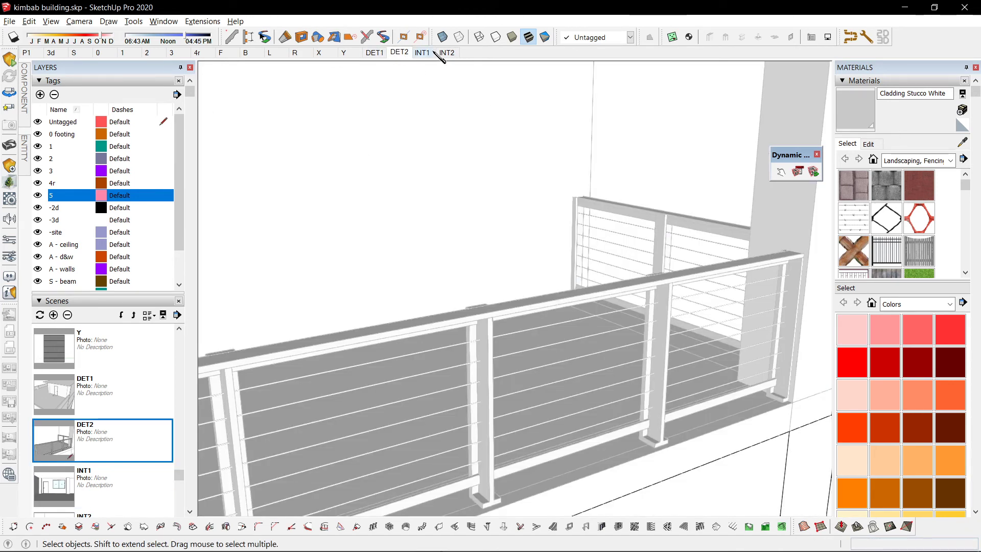
{"action": "left_click", "coordinate": [422, 53]}
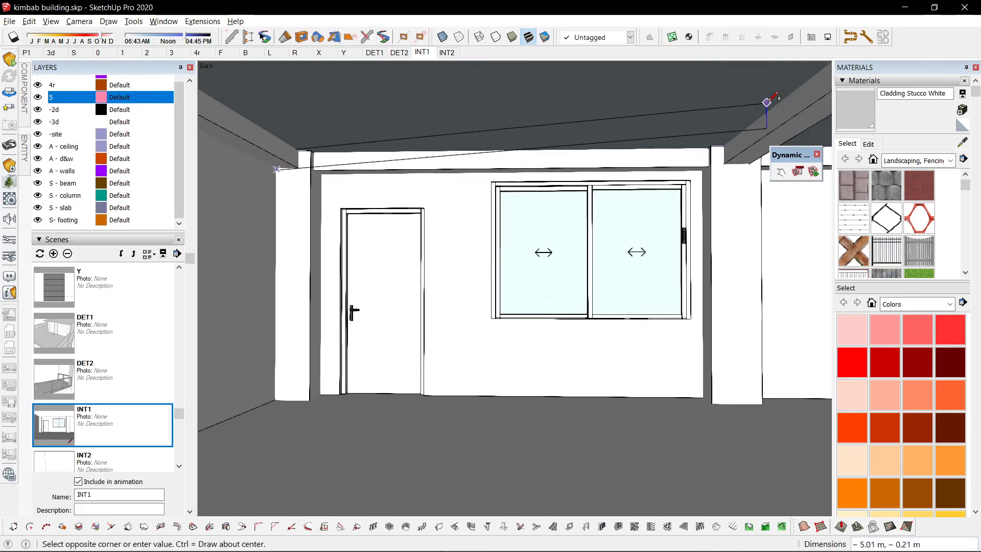
{"action": "scroll", "coordinate": [689, 147], "scroll_direction": "down", "scroll_amount": 2}
{"action": "scroll", "coordinate": [765, 128], "scroll_direction": "down", "scroll_amount": 1}
{"action": "middle_click_drag", "start_coordinate": [765, 128], "coordinate": [655, 285]}
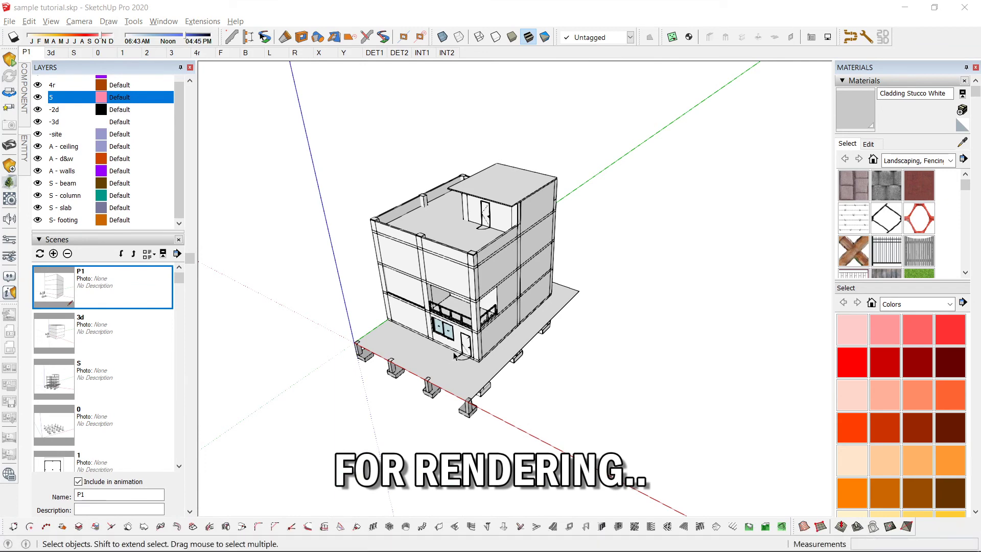
Switch to the kimbab site model and insert sample tutorial.skp from the Components folder onto the lot beside the road
{"action": "key", "text": "alt+Tab"}
{"action": "left_click", "coordinate": [184, 286]}
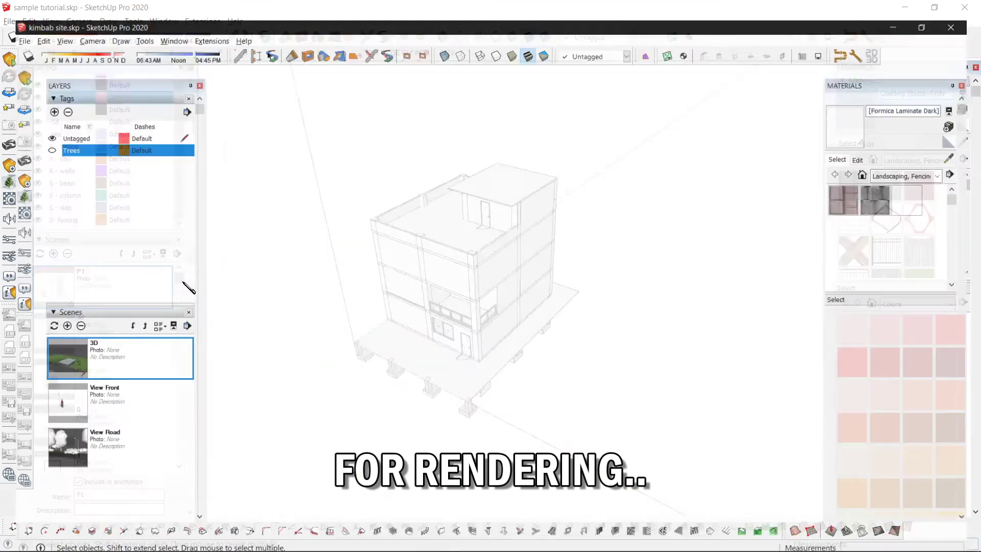
{"action": "mouse_move", "coordinate": [492, 292]}
{"action": "middle_mouse_down"}
{"action": "mouse_move", "coordinate": [556, 362]}
{"action": "mouse_move", "coordinate": [531, 328]}
{"action": "mouse_move", "coordinate": [486, 320]}
{"action": "mouse_move", "coordinate": [565, 351]}
{"action": "middle_mouse_up"}
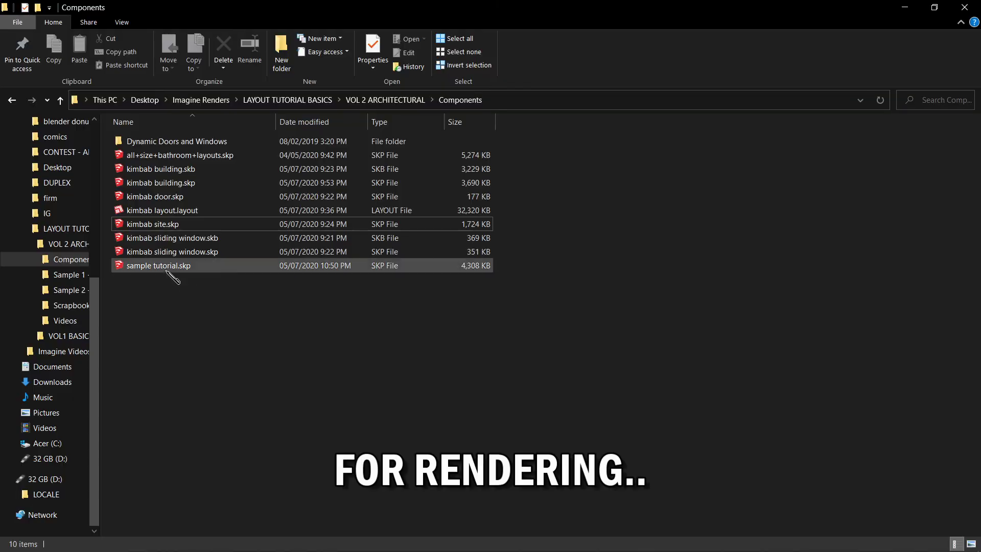
{"action": "mouse_move", "coordinate": [167, 271]}
{"action": "left_mouse_down"}
{"action": "mouse_move", "coordinate": [416, 428]}
{"action": "mouse_move", "coordinate": [455, 526]}
{"action": "mouse_move", "coordinate": [415, 532]}
{"action": "mouse_move", "coordinate": [430, 545]}
{"action": "mouse_move", "coordinate": [366, 483]}
{"action": "mouse_move", "coordinate": [395, 354]}
{"action": "mouse_move", "coordinate": [369, 361]}
{"action": "left_mouse_up"}
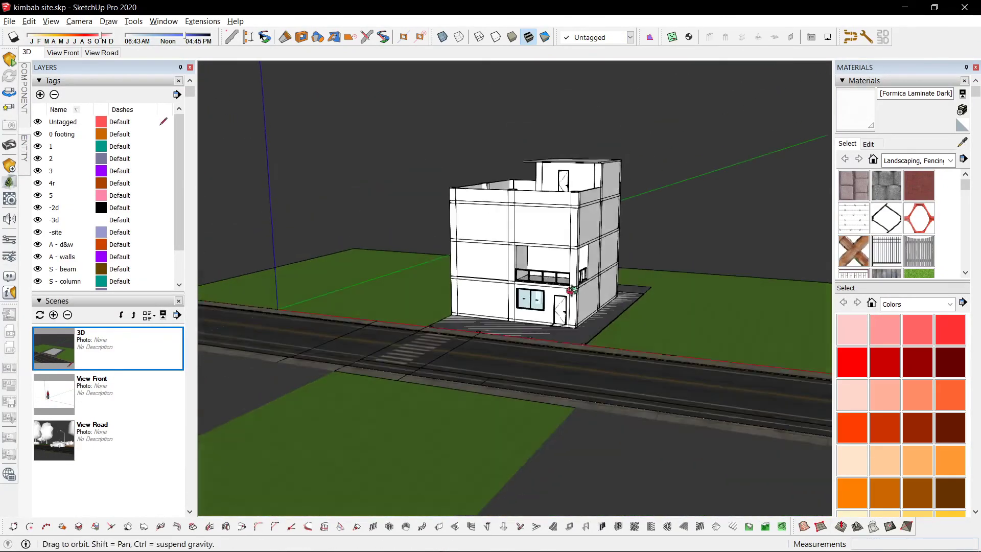
{"action": "scroll", "coordinate": [566, 455], "scroll_direction": "up", "scroll_amount": 5}
{"action": "middle_click_drag", "start_coordinate": [566, 454], "coordinate": [591, 334]}
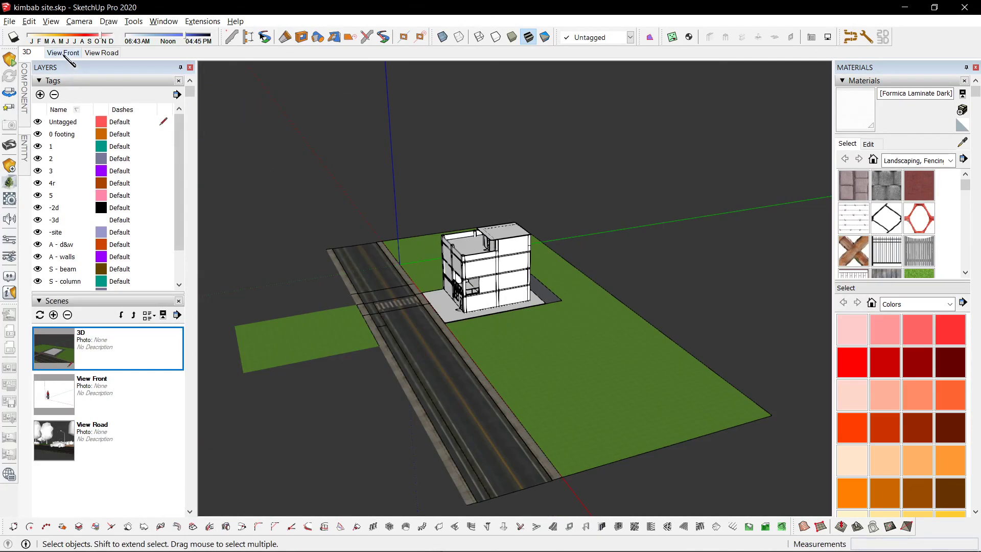
Reframe the building in the View Front scene with a wider field of view and two-point perspective
{"action": "left_click", "coordinate": [64, 53]}
{"action": "scroll", "coordinate": [524, 269], "scroll_direction": "down", "scroll_amount": 2}
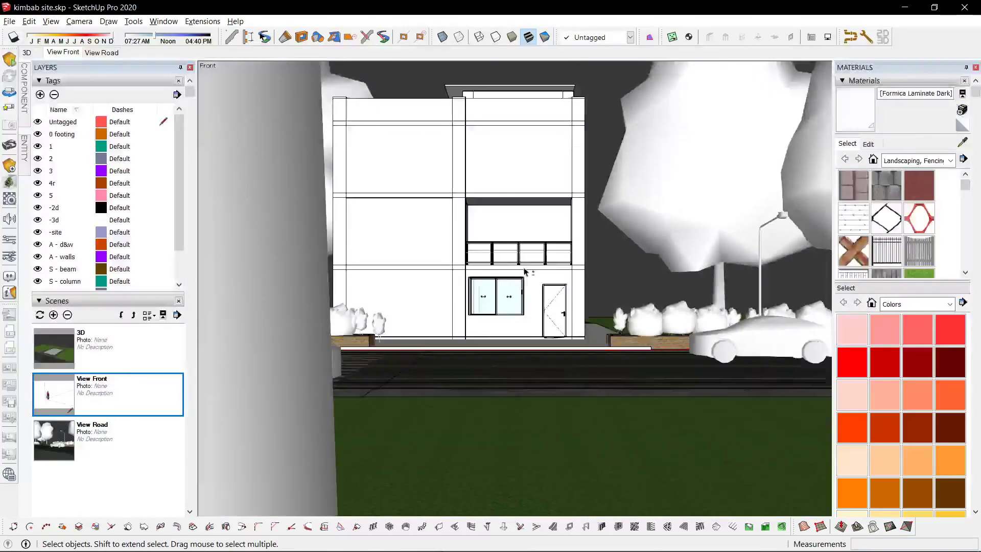
{"action": "scroll", "coordinate": [472, 316], "scroll_direction": "up", "scroll_amount": 1}
{"action": "middle_click_drag", "start_coordinate": [480, 307], "coordinate": [489, 359], "text": "shift"}
{"action": "key", "text": "ctrl+shift+f"}
{"action": "left_click_drag", "start_coordinate": [519, 383], "coordinate": [519, 409]}
{"action": "middle_click_drag", "start_coordinate": [519, 388], "coordinate": [493, 368]}
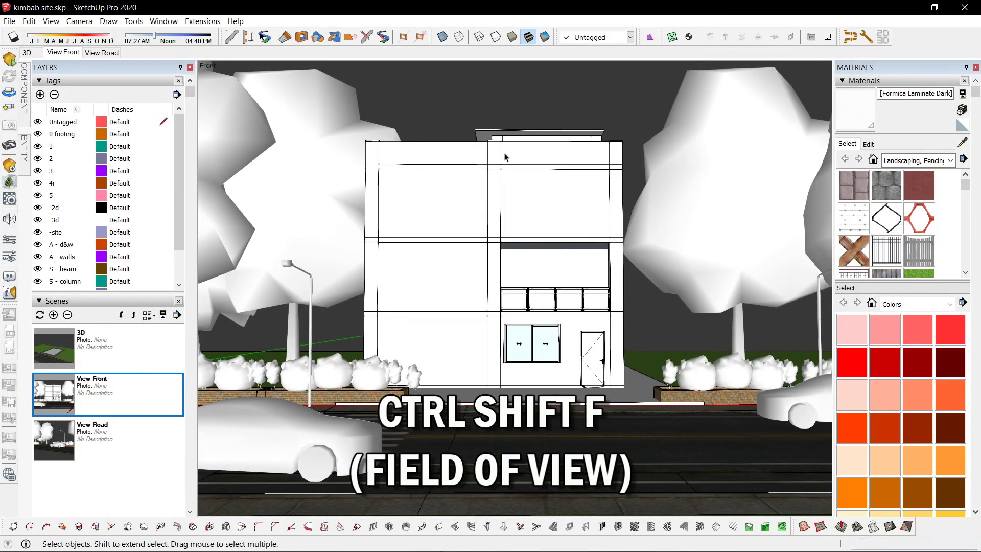
{"action": "middle_click_drag", "start_coordinate": [504, 158], "coordinate": [518, 174]}
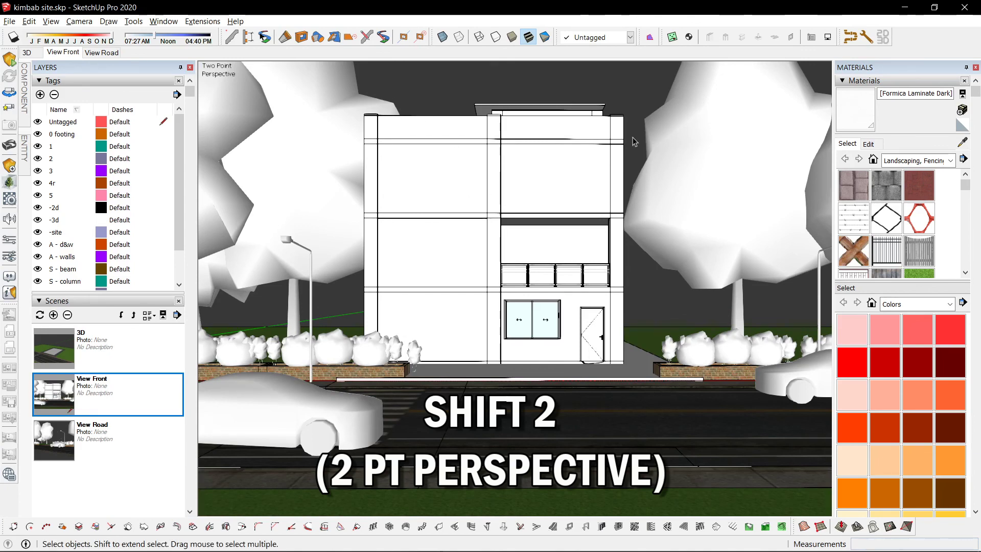
Reframe the building in the View Road scene with two-point perspective and return to the View Front scene
{"action": "left_click", "coordinate": [103, 52]}
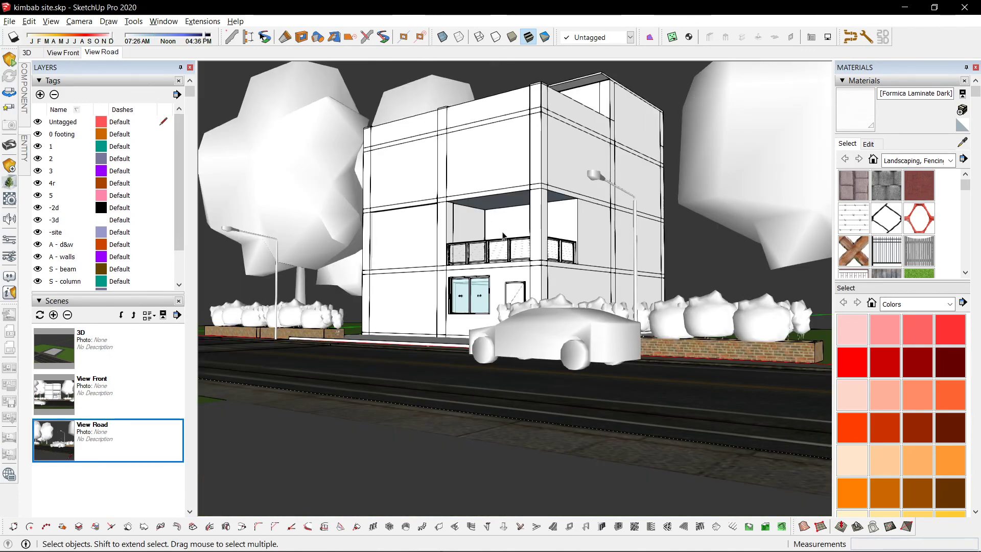
{"action": "middle_click_drag", "start_coordinate": [508, 232], "coordinate": [506, 261]}
{"action": "key", "text": "shift+2"}
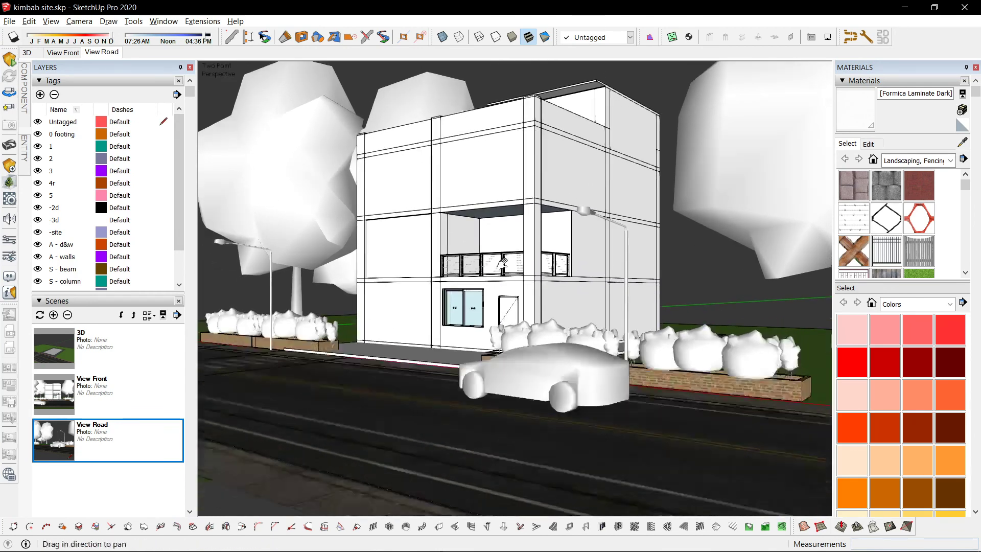
{"action": "left_click_drag", "start_coordinate": [500, 264], "coordinate": [540, 263]}
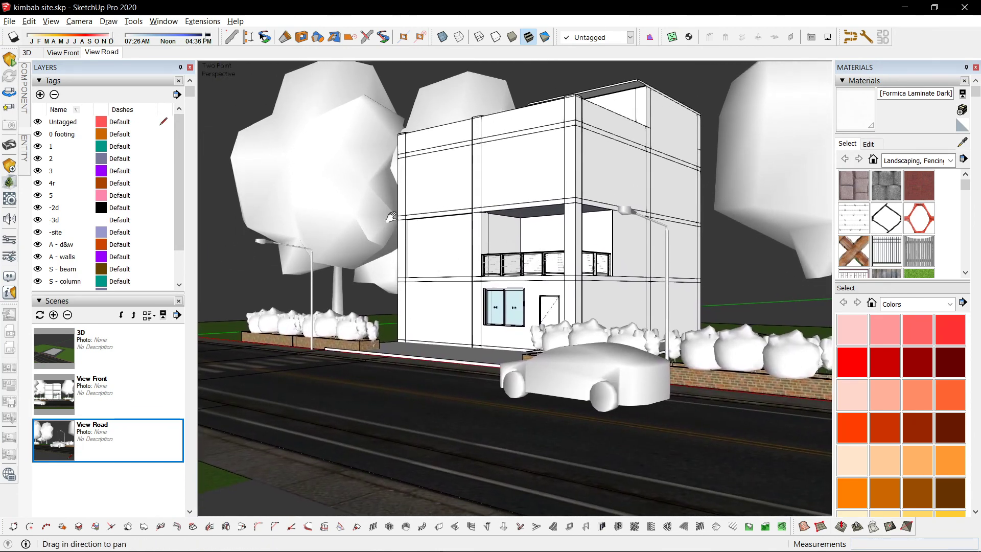
{"action": "left_click", "coordinate": [71, 53]}
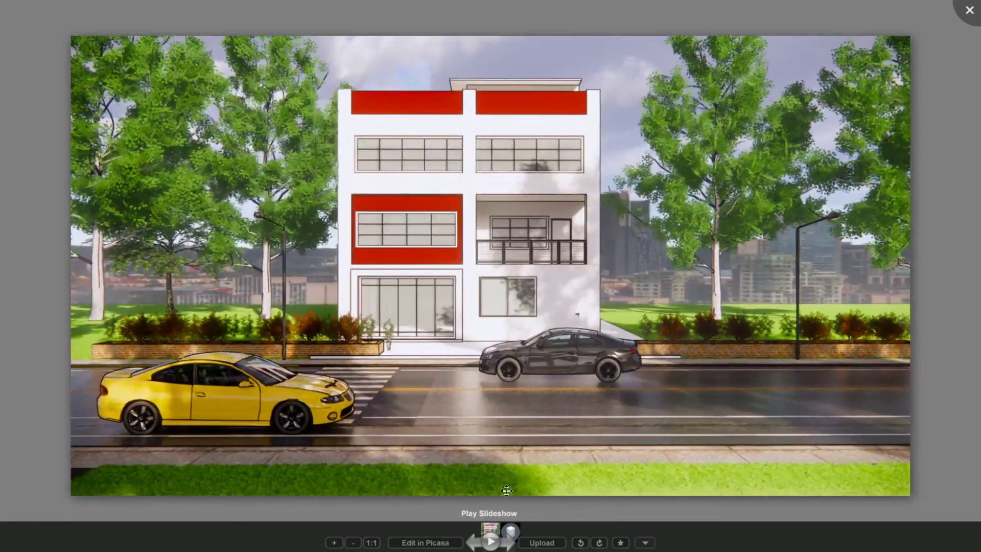
Examine the Enscape render of the front view up close and close the image viewer
{"action": "scroll", "coordinate": [507, 491], "scroll_direction": "up", "scroll_amount": 2}
{"action": "scroll", "coordinate": [651, 347], "scroll_direction": "down", "scroll_amount": 2}
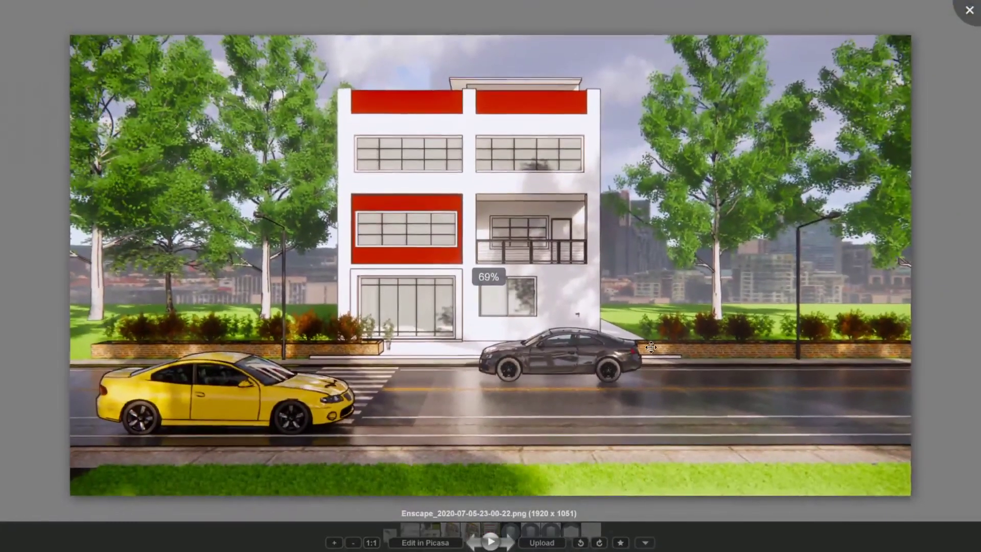
{"action": "left_click", "coordinate": [969, 10]}
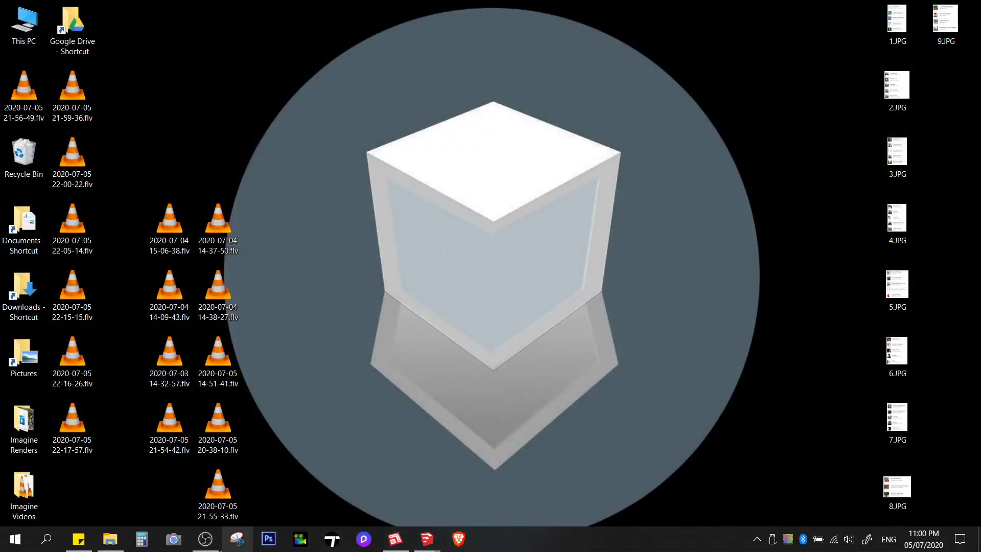
{"action": "left_click", "coordinate": [205, 538]}
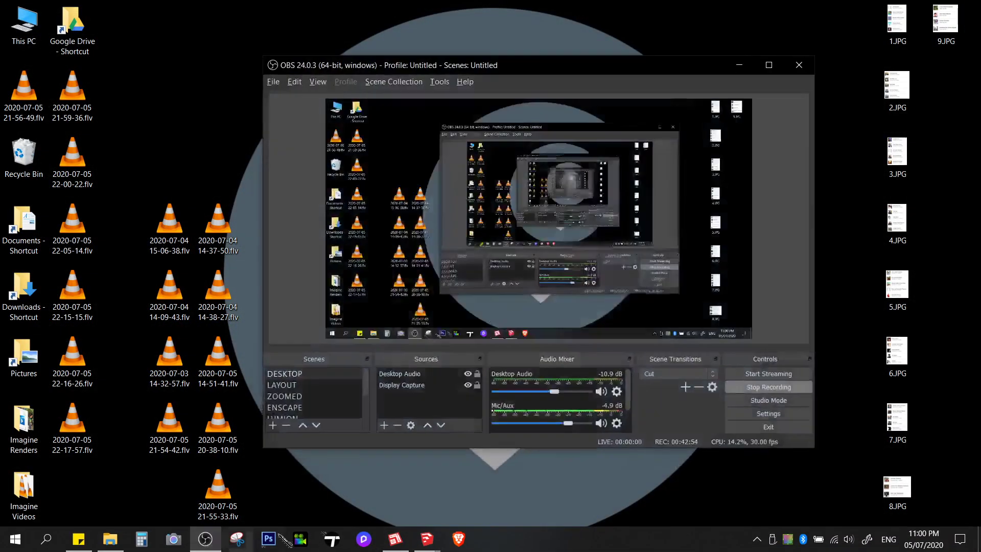